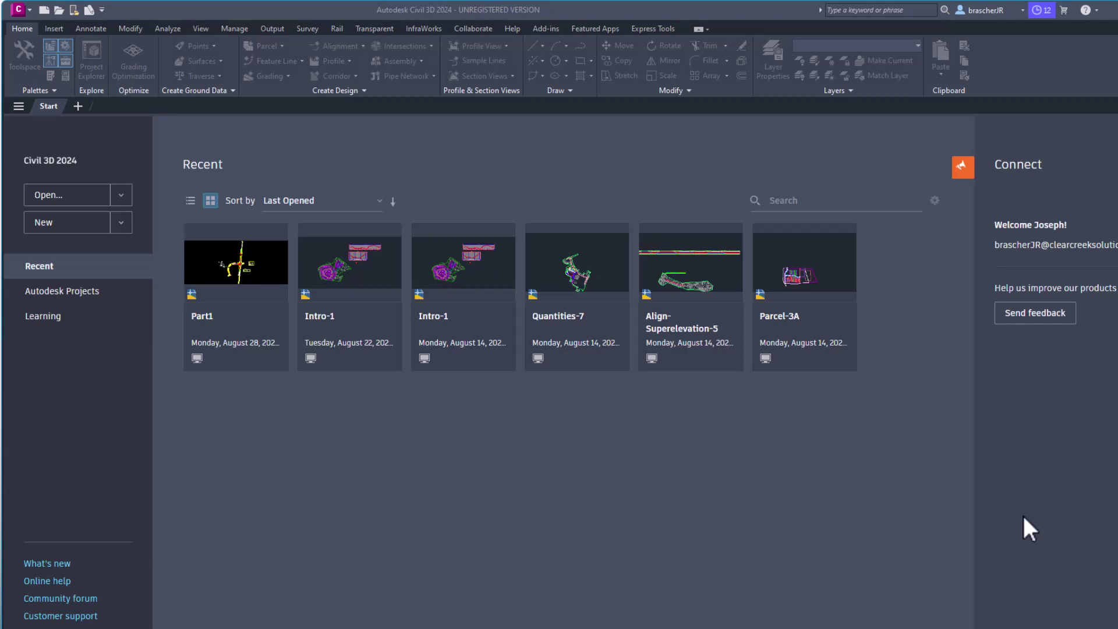
Step: Start a new blank drawing, close the Properties palette, and show the Toolspace Settings tree
click(89, 224)
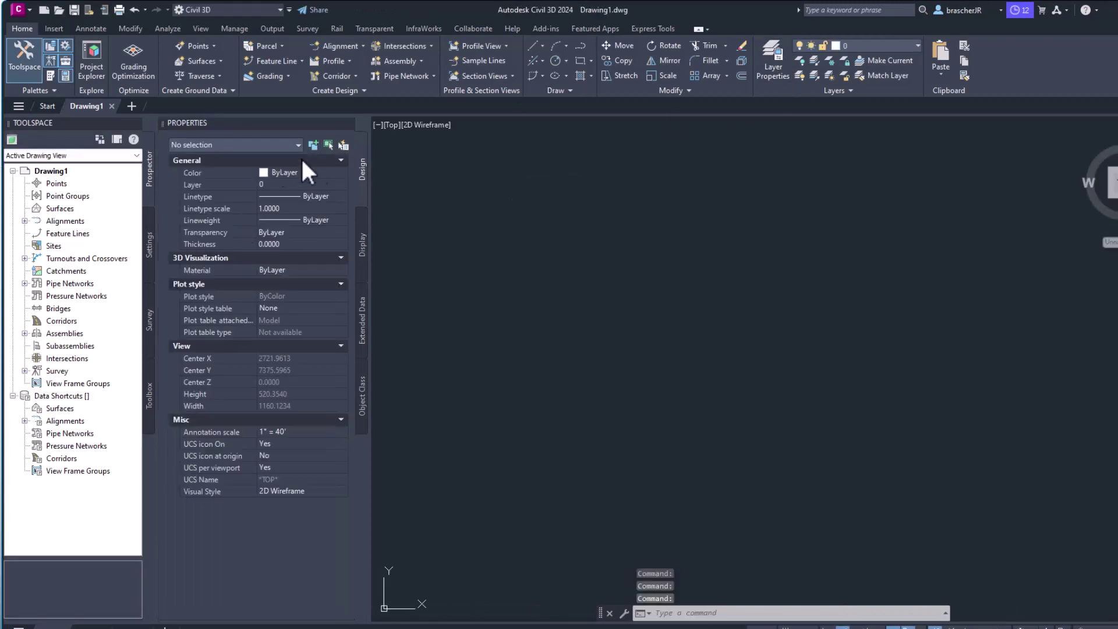
click(348, 123)
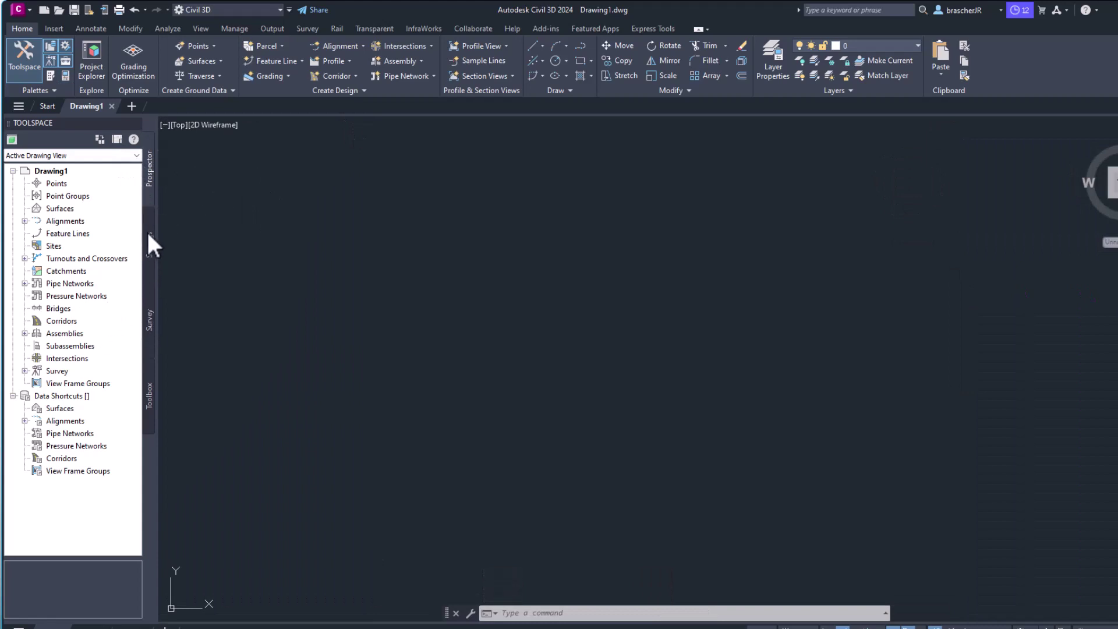
click(149, 402)
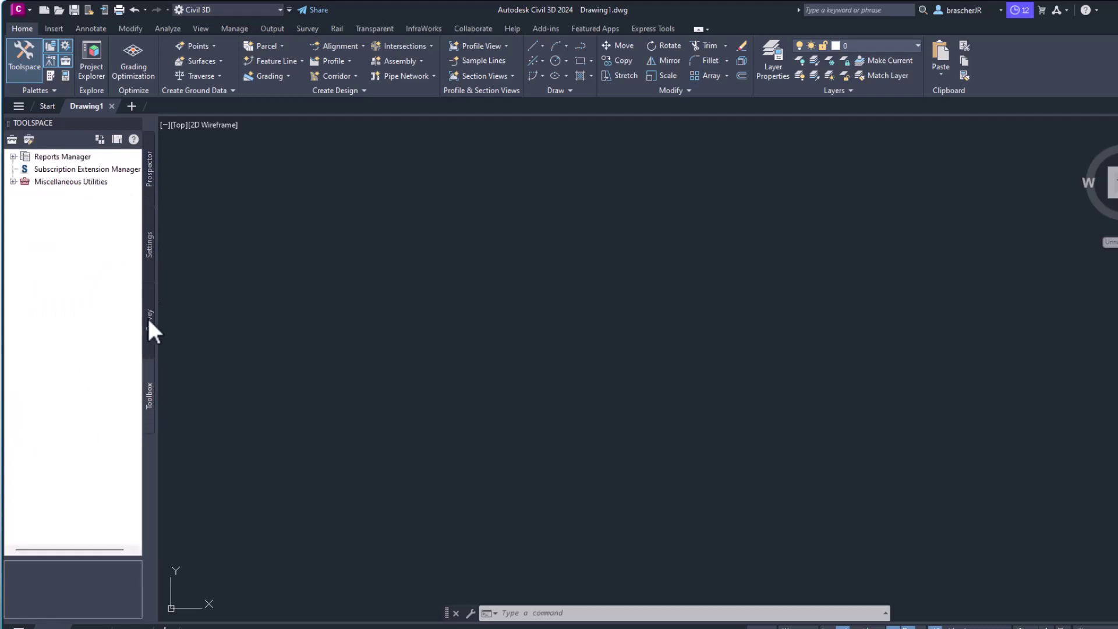
click(153, 320)
click(148, 244)
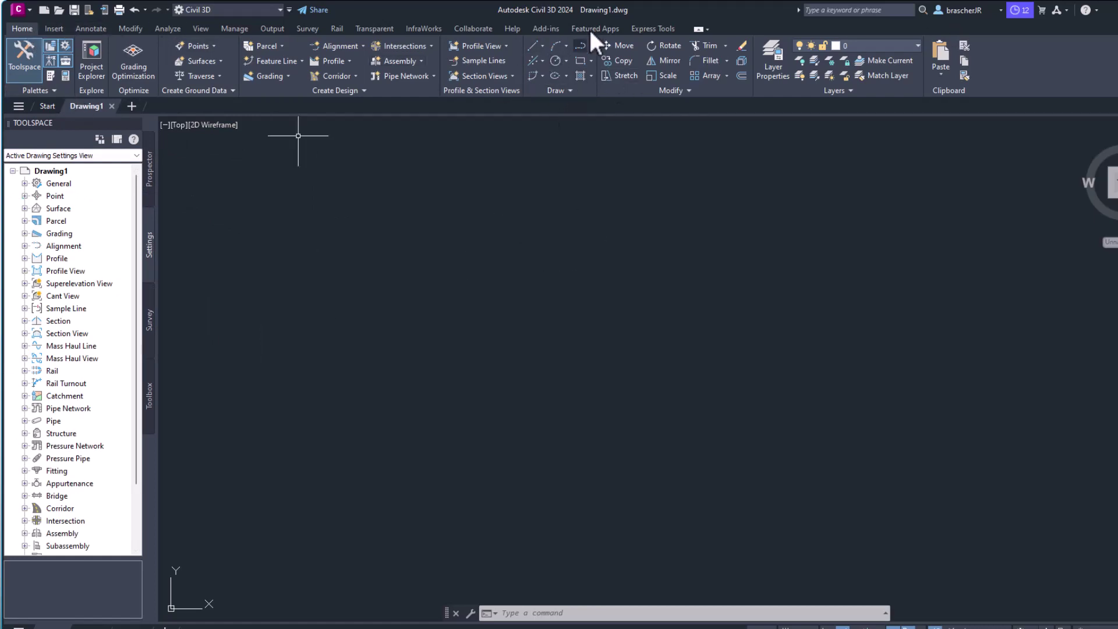
Step: Look over the Insert tab, return to Home, and bring up the Line creation options
click(53, 30)
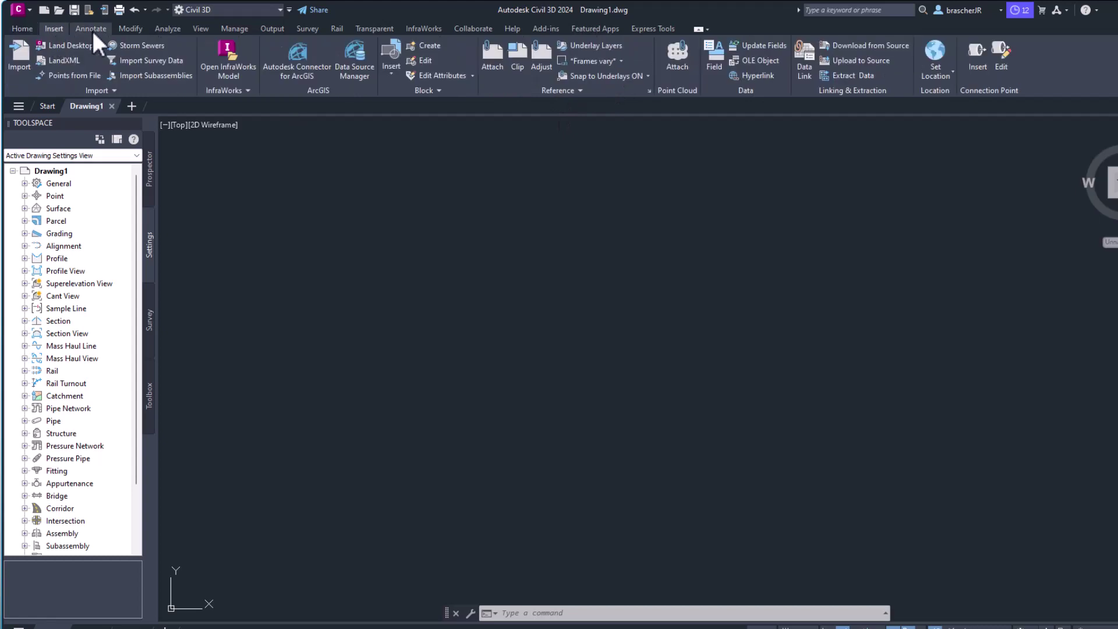
click(33, 28)
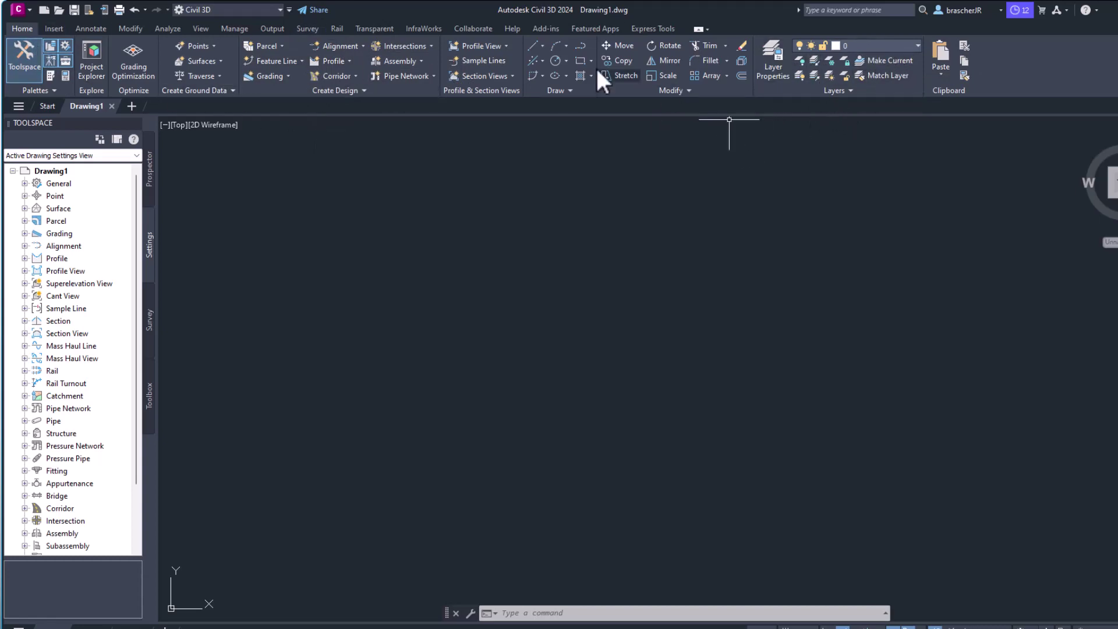
click(568, 91)
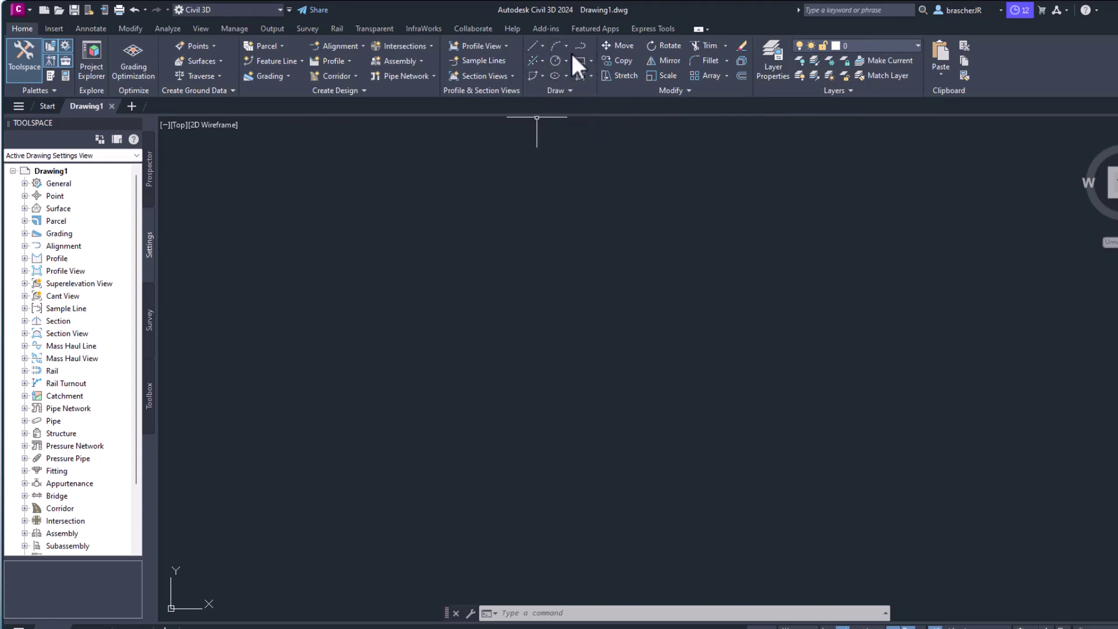
click(542, 46)
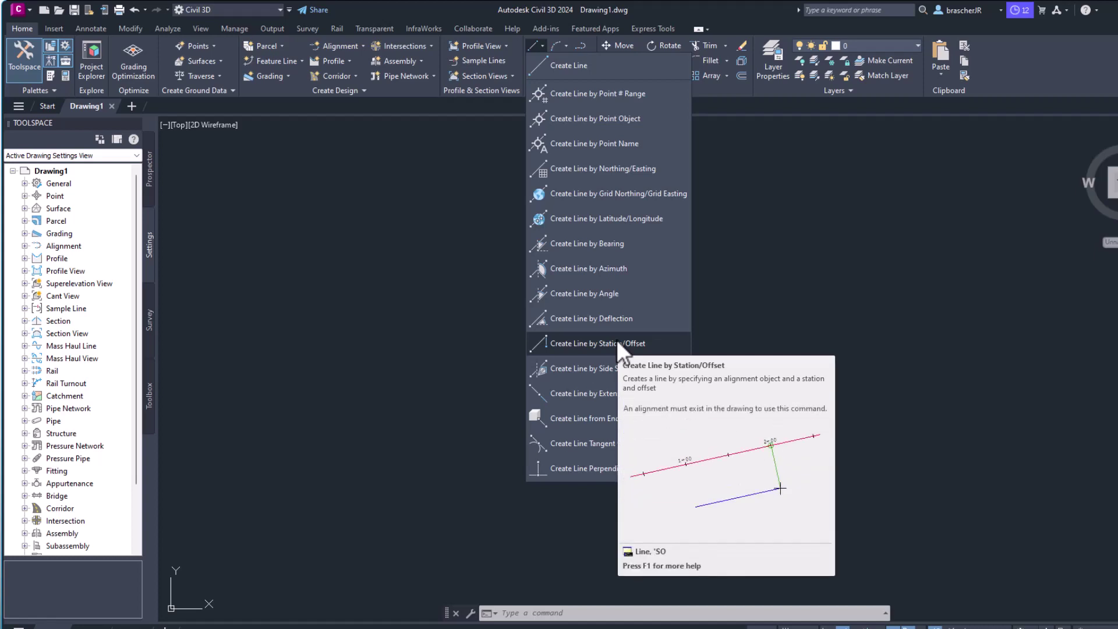
click(581, 67)
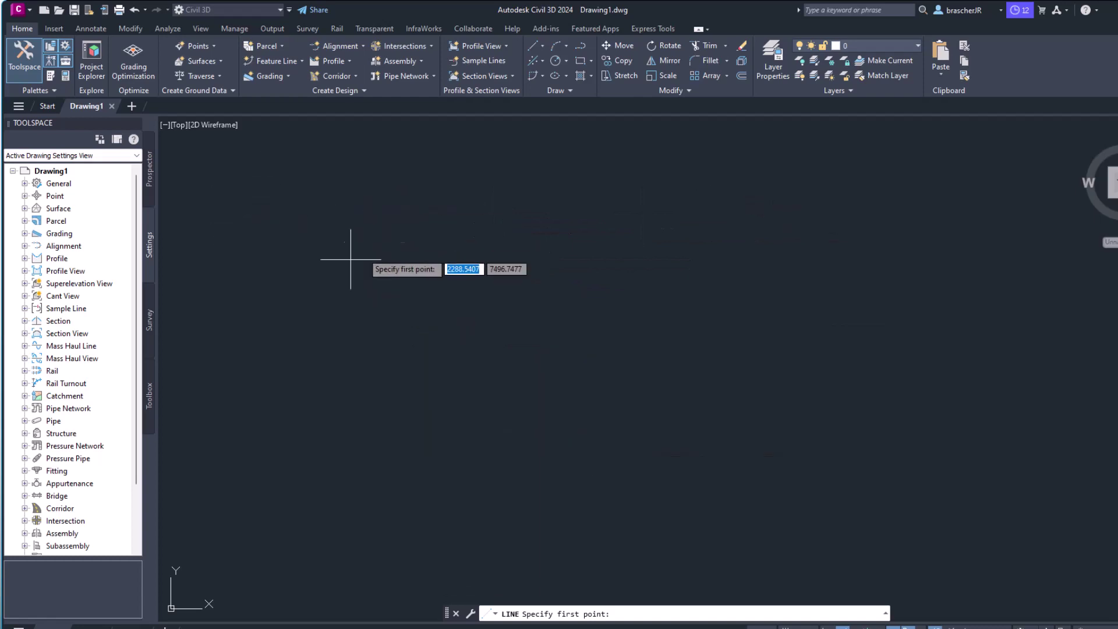
click(331, 273)
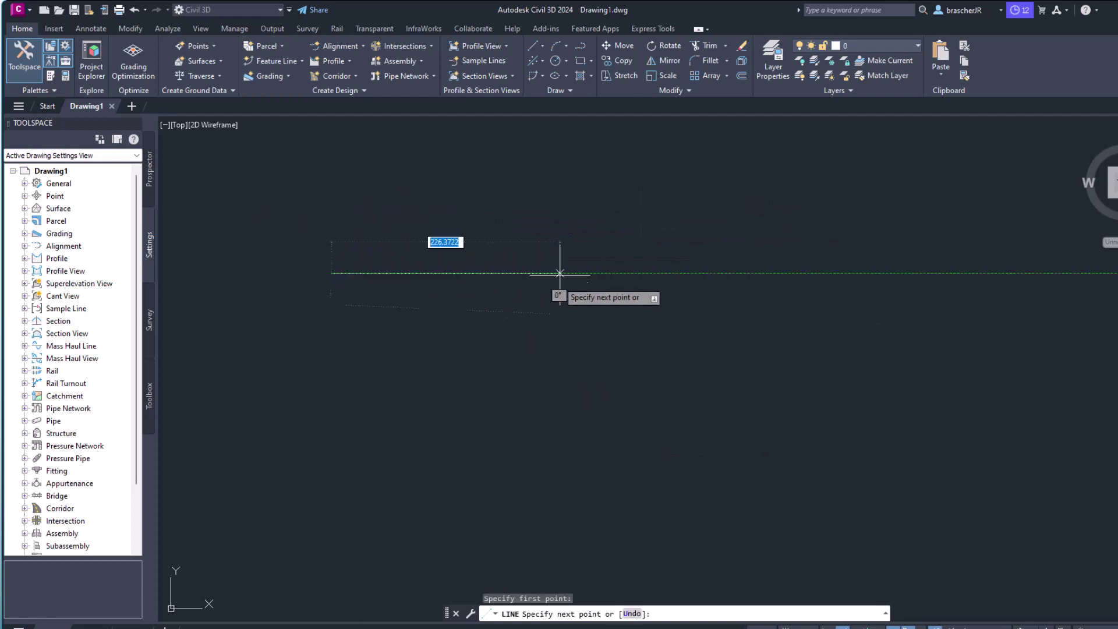
click(537, 245)
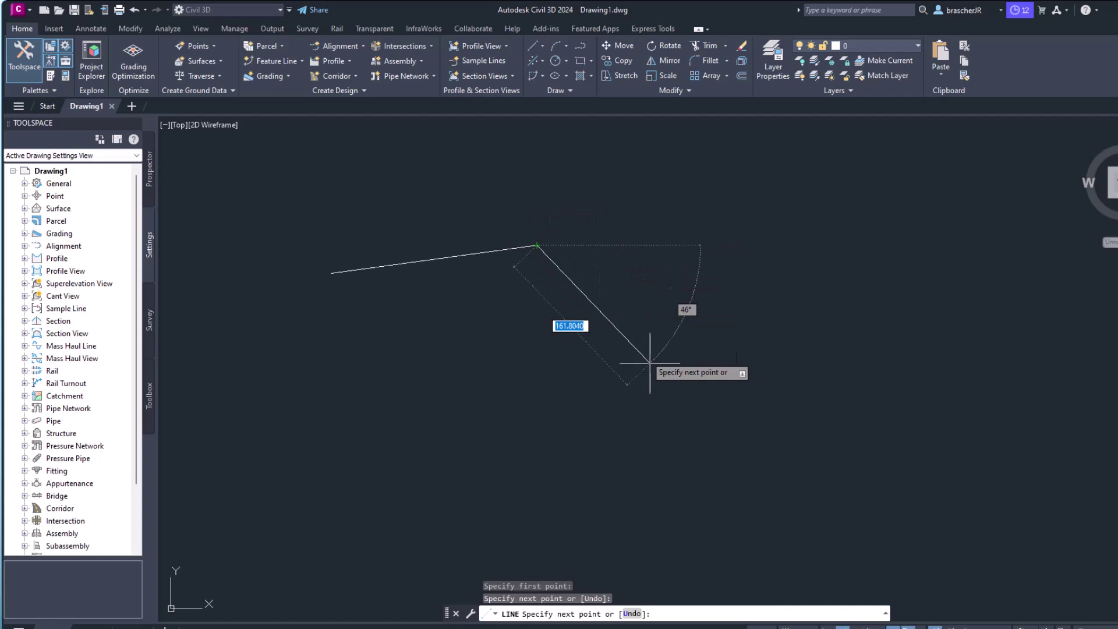
key(Return)
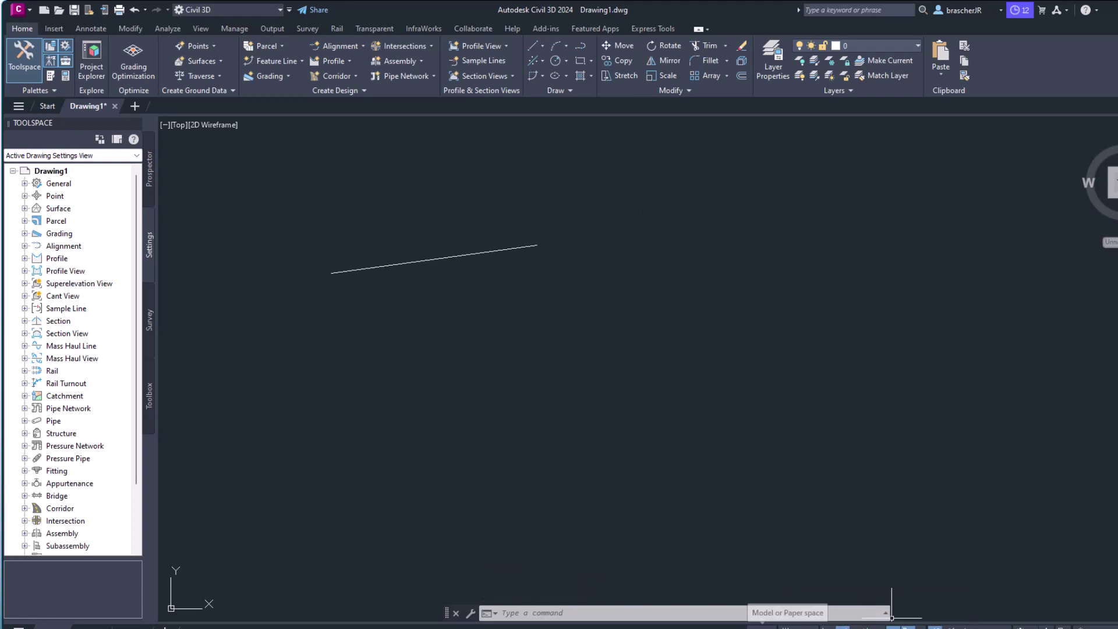
click(452, 257)
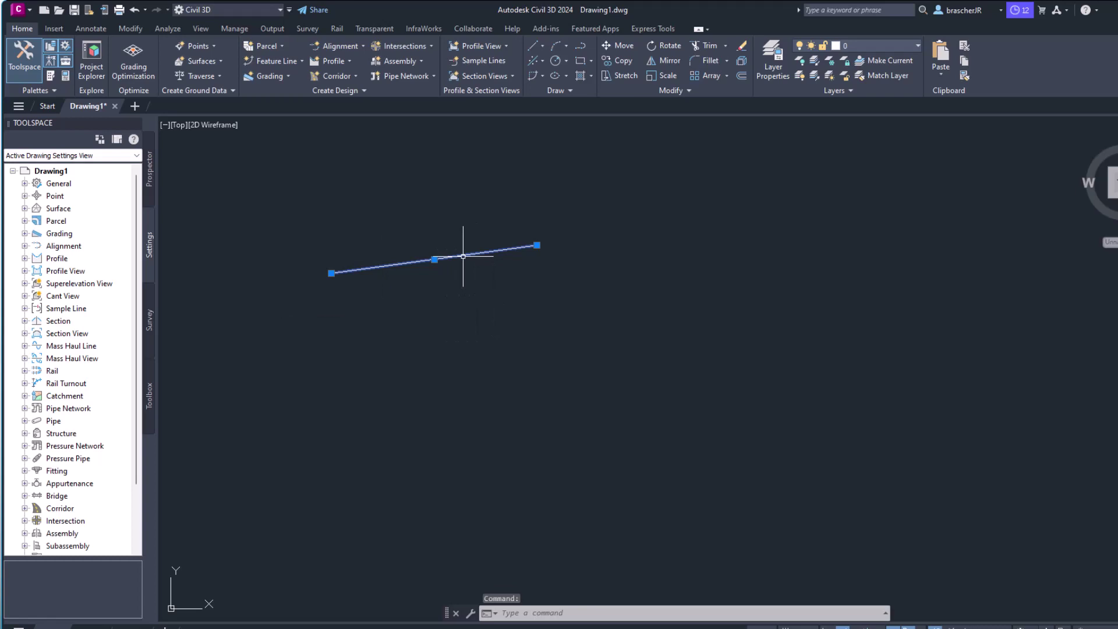
key(Delete)
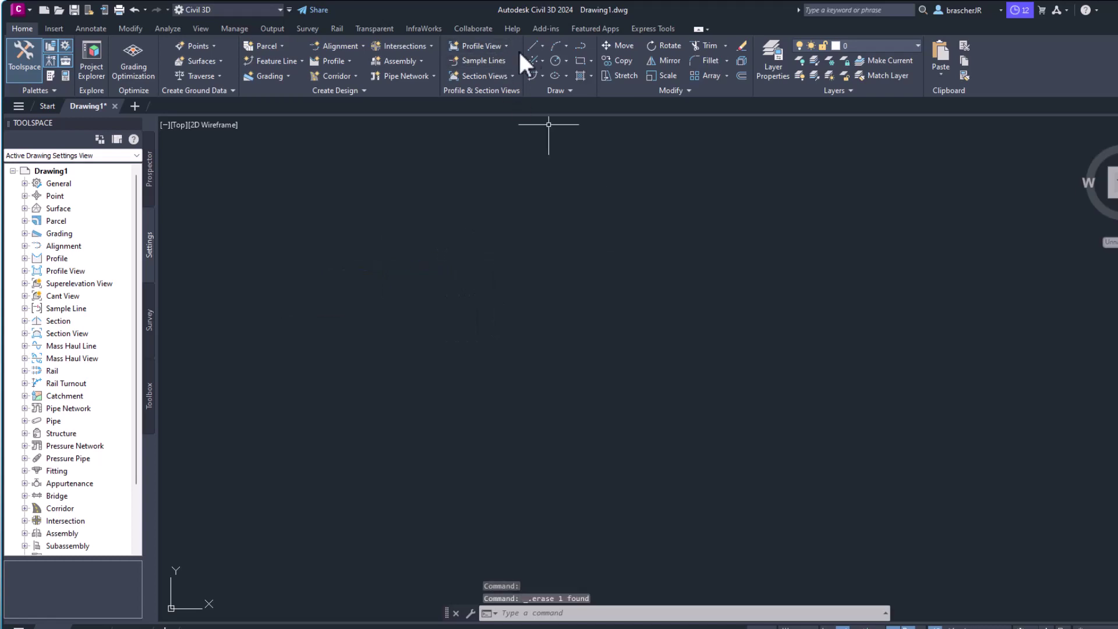
click(534, 46)
click(542, 60)
click(343, 260)
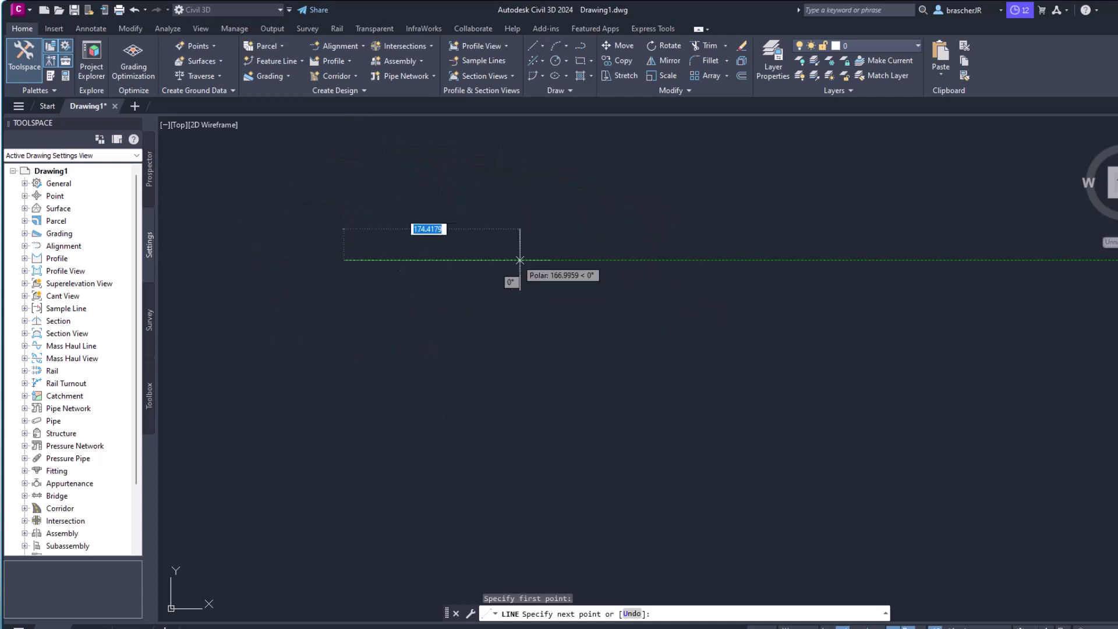
click(547, 236)
click(621, 275)
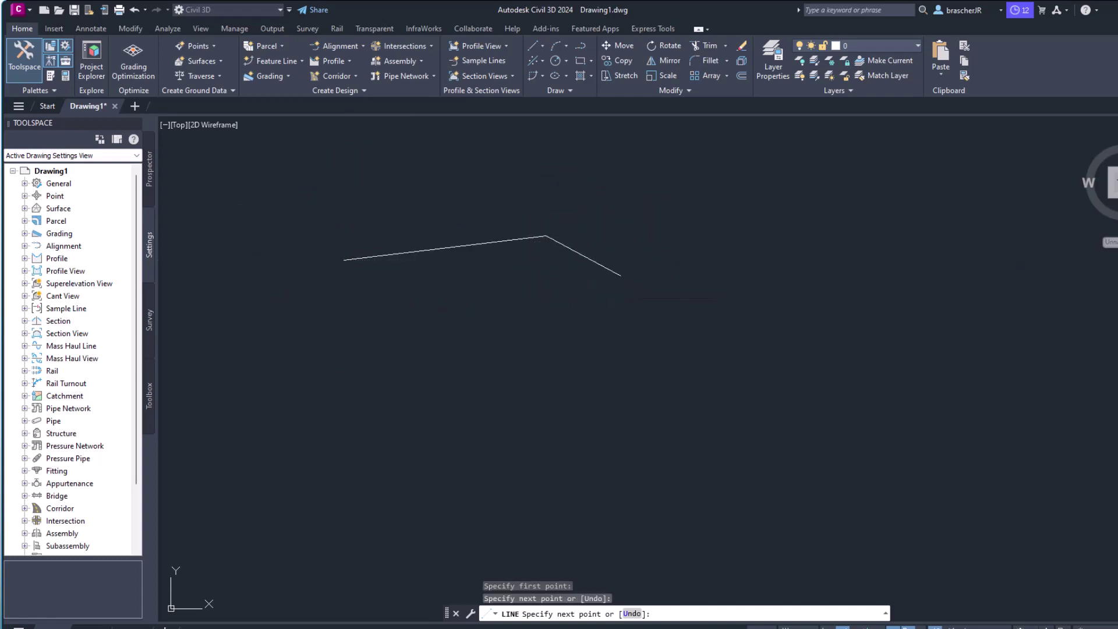
click(629, 356)
click(522, 390)
click(323, 352)
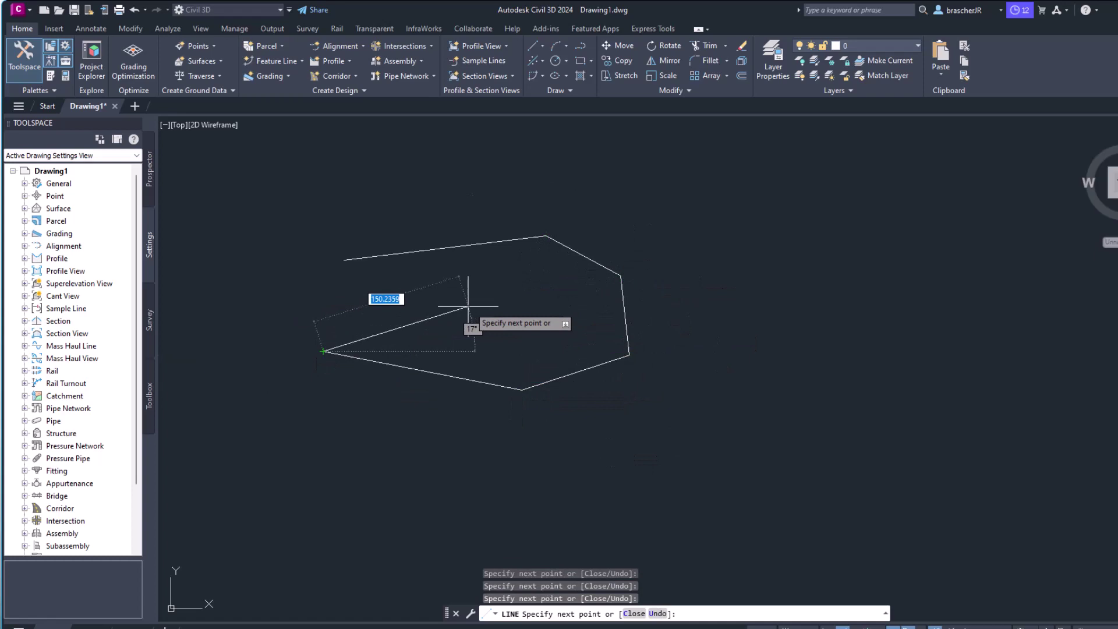
key(Return)
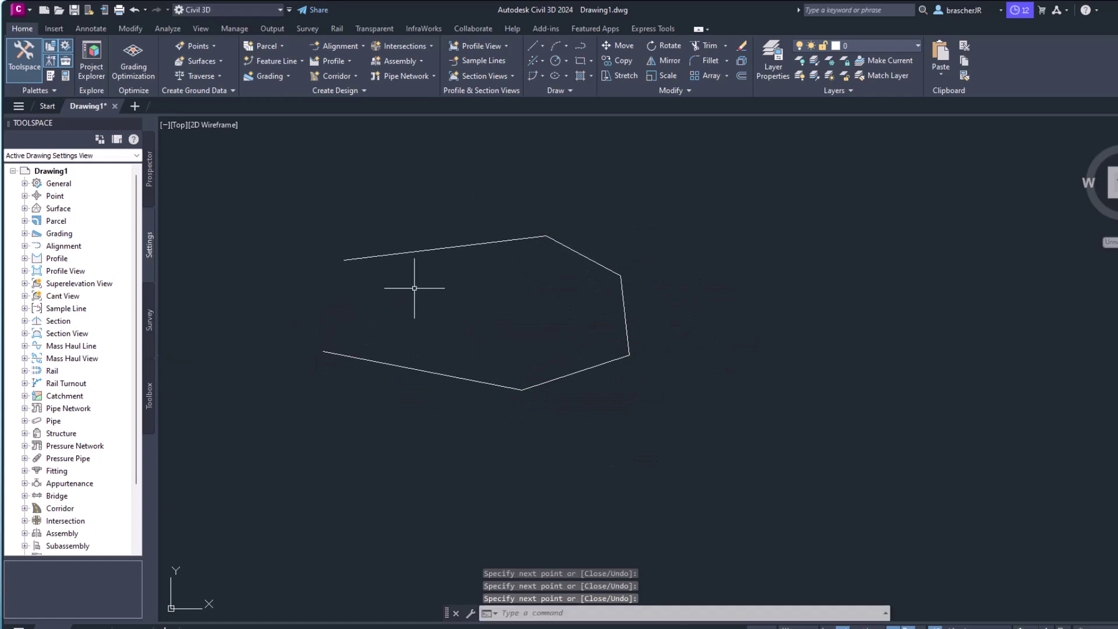
click(374, 257)
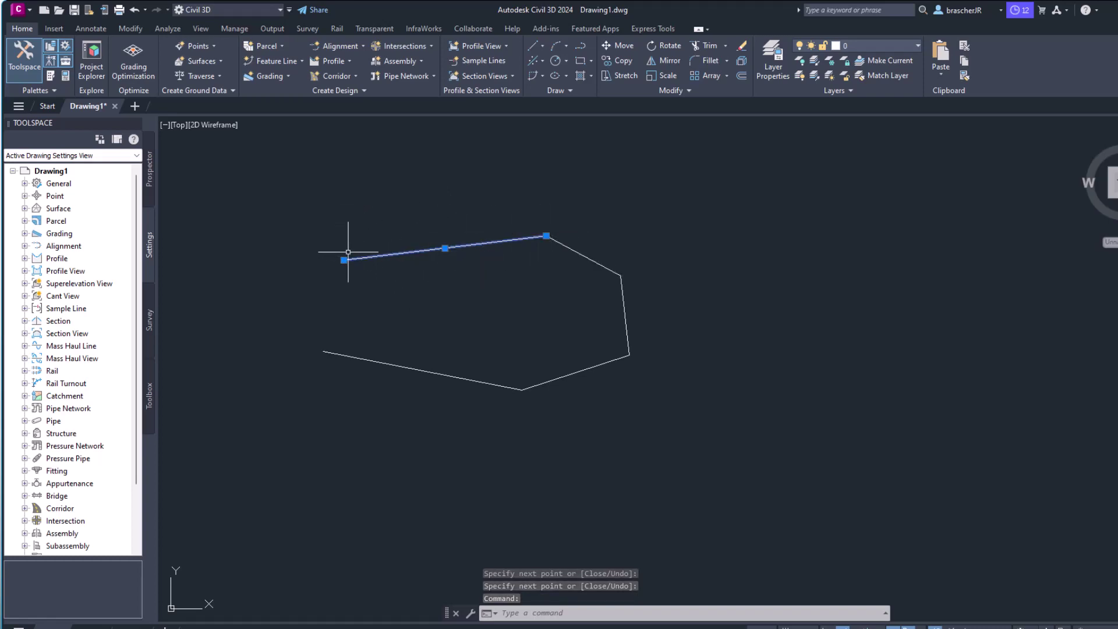
click(445, 248)
click(445, 255)
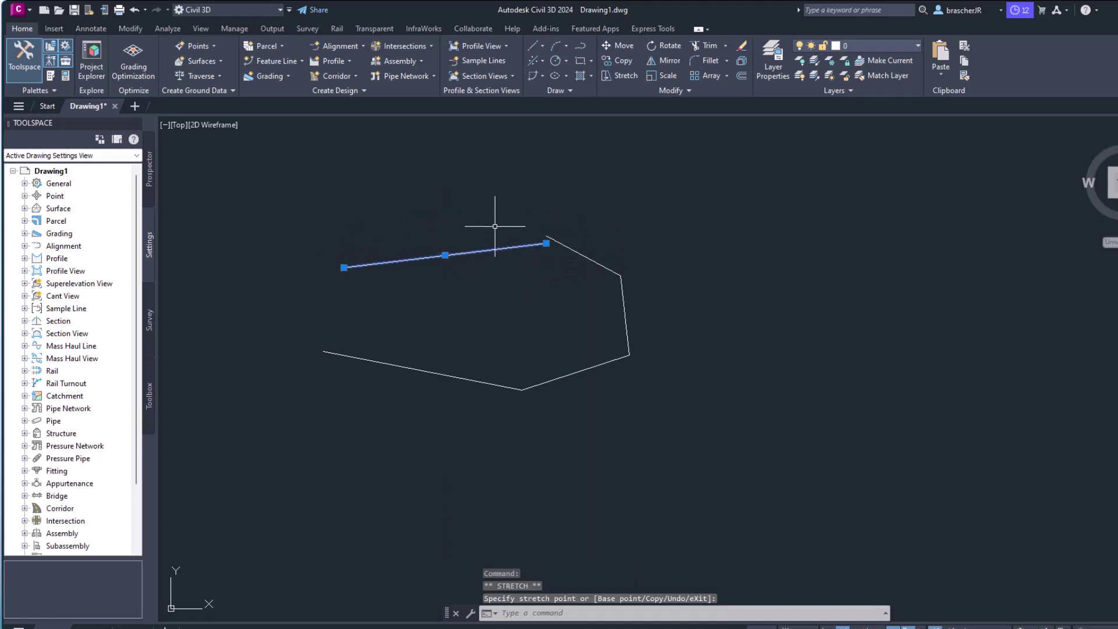
key(Delete)
click(624, 302)
key(Delete)
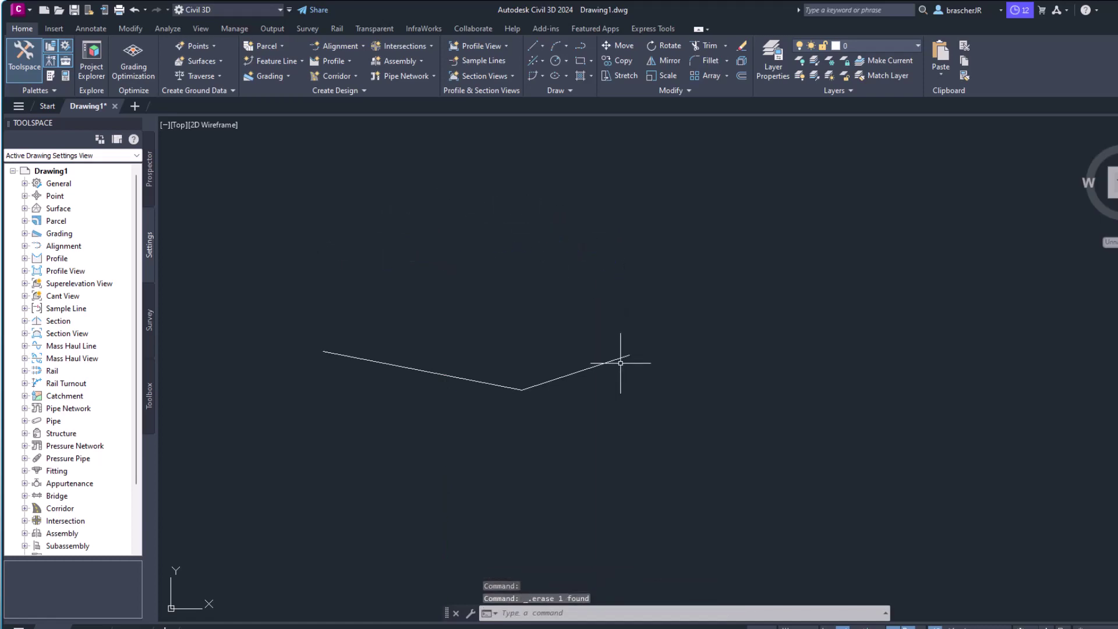
click(613, 361)
key(Delete)
click(467, 379)
key(Delete)
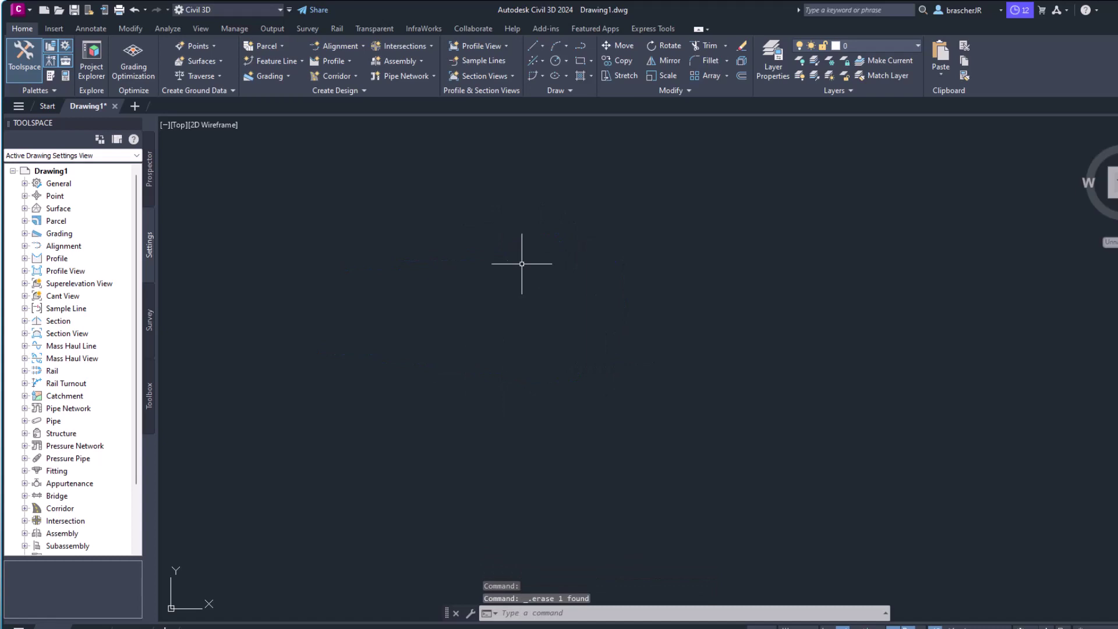
click(541, 46)
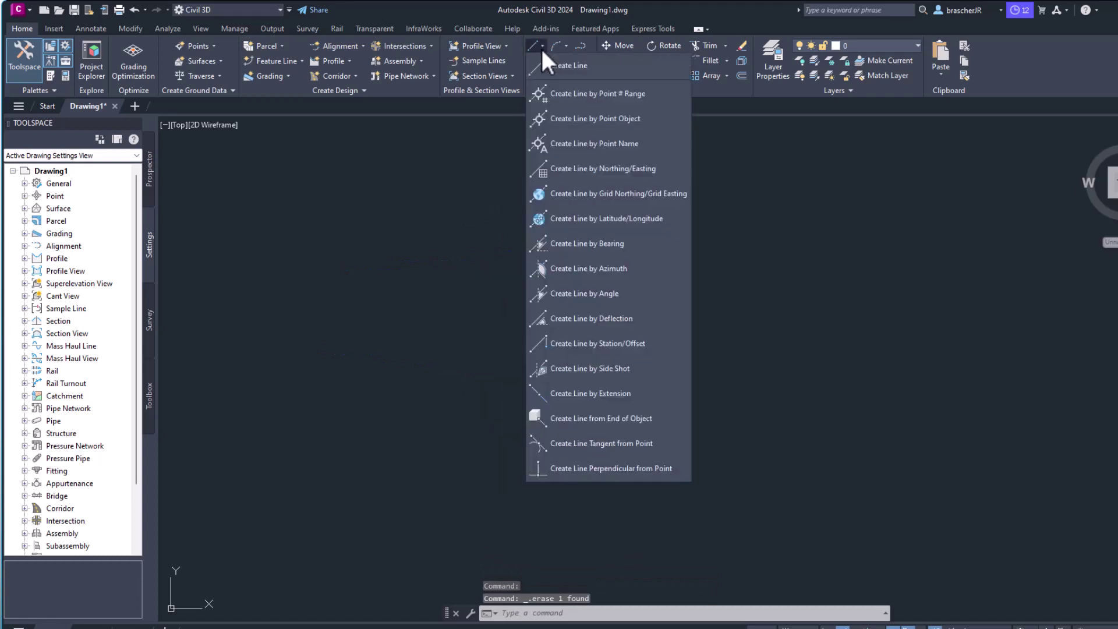
Step: Try the line-from-point-number-range and line-by-northing/easting options, then cancel
click(550, 94)
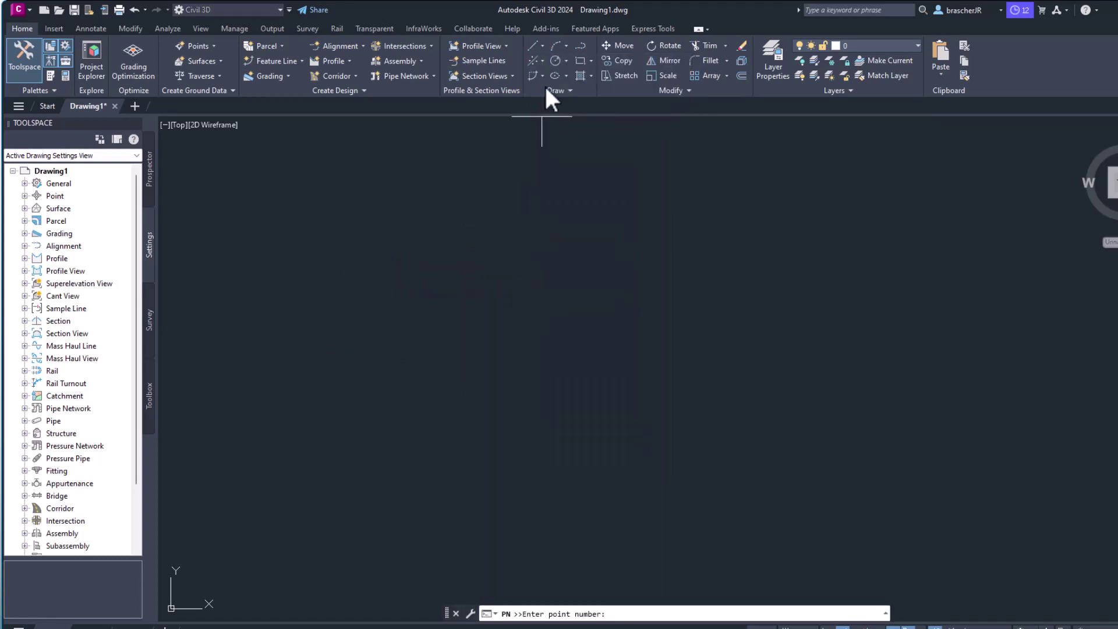
click(541, 46)
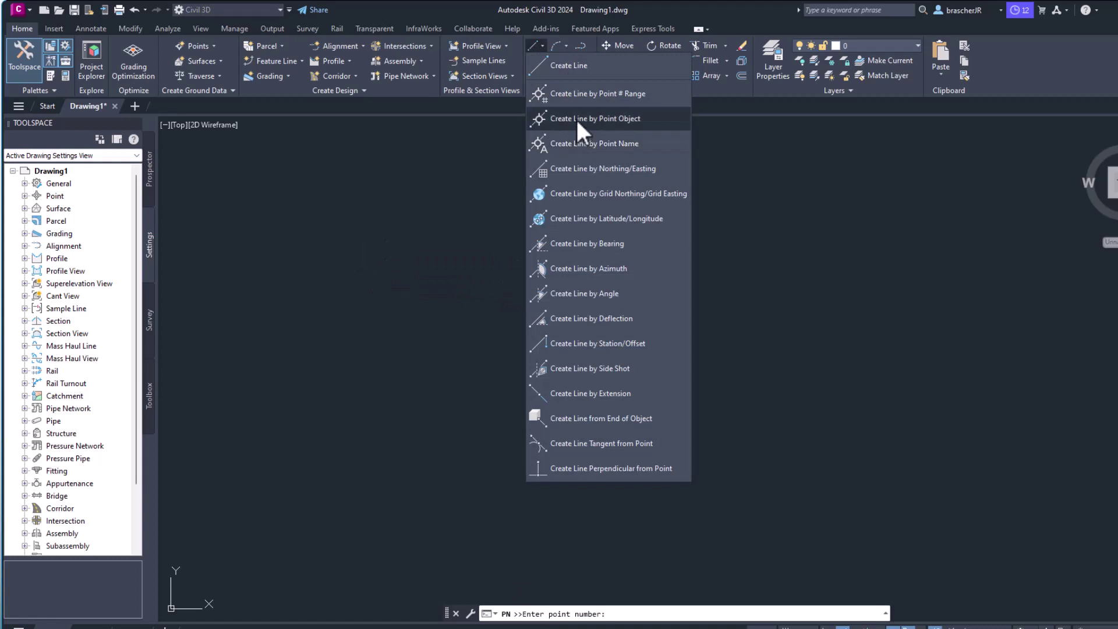
click(610, 172)
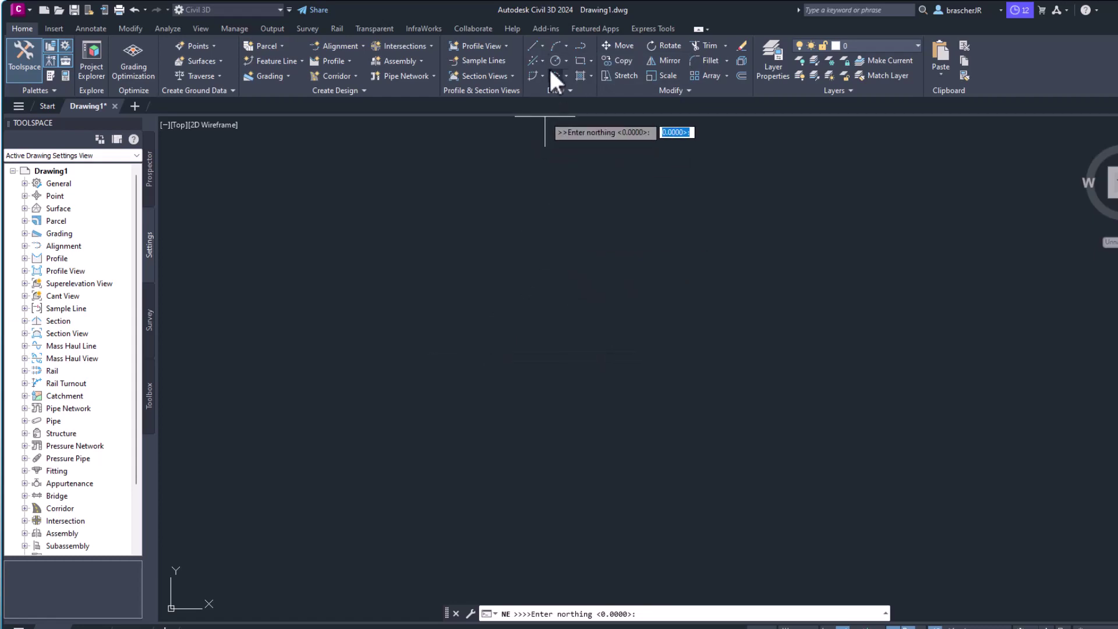
click(543, 46)
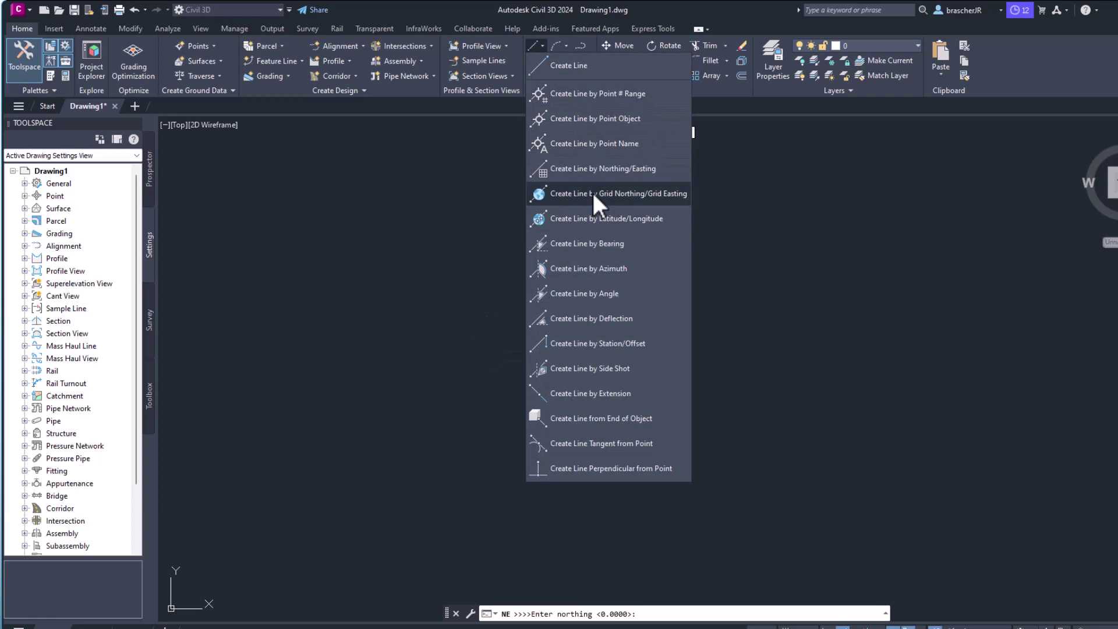
key(Escape)
Step: Draw a four-point zigzag line, then undo it
click(463, 405)
click(659, 232)
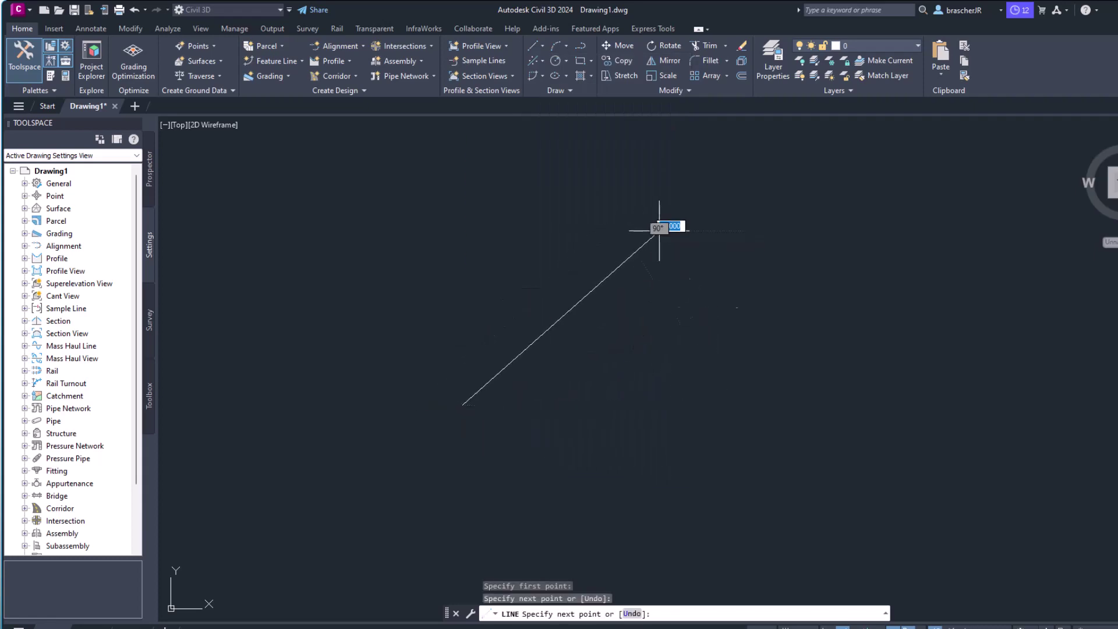
click(705, 369)
click(761, 234)
key(Escape)
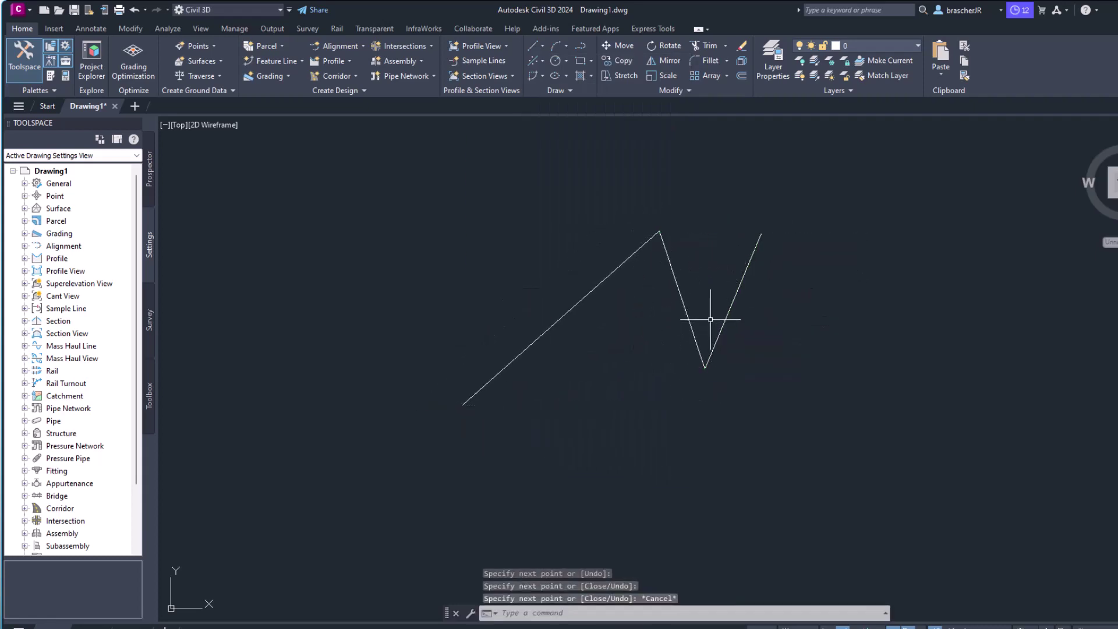
key(ctrl+z)
Step: Draw a line by bearing in the northeast quadrant with a picked direction and length
click(544, 45)
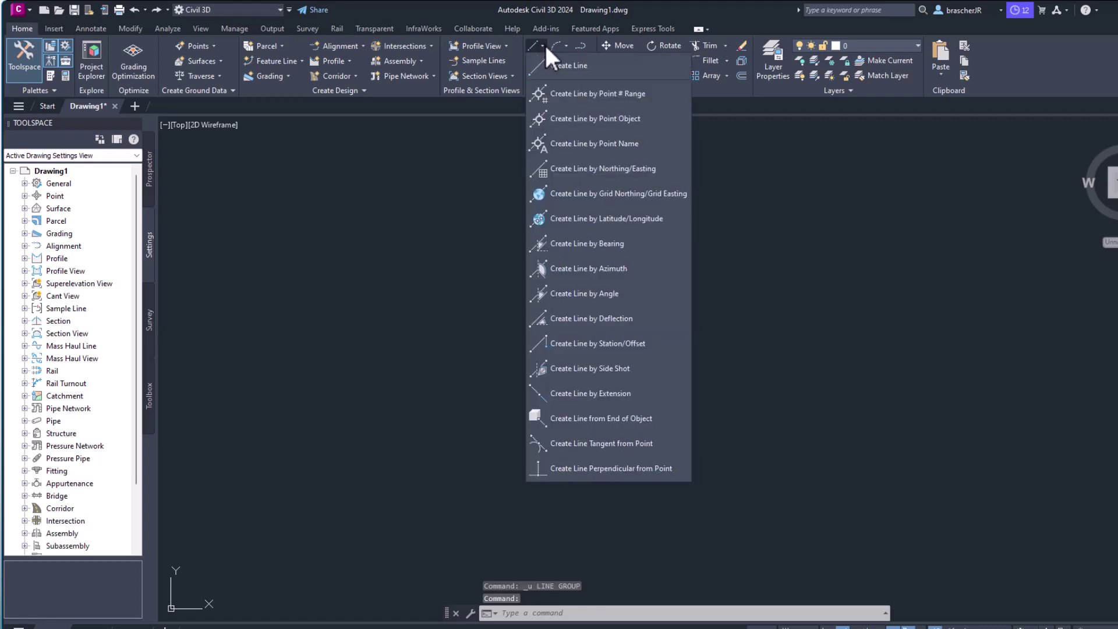
click(596, 241)
click(389, 328)
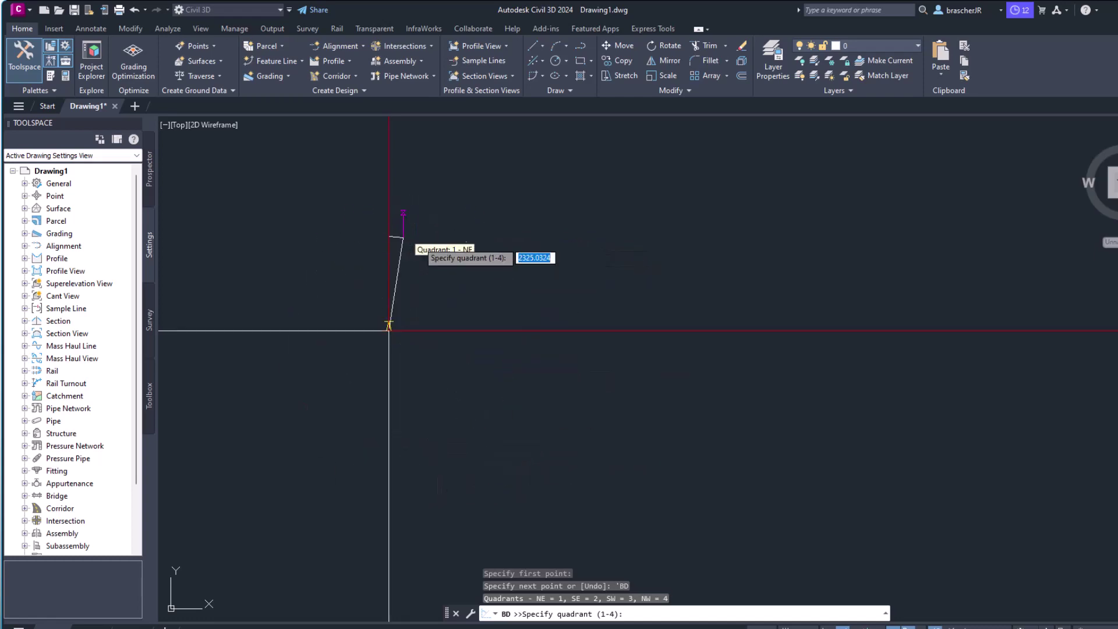
click(500, 268)
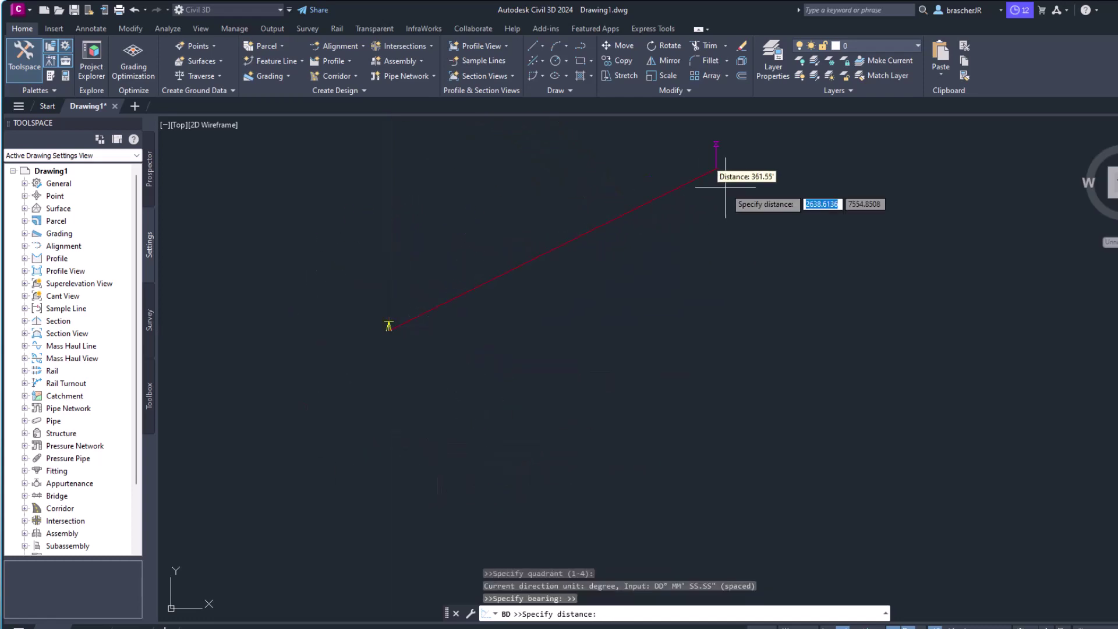
click(716, 169)
key(Escape)
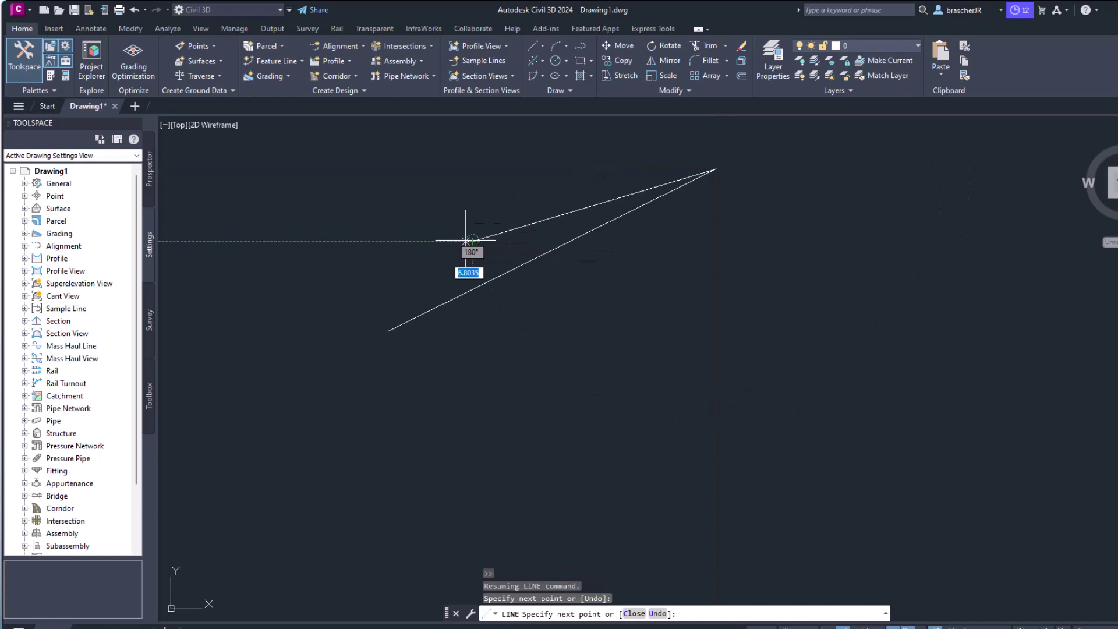
key(Escape)
Step: Erase the lower and upper lines
click(522, 265)
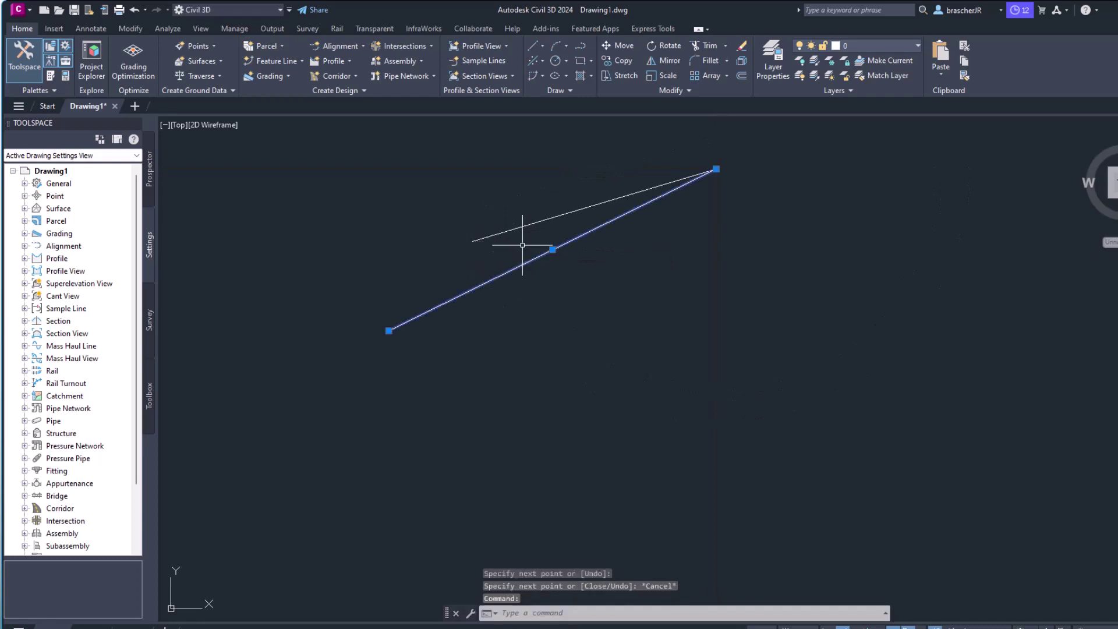
key(Delete)
click(531, 223)
key(Delete)
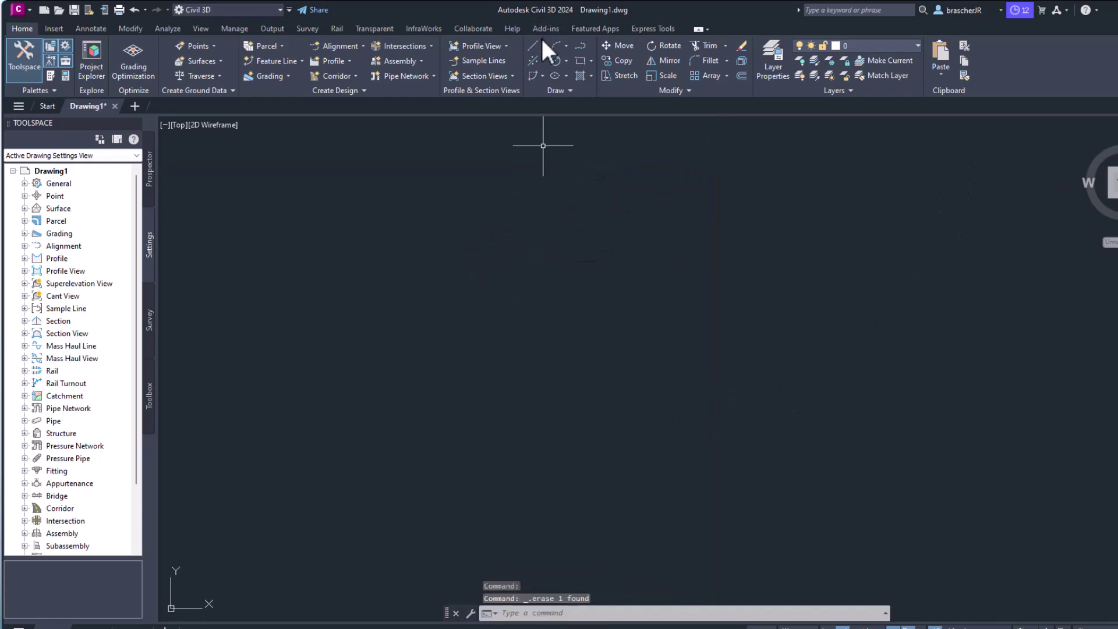
click(542, 43)
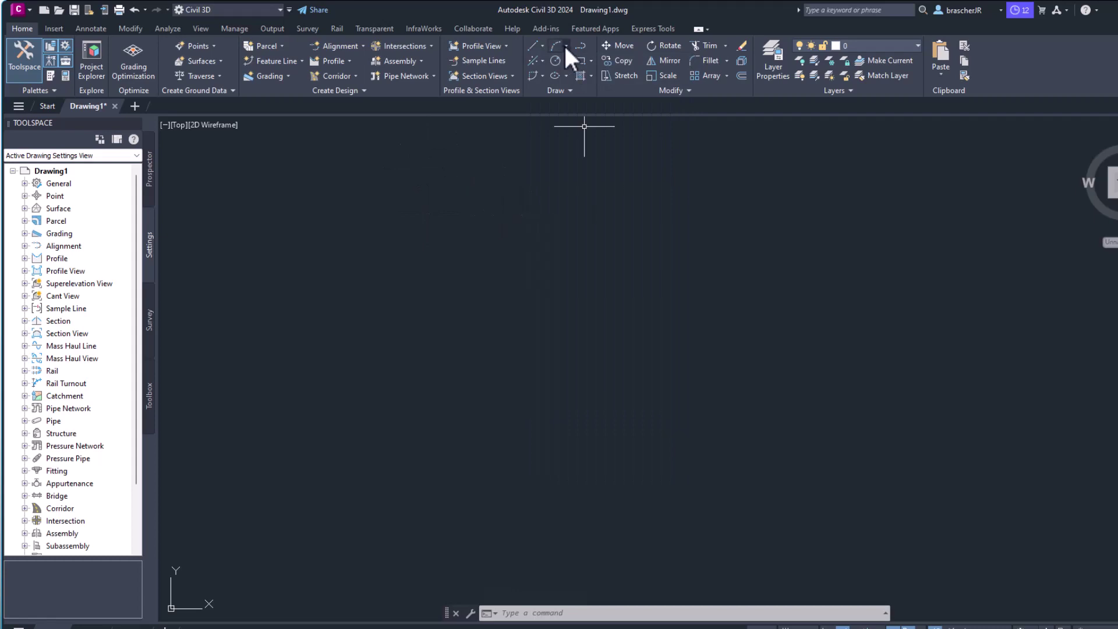
Step: Draw a three-point arc, then delete it
click(565, 46)
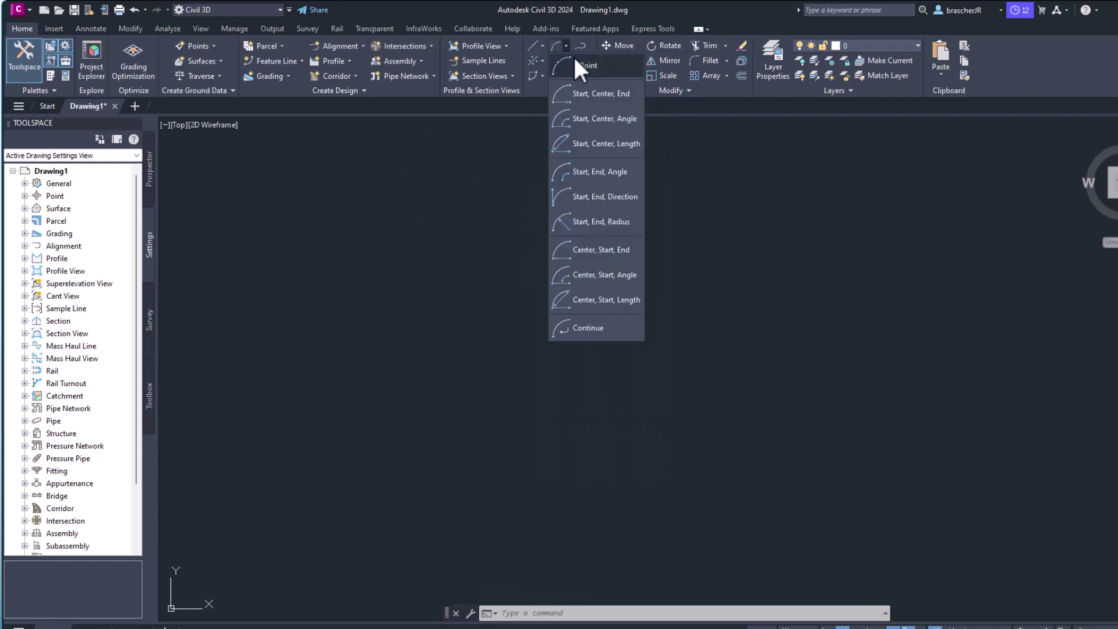
click(575, 62)
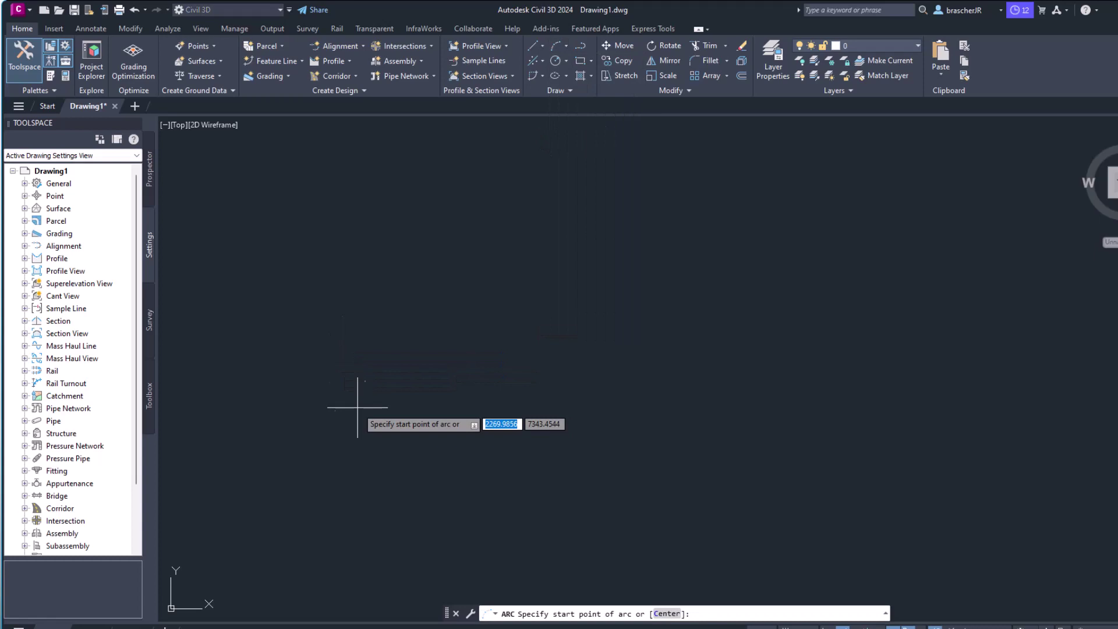
click(380, 373)
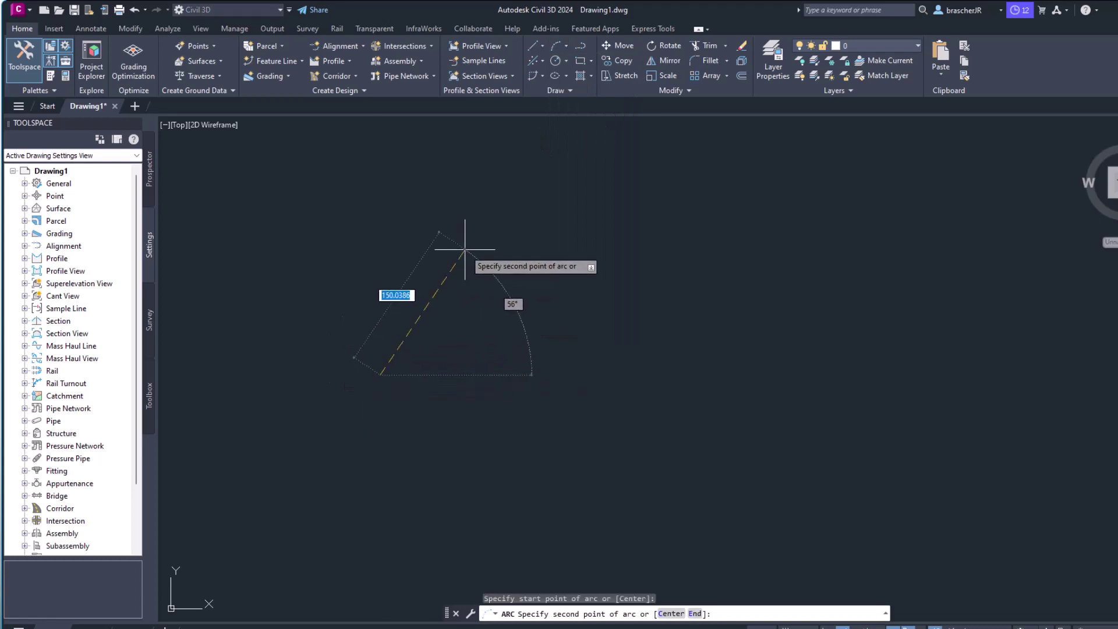
click(511, 228)
click(683, 200)
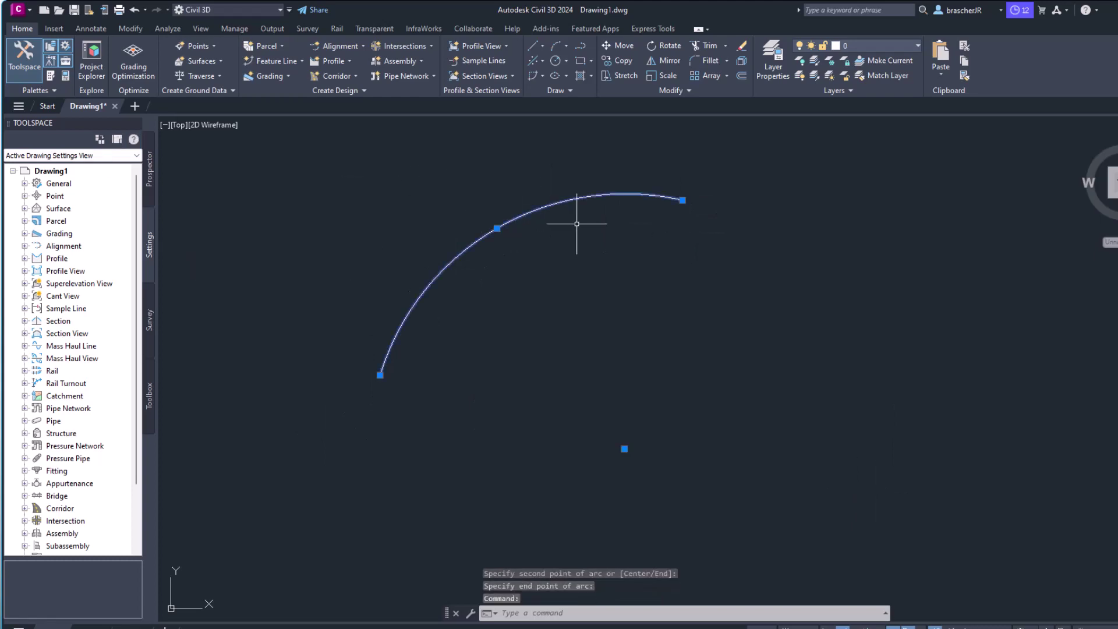
key(Delete)
Step: Draw another three-point arc rising toward the top of the canvas
click(566, 45)
click(573, 66)
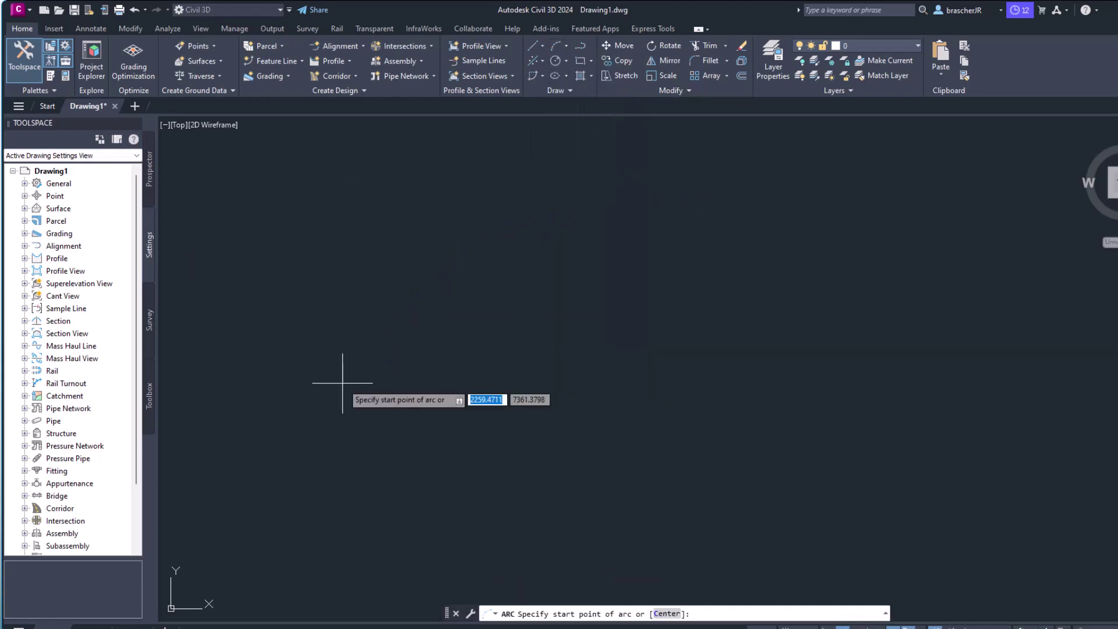
click(342, 383)
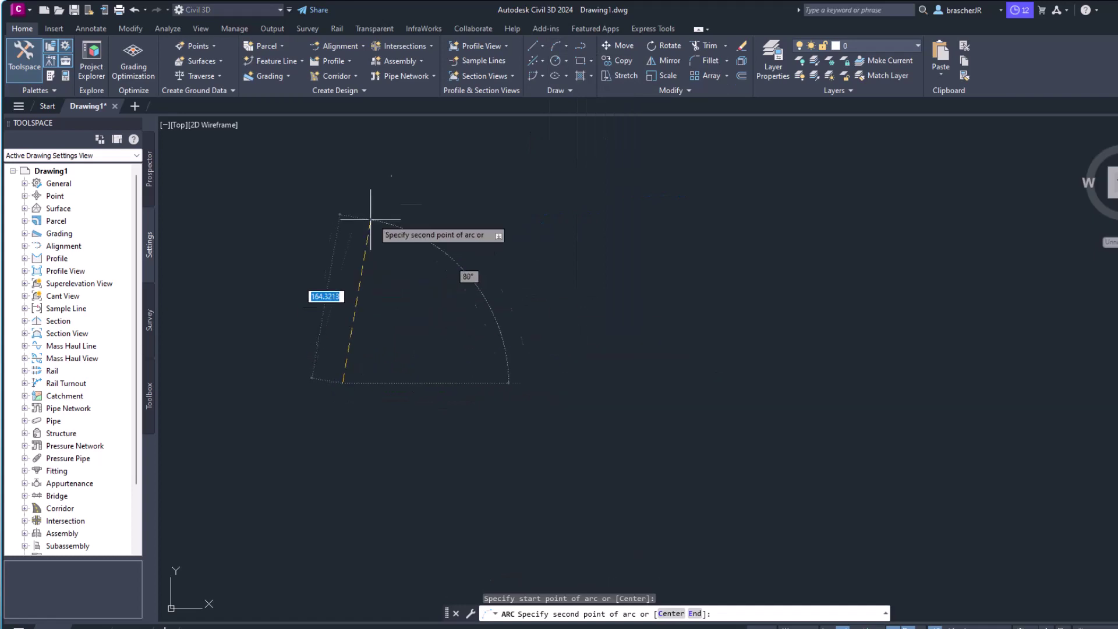
click(438, 227)
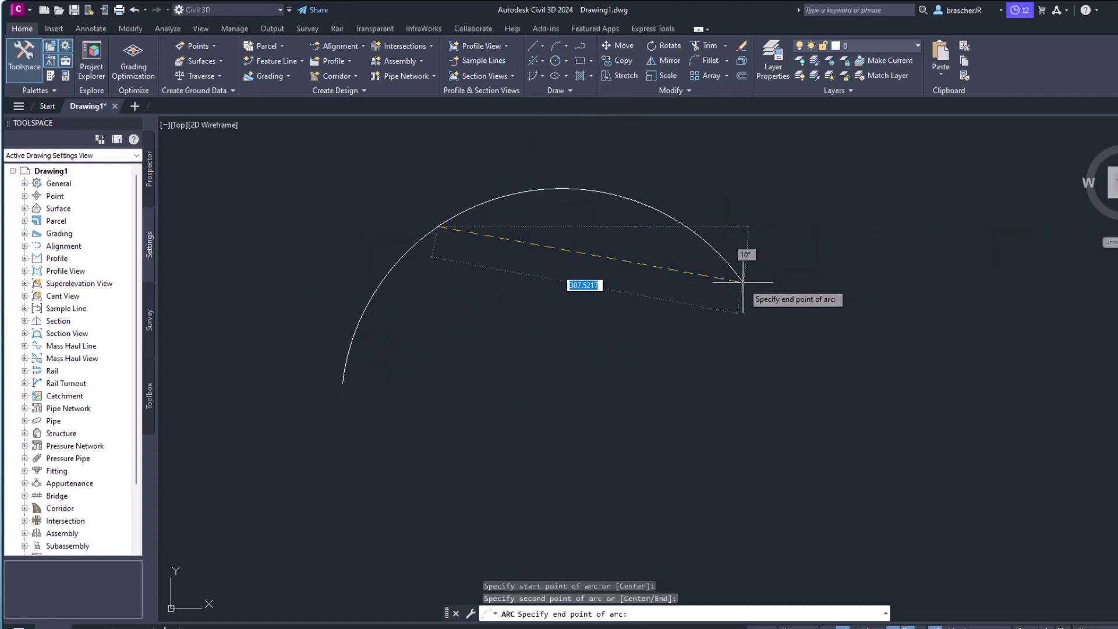
click(705, 252)
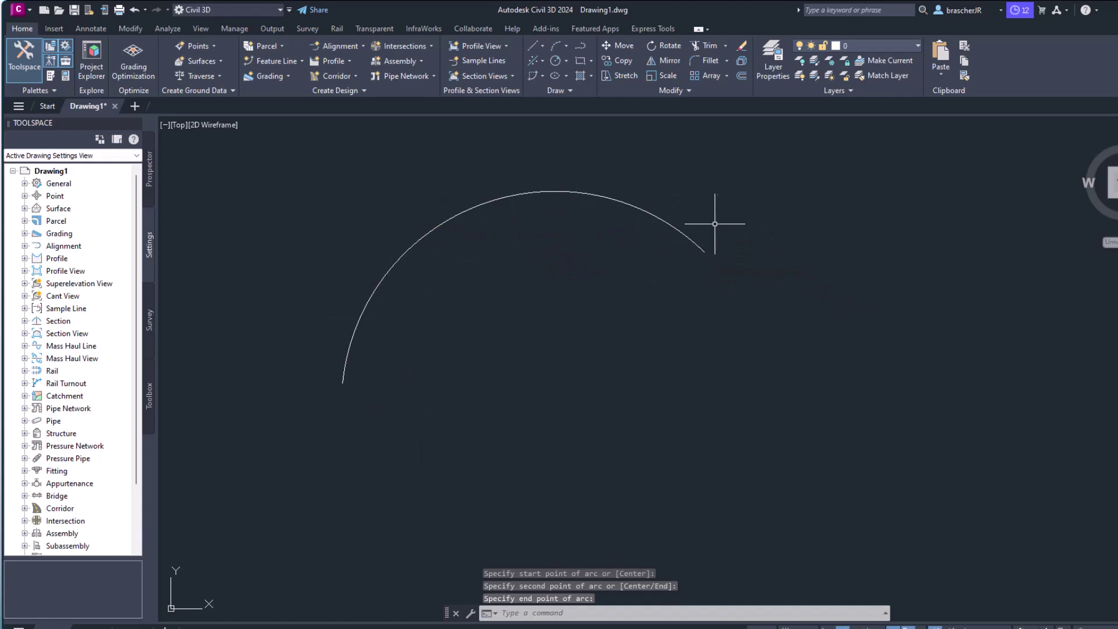
Step: Reshape the arc by dragging its midpoint grip, then erase it
click(589, 196)
click(482, 204)
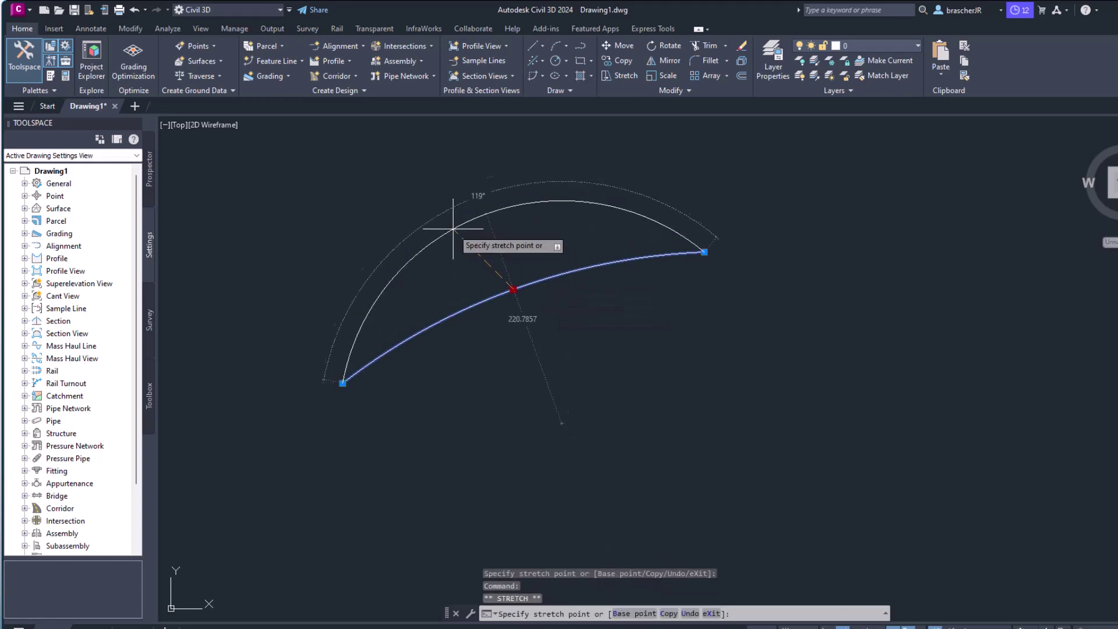
click(481, 201)
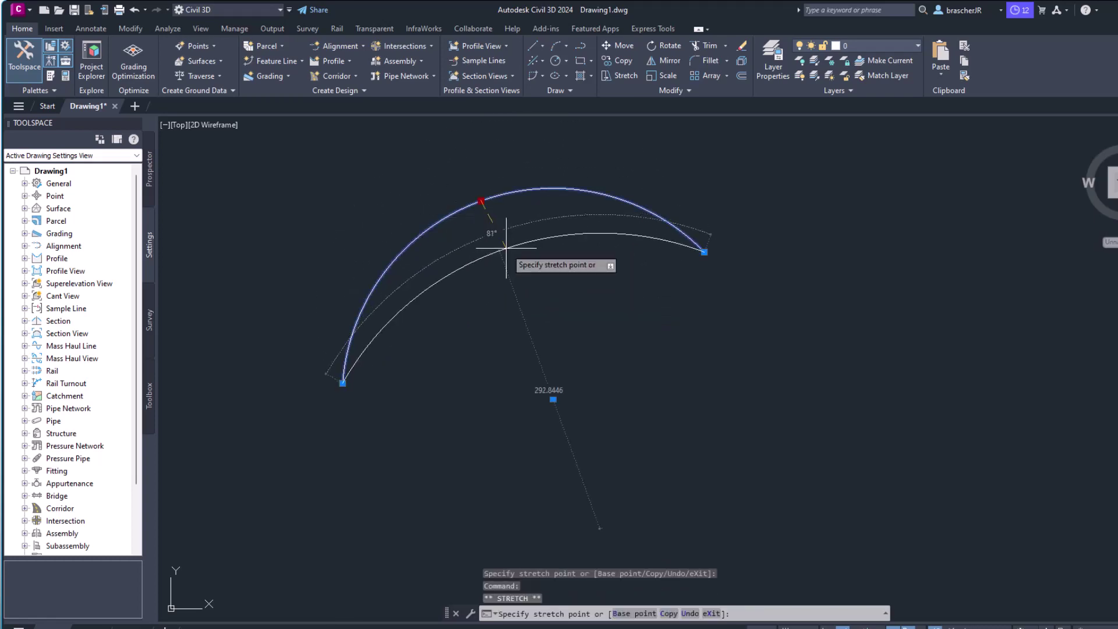
click(515, 293)
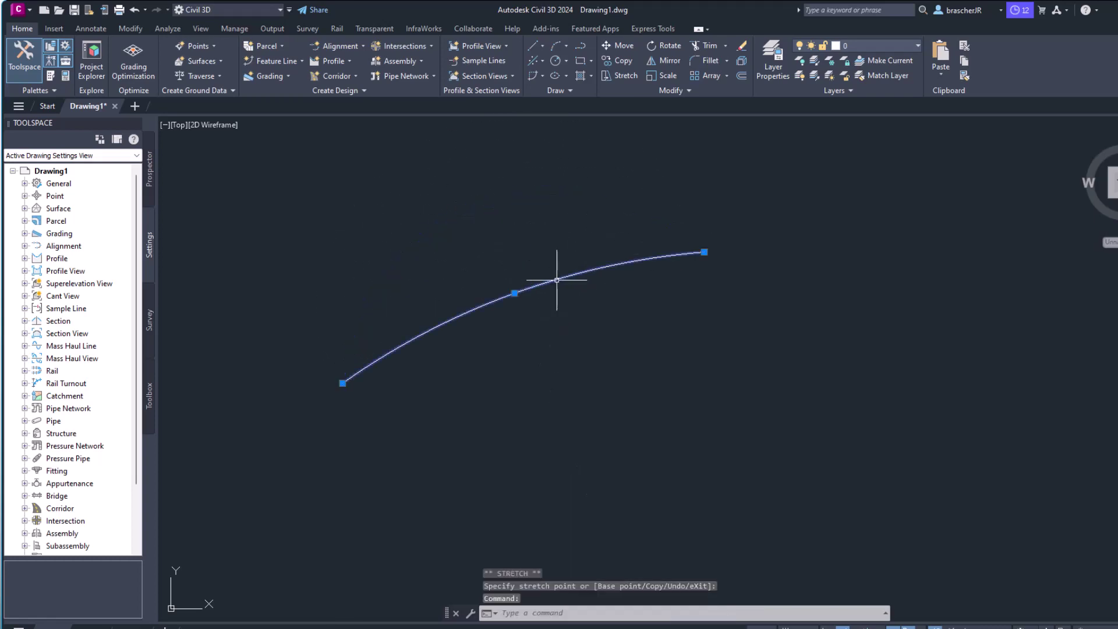
key(Delete)
Step: Begin a Start-Center-End arc, then undo it
click(567, 45)
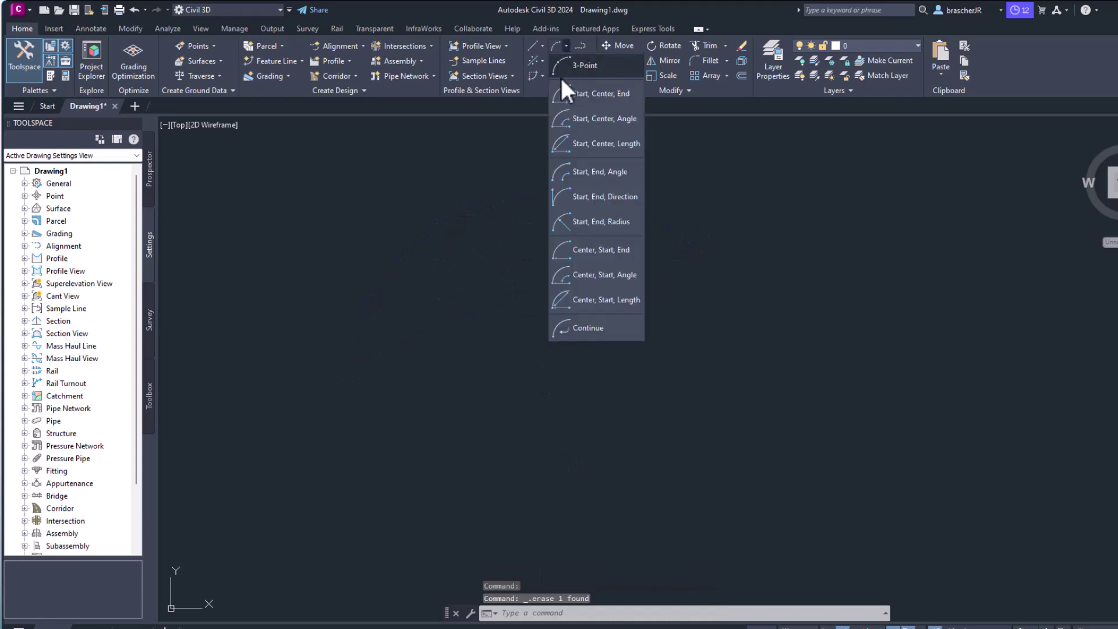
click(572, 93)
click(411, 319)
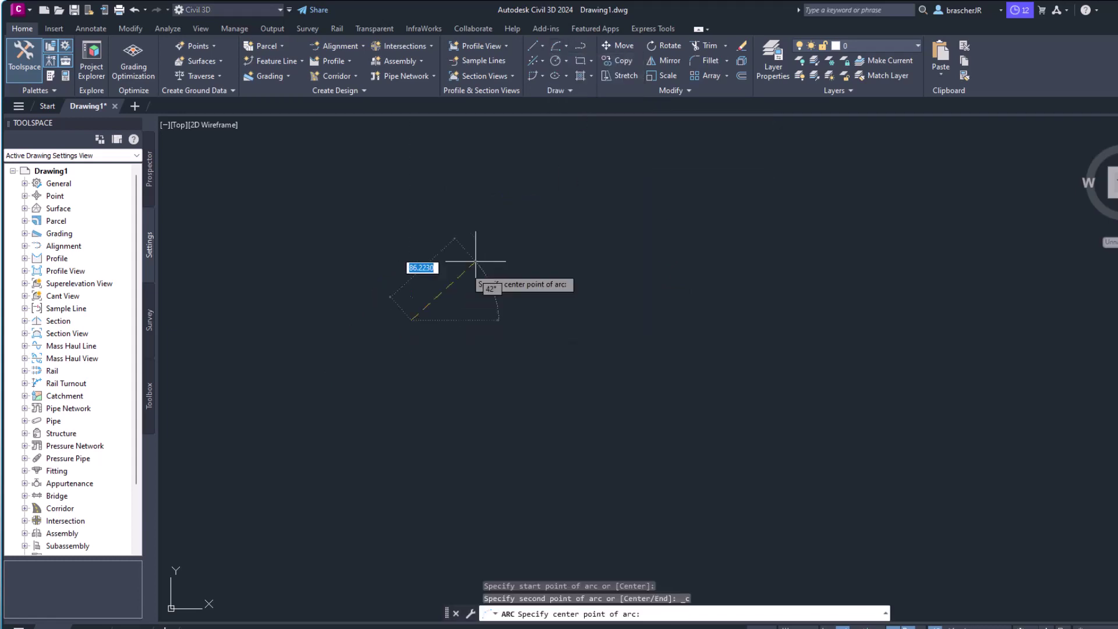
click(527, 236)
key(ctrl+z)
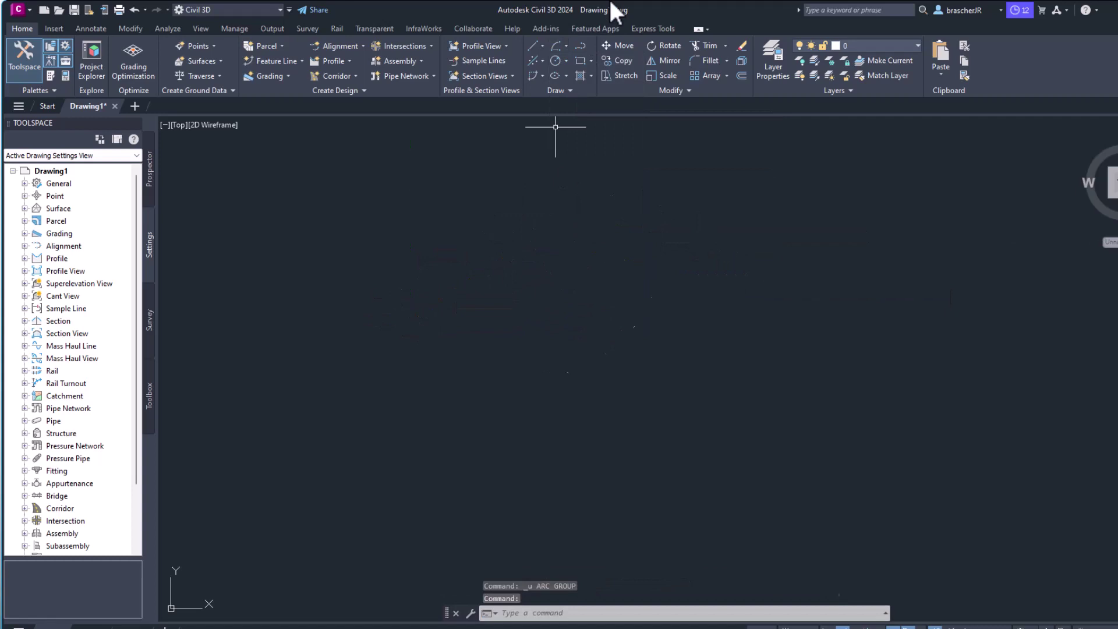
Step: Begin a Center-Start-End arc, then cancel and undo it
click(568, 45)
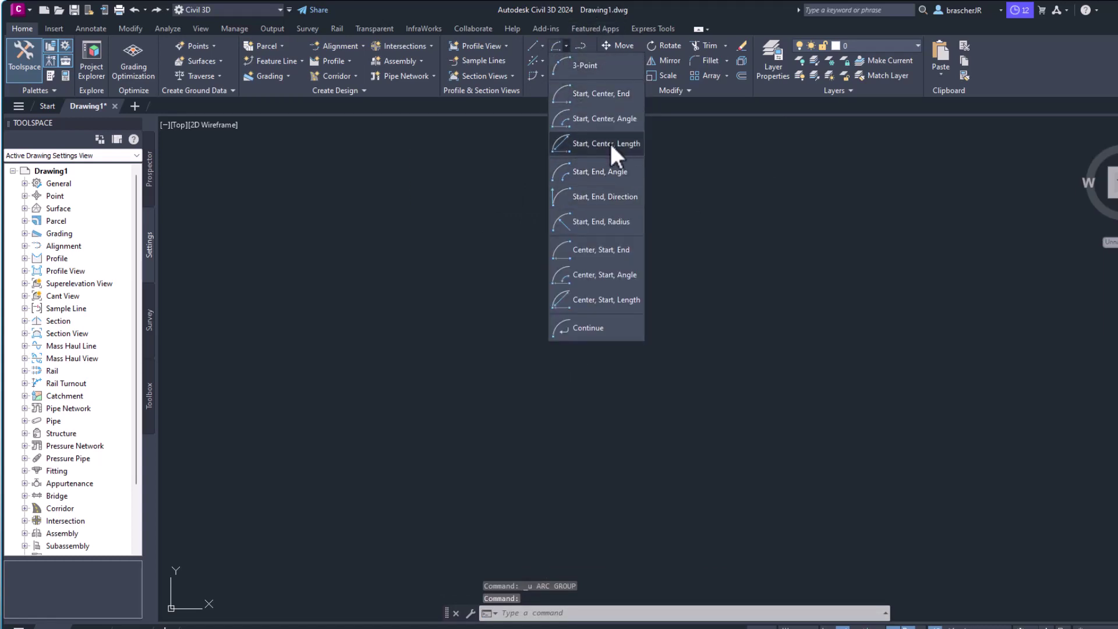
click(610, 250)
click(431, 385)
click(643, 385)
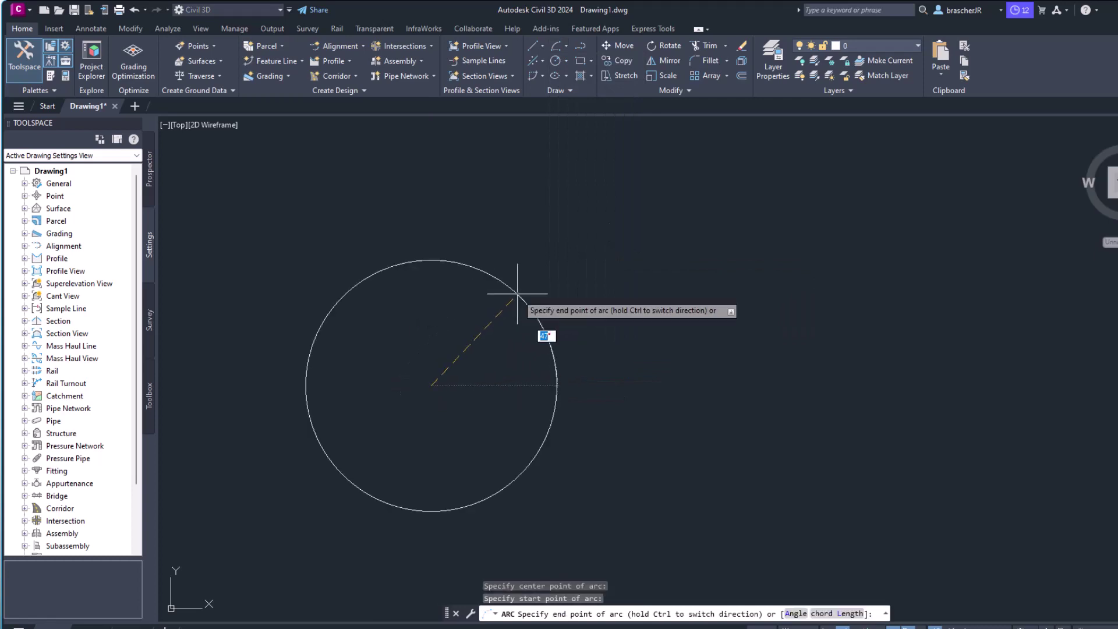
key(Escape)
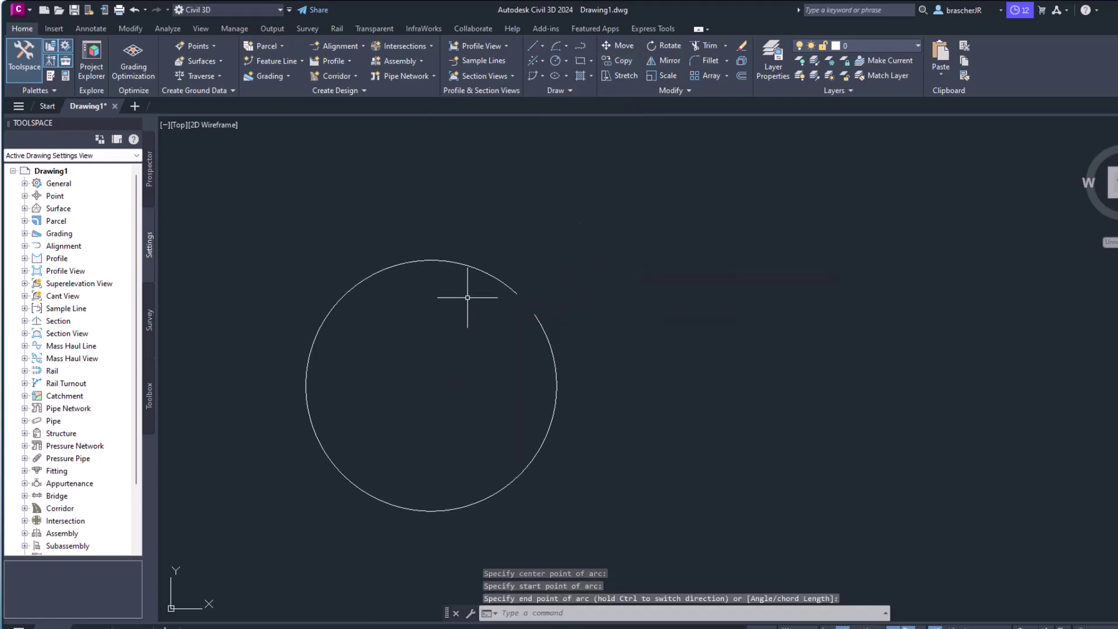
key(ctrl+z)
click(565, 46)
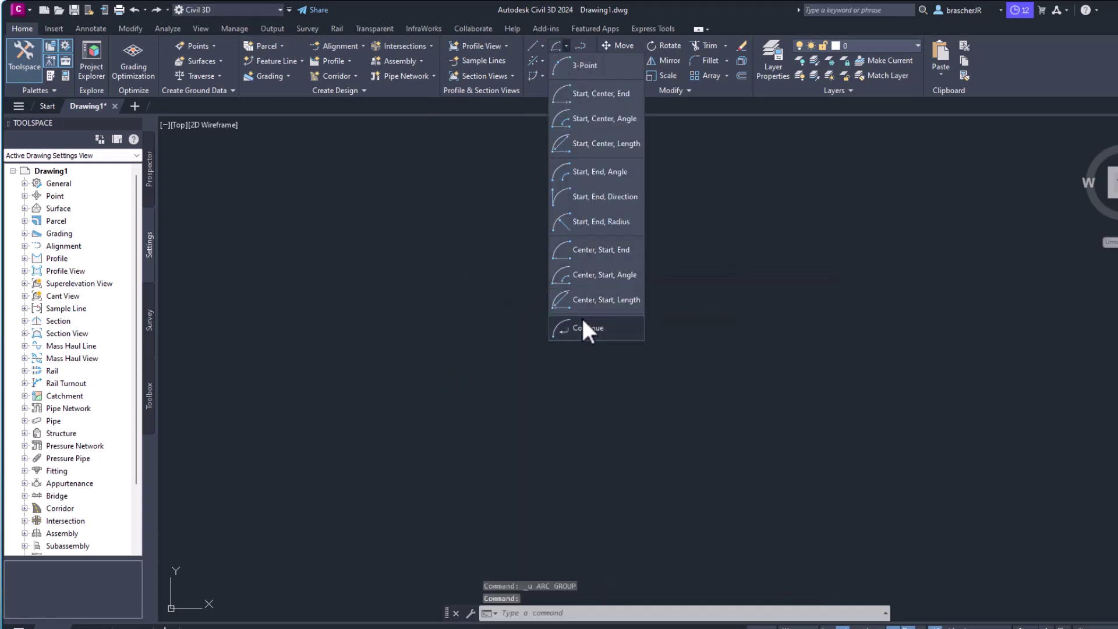
click(581, 46)
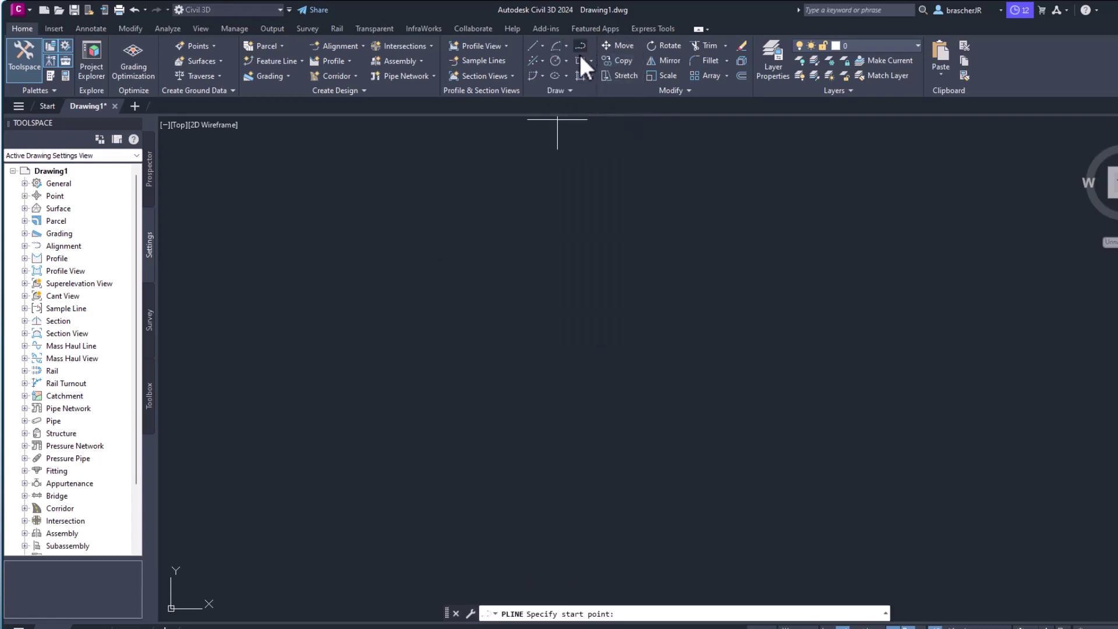
click(357, 295)
click(606, 281)
click(620, 345)
click(579, 398)
click(518, 425)
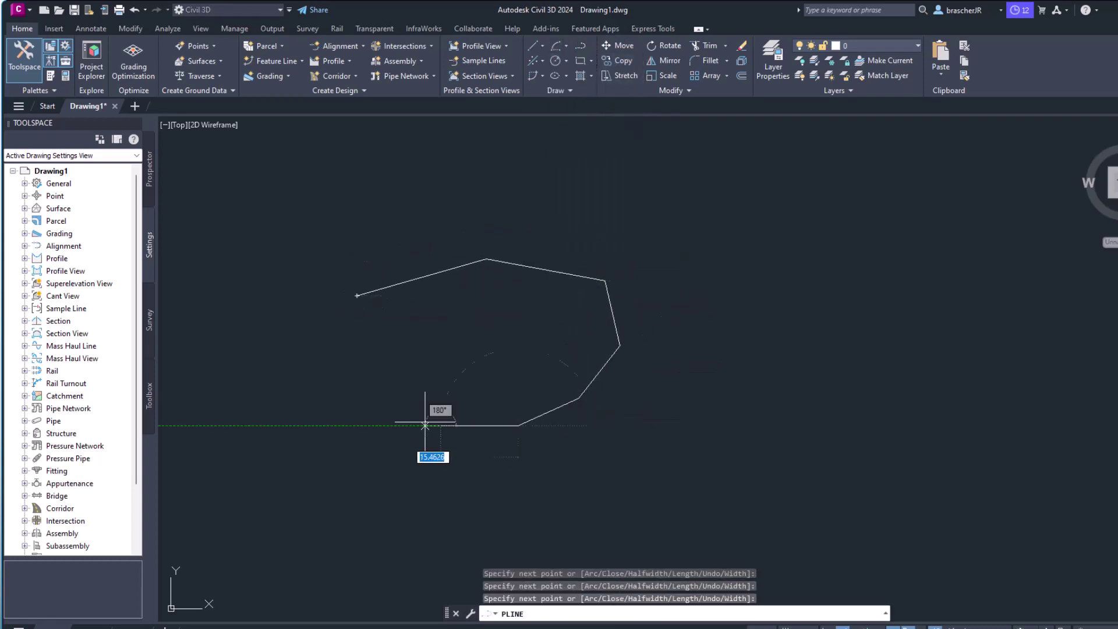
click(441, 425)
click(398, 413)
click(318, 377)
click(312, 328)
click(338, 308)
click(474, 308)
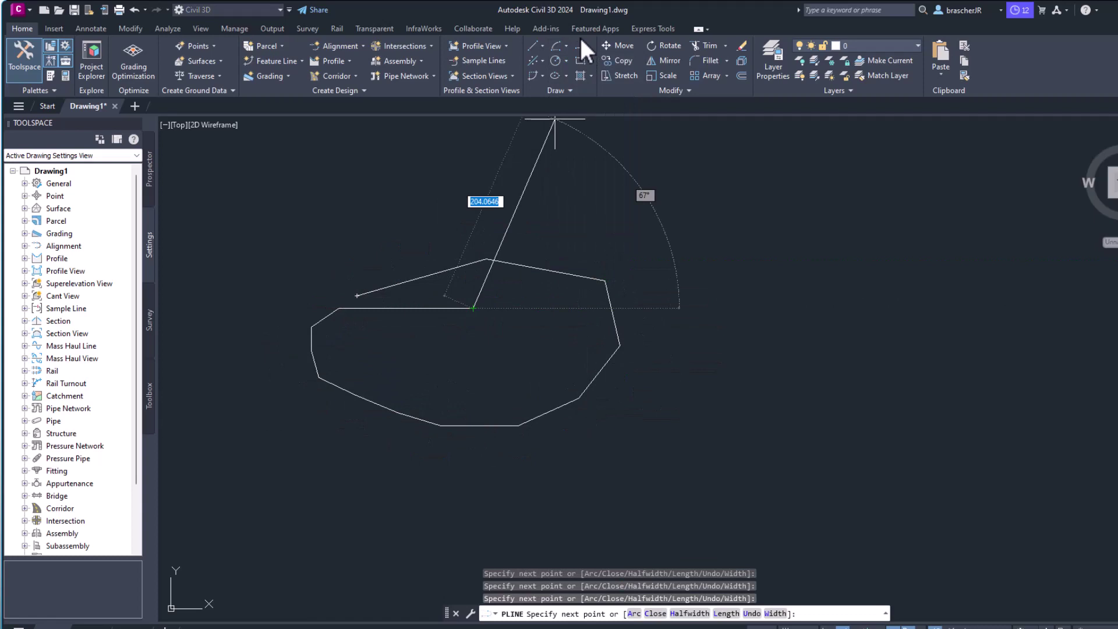
click(604, 127)
key(ctrl+z)
click(603, 164)
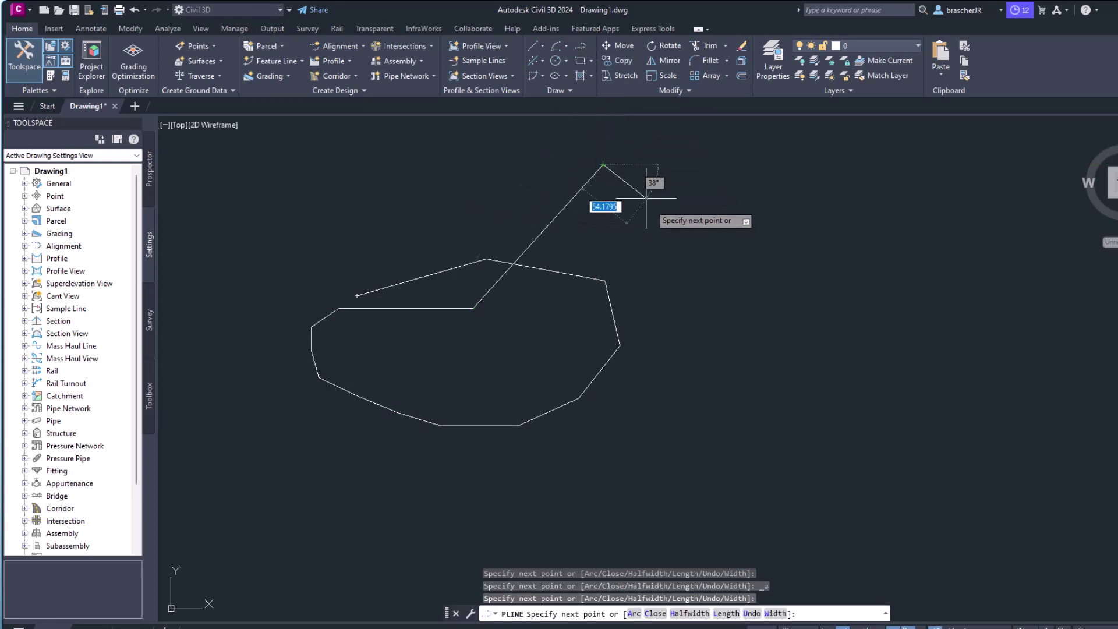
key(Escape)
key(ctrl+z)
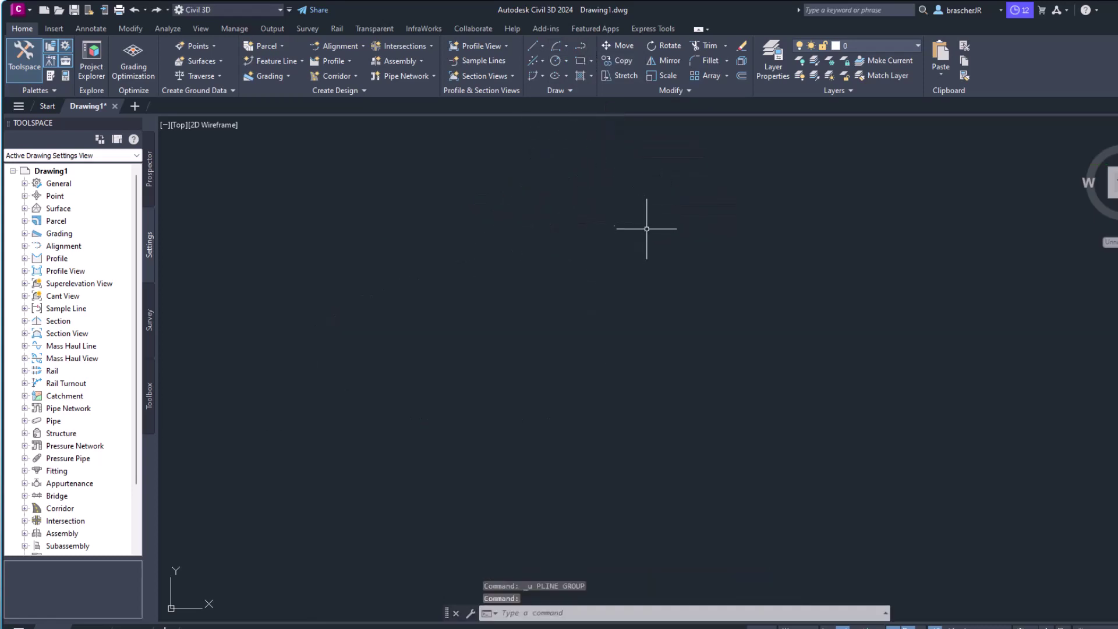
Step: Show the Best Fit options for creating a line, arc or parabola
click(540, 61)
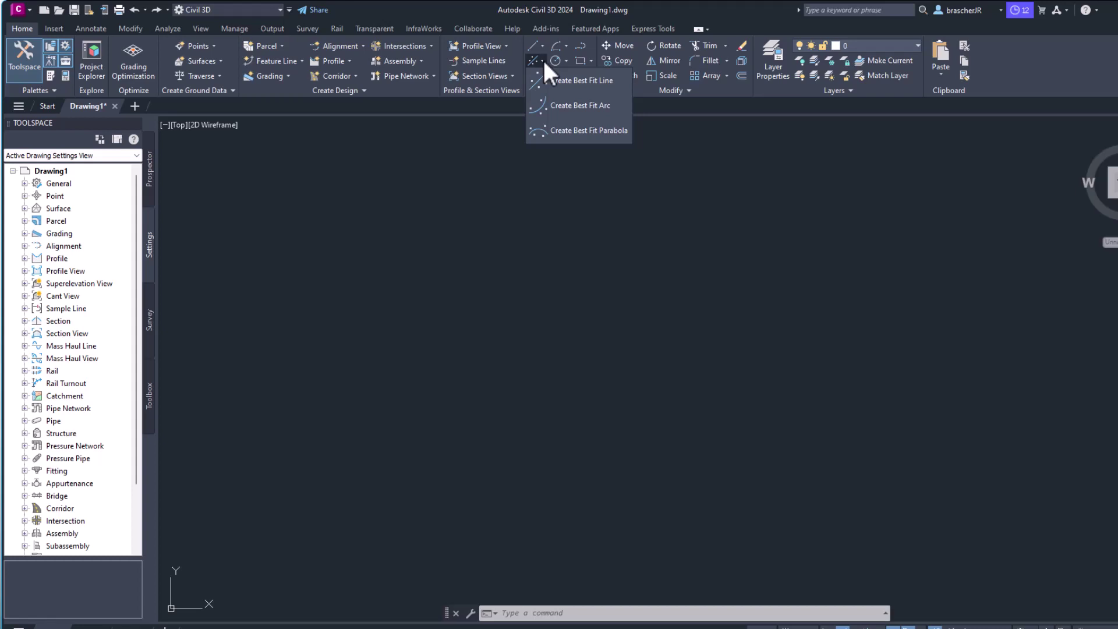
Step: Draw a Center, Radius circle of radius 30, then delete it
click(565, 60)
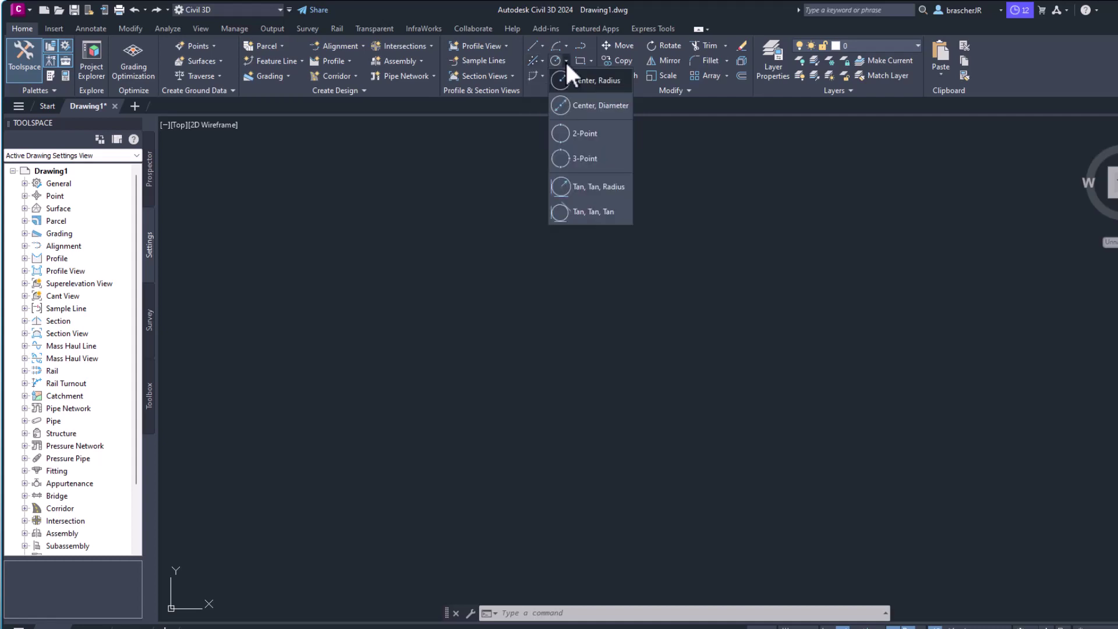
click(593, 107)
click(580, 288)
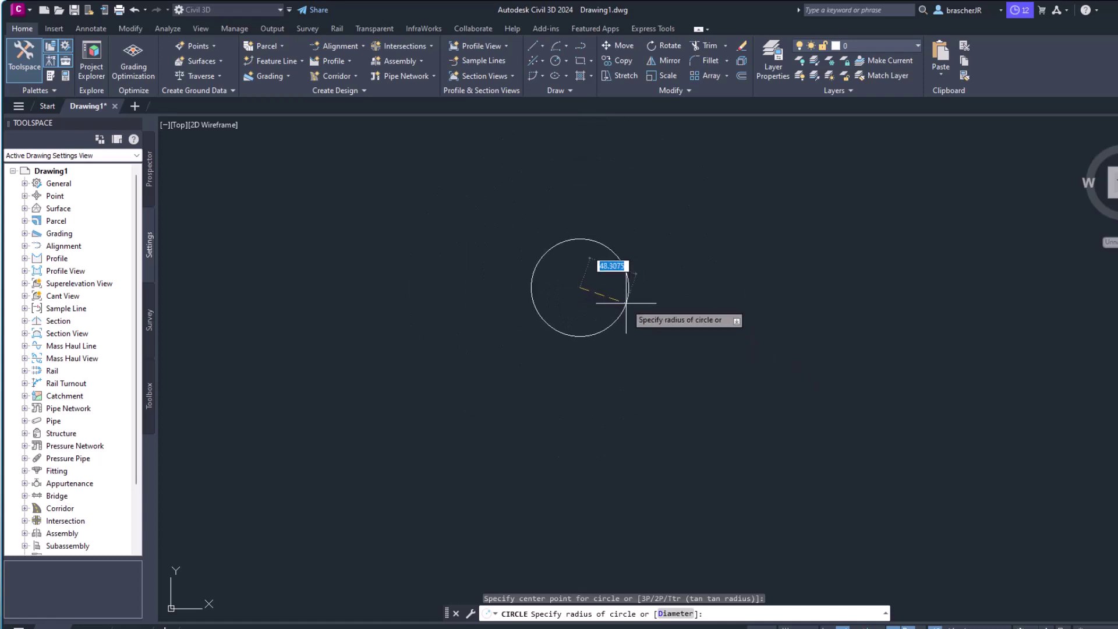
key(Return)
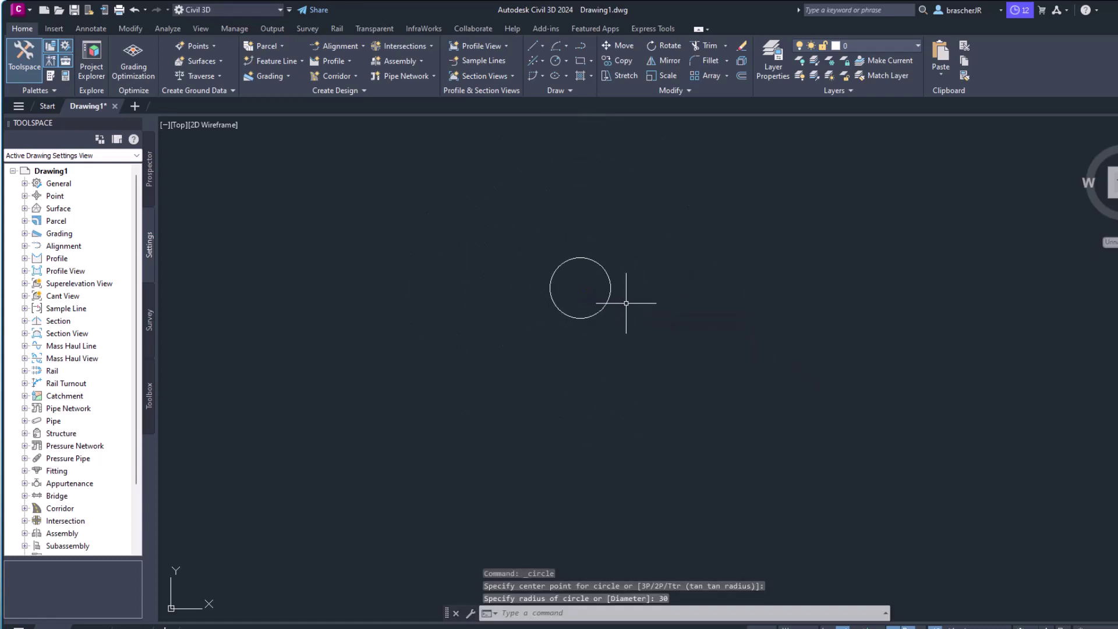
click(604, 309)
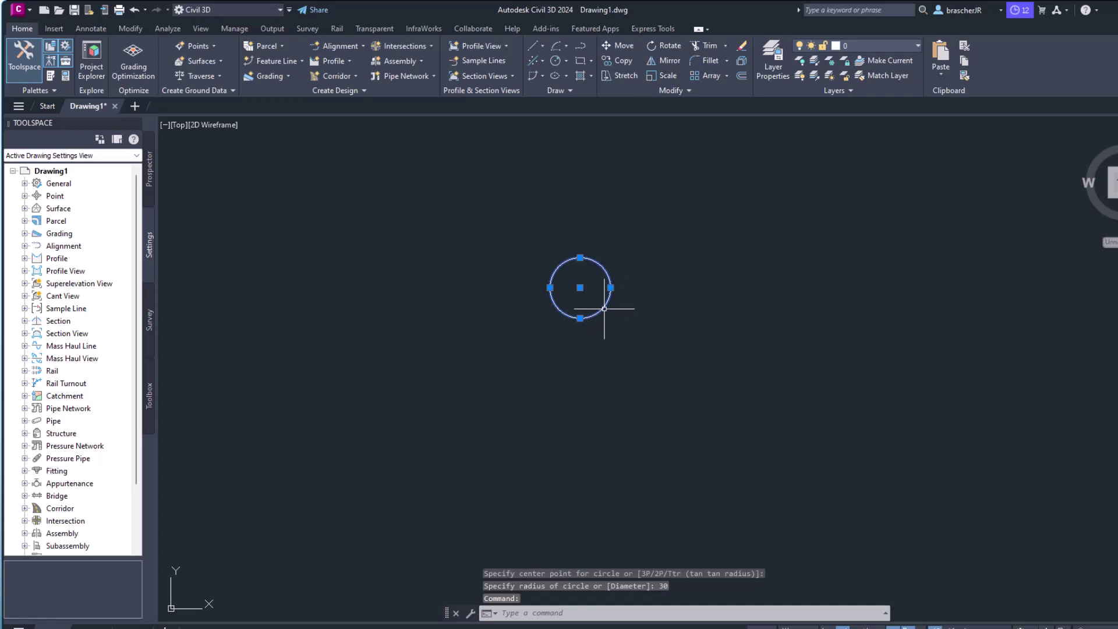
key(Delete)
Step: Draw another Center, Radius circle with radius 30 typed in, then delete it
click(565, 56)
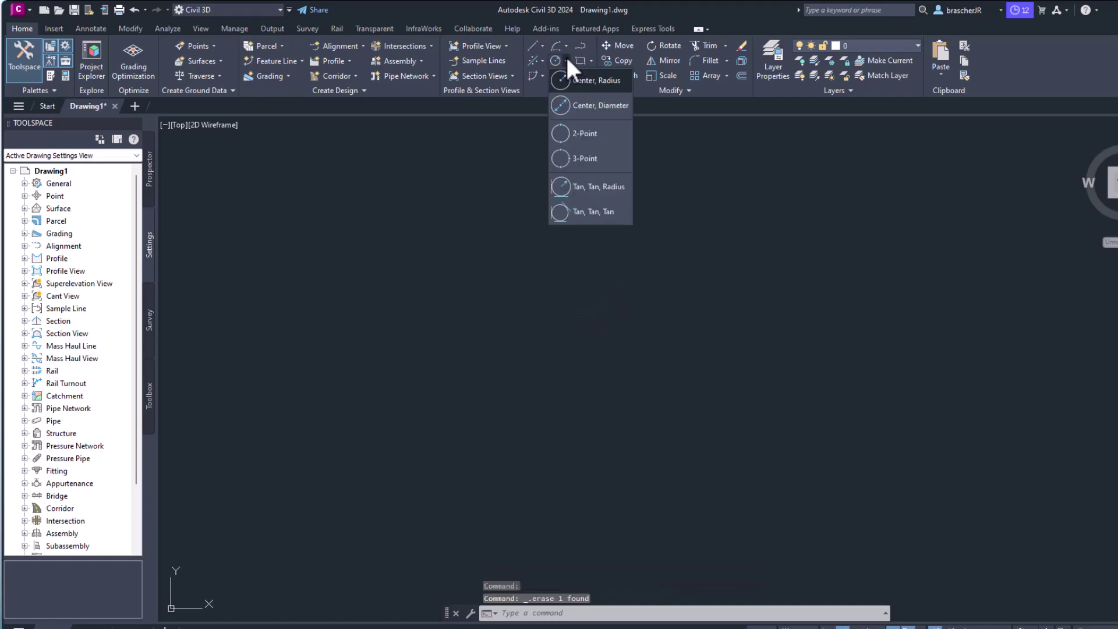
click(575, 104)
click(545, 260)
text(30)
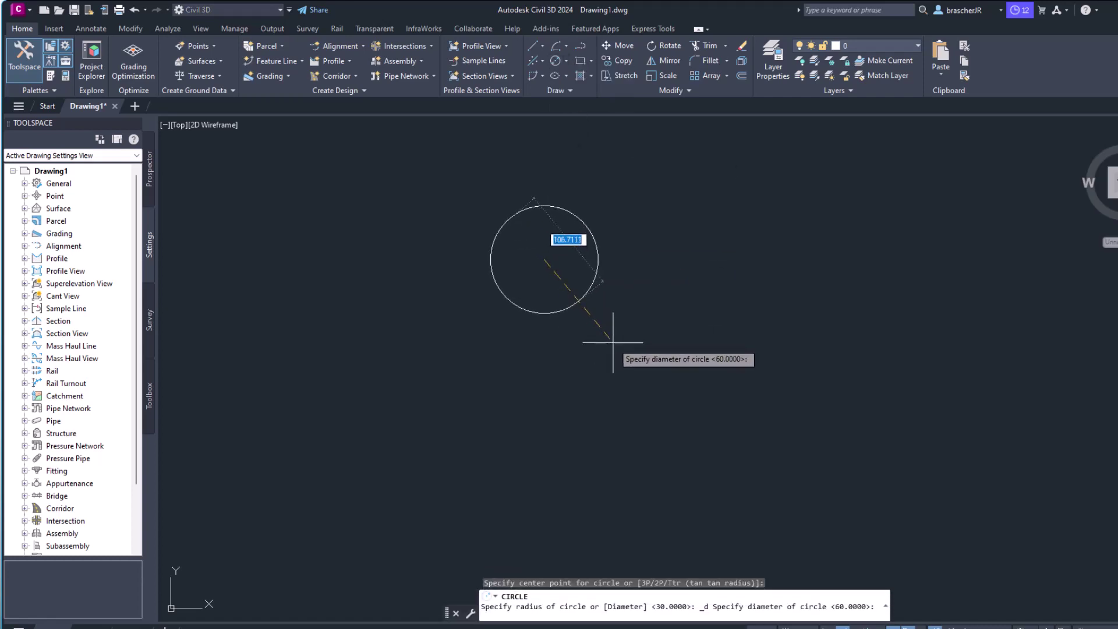
key(Return)
click(591, 238)
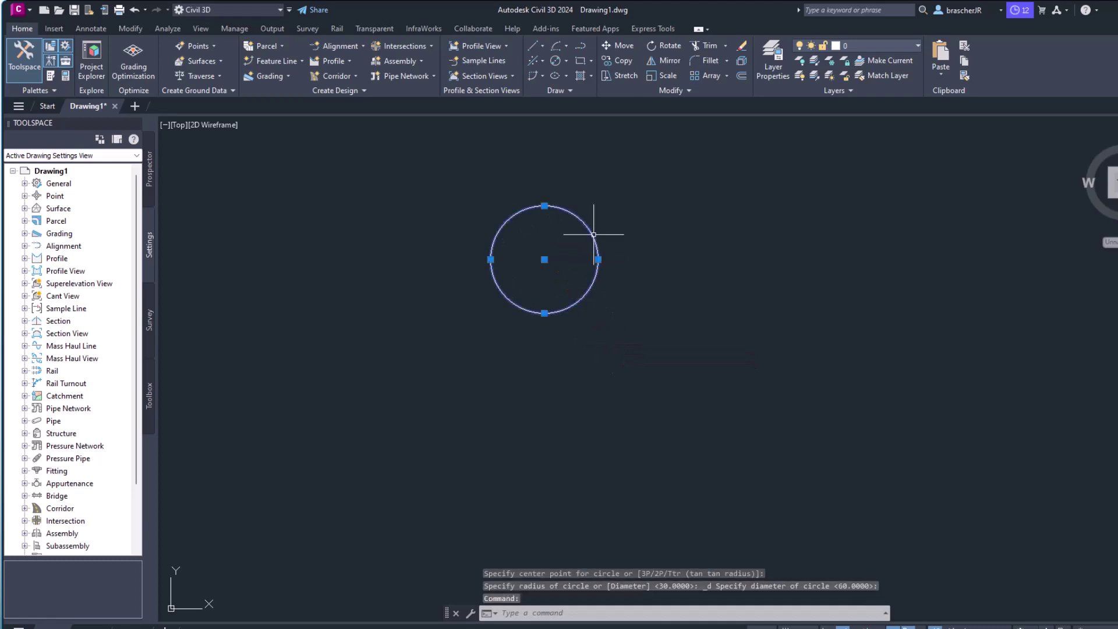
key(Delete)
Step: Draw a circle with a picked radius, then select and delete it
click(566, 60)
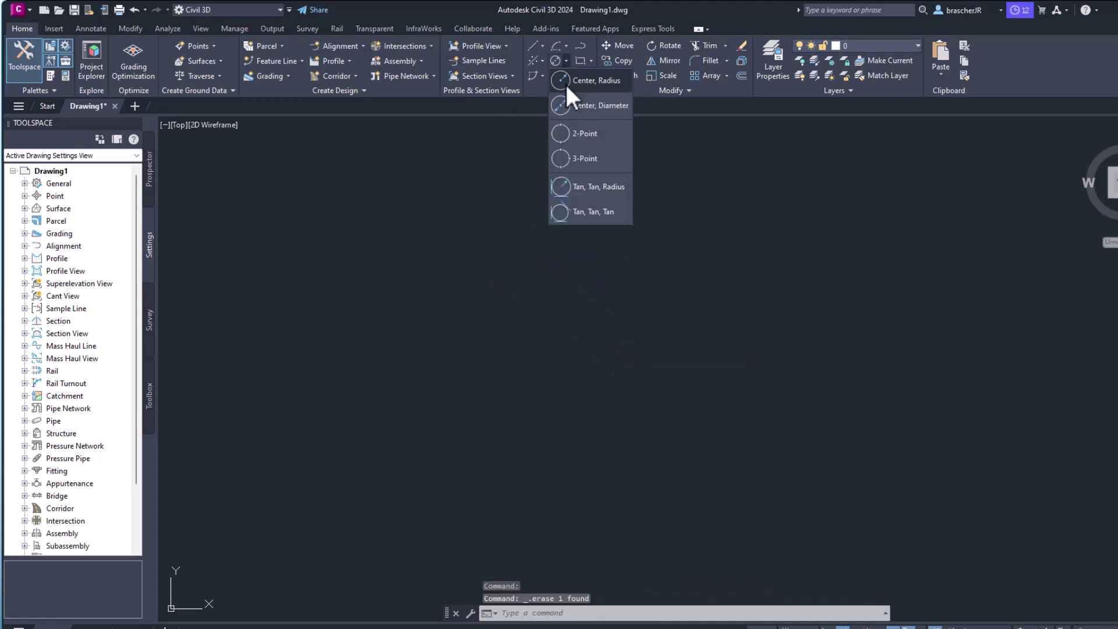
click(565, 82)
click(522, 242)
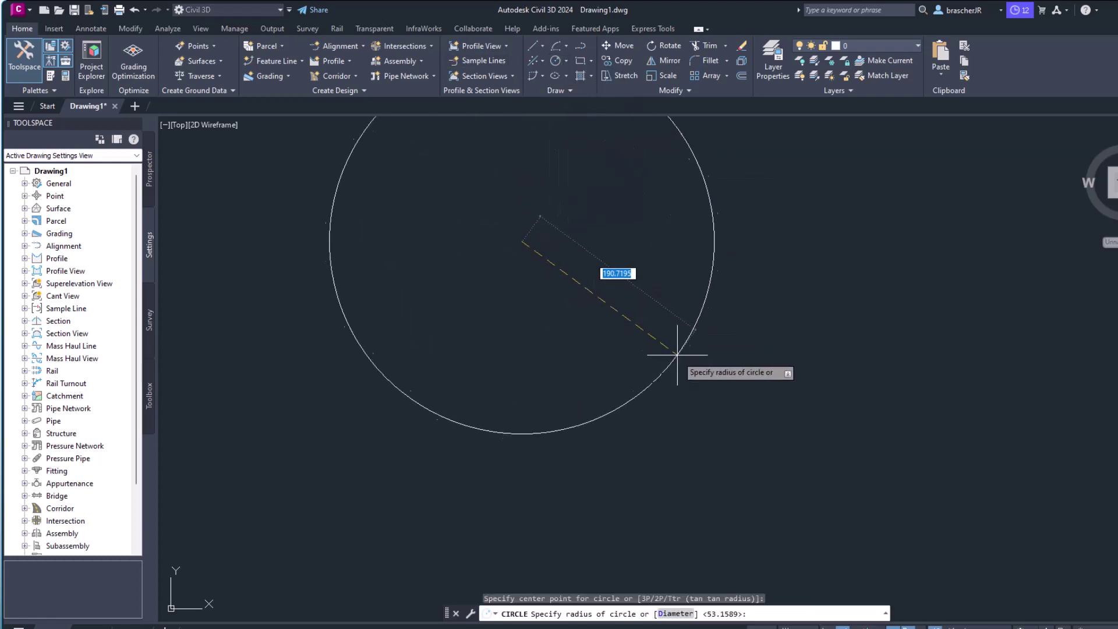
click(542, 271)
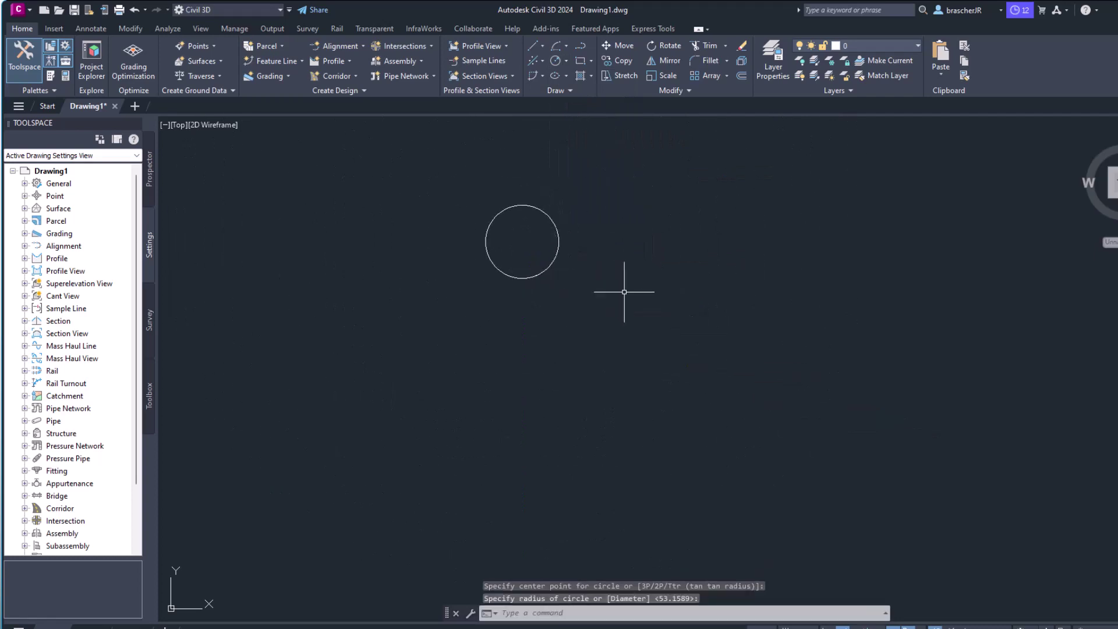
click(564, 259)
click(557, 249)
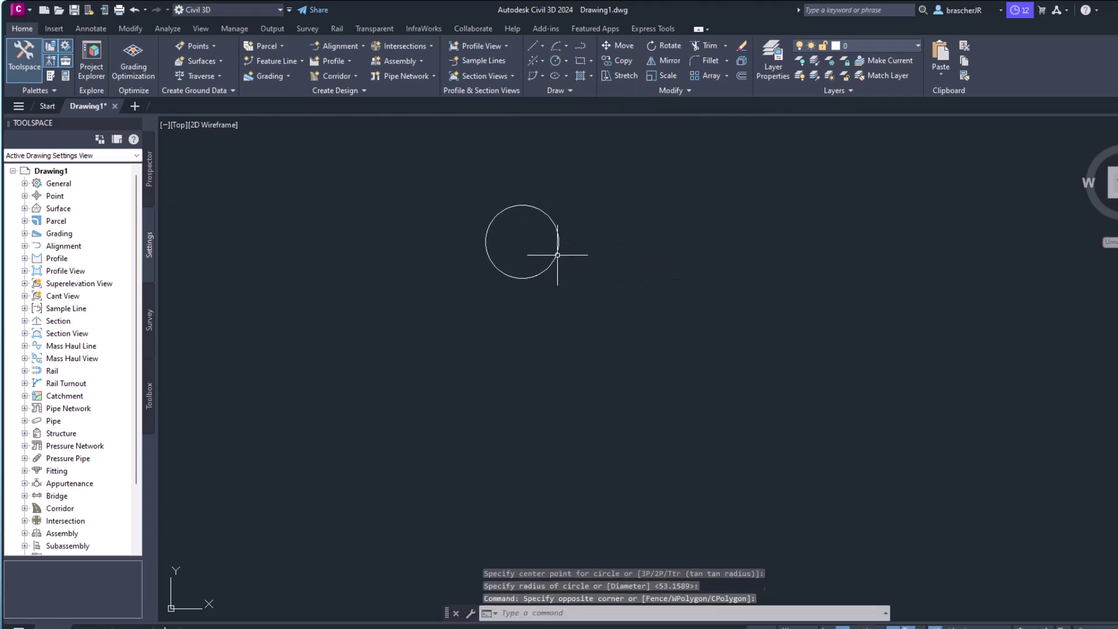
click(557, 231)
key(Delete)
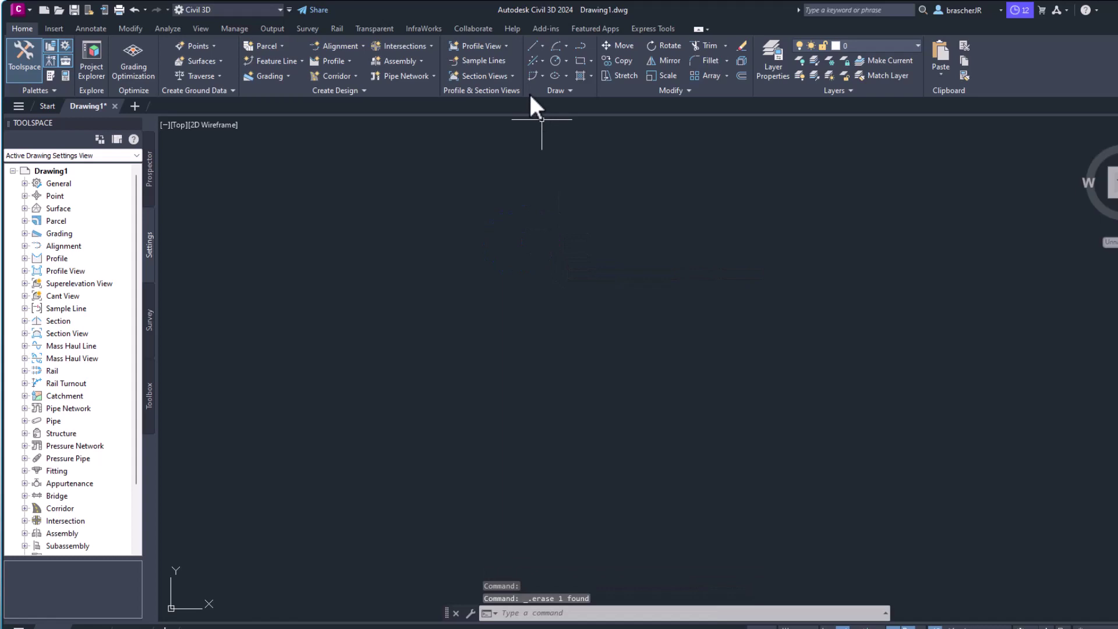
Step: Draw a Center, Diameter circle with diameter 85, then delete it
click(556, 61)
click(566, 61)
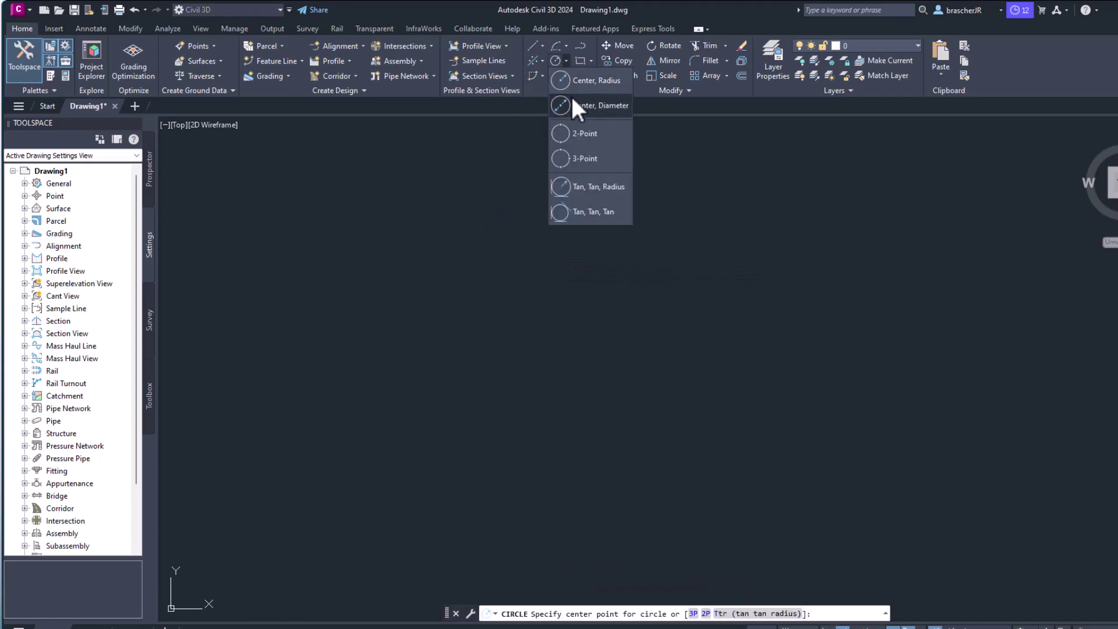
click(571, 103)
click(545, 259)
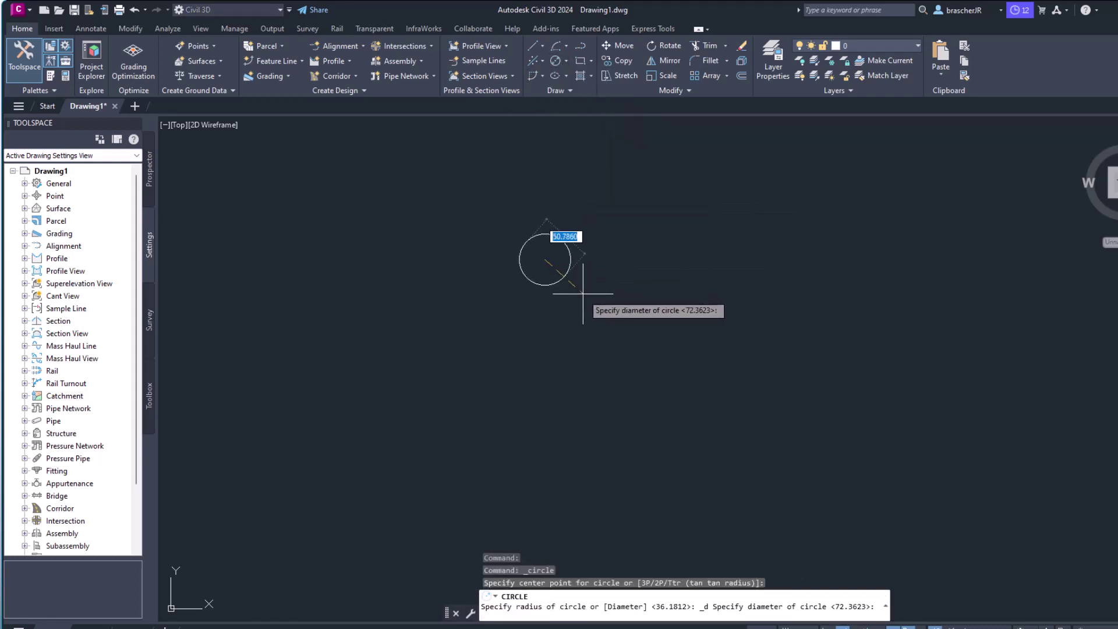
text(85)
key(Return)
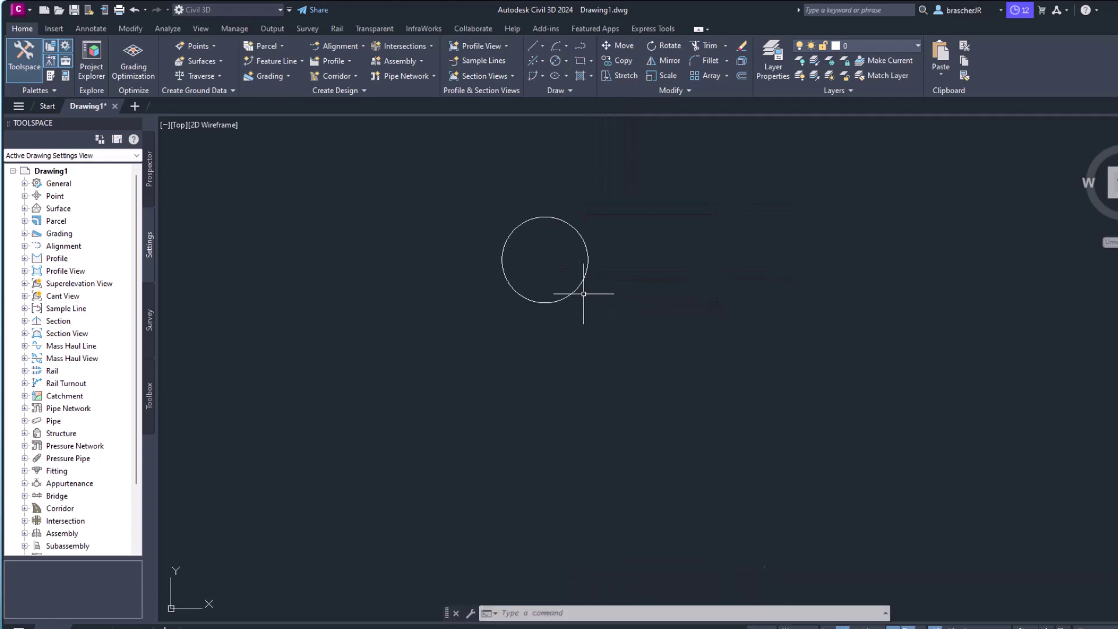
click(585, 248)
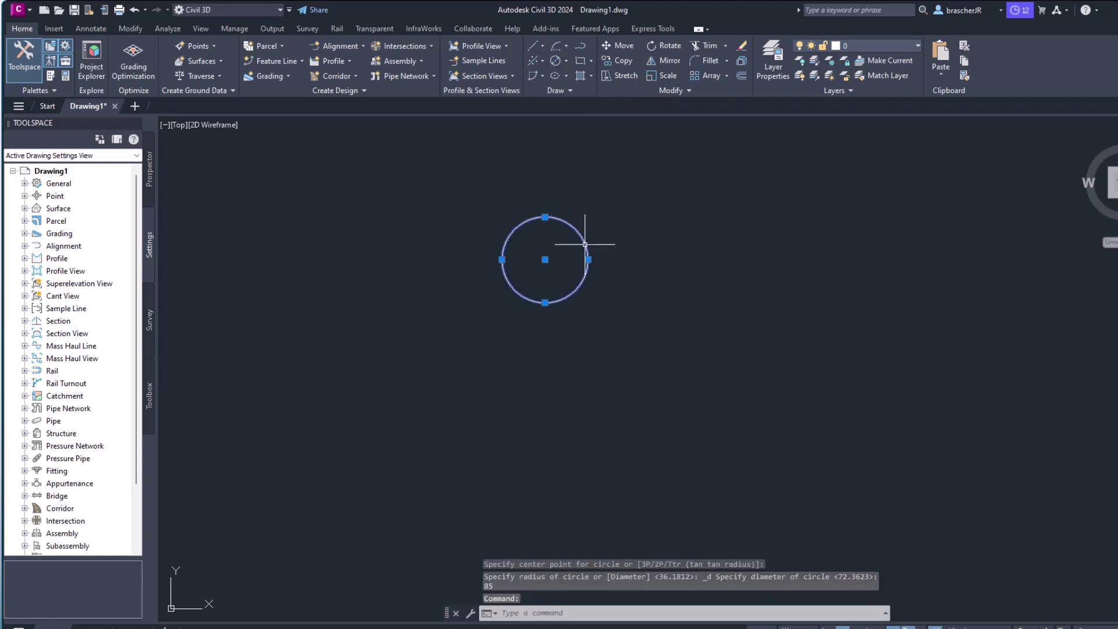
key(Delete)
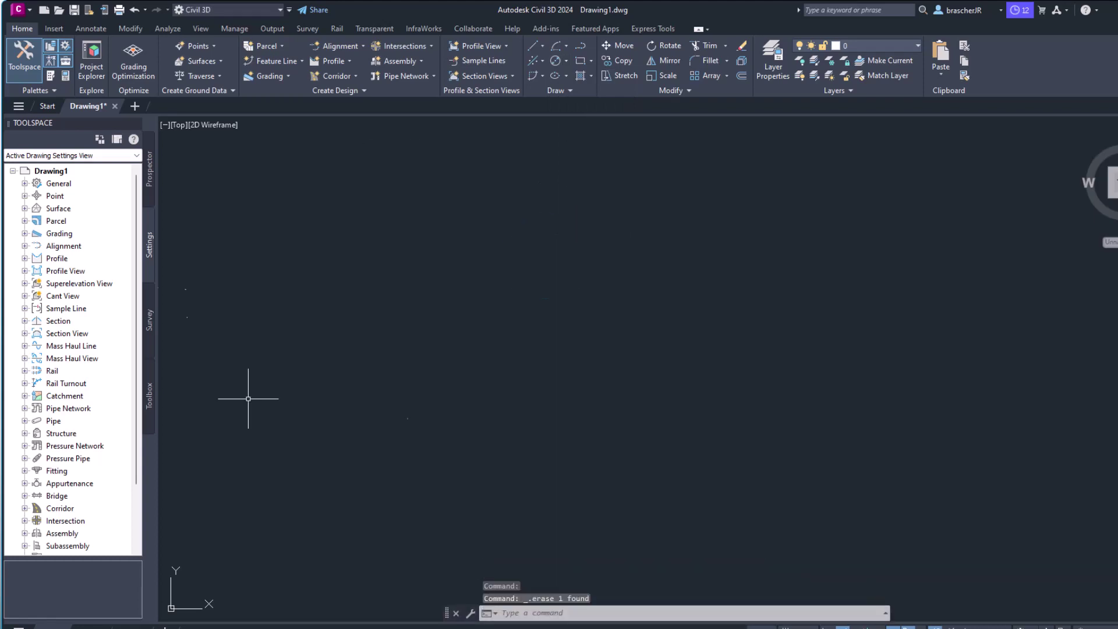
click(566, 61)
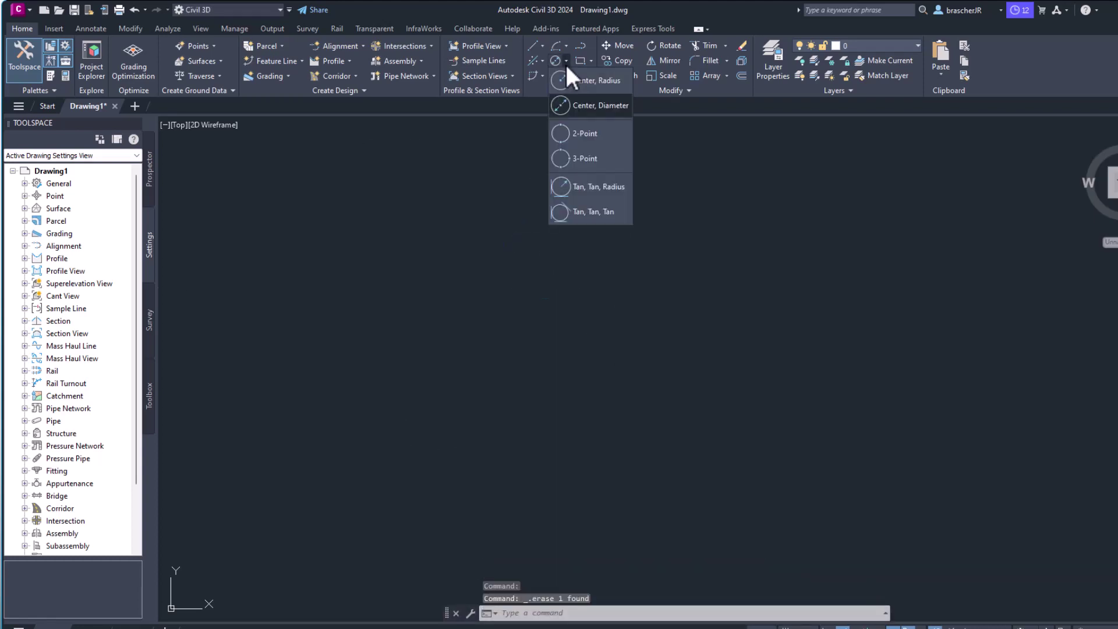
click(595, 157)
click(543, 282)
click(501, 361)
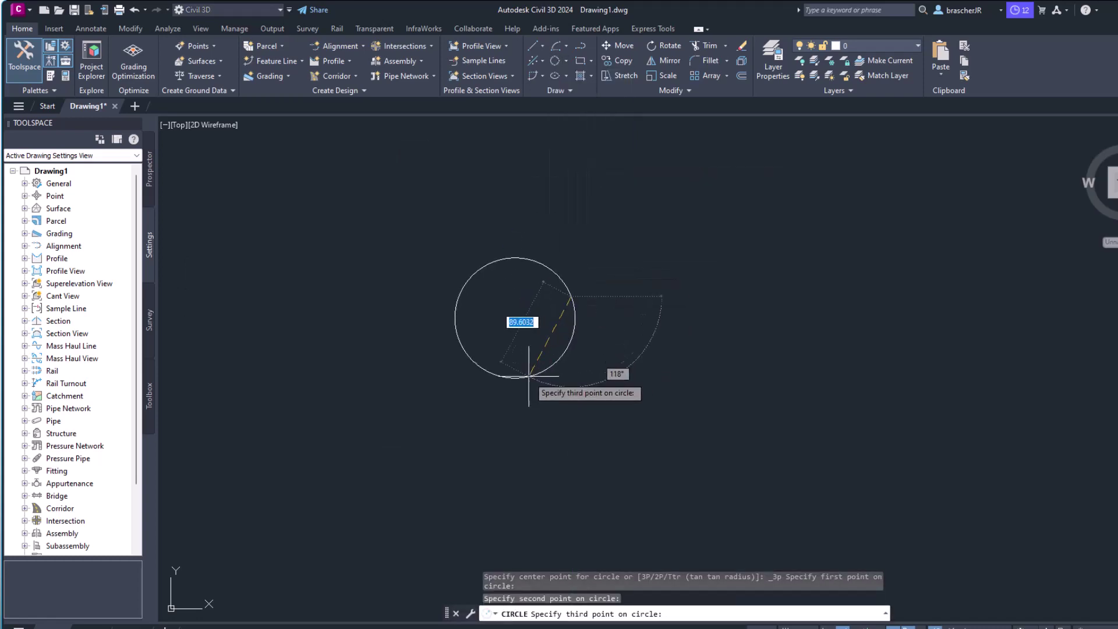
click(502, 384)
key(ctrl+z)
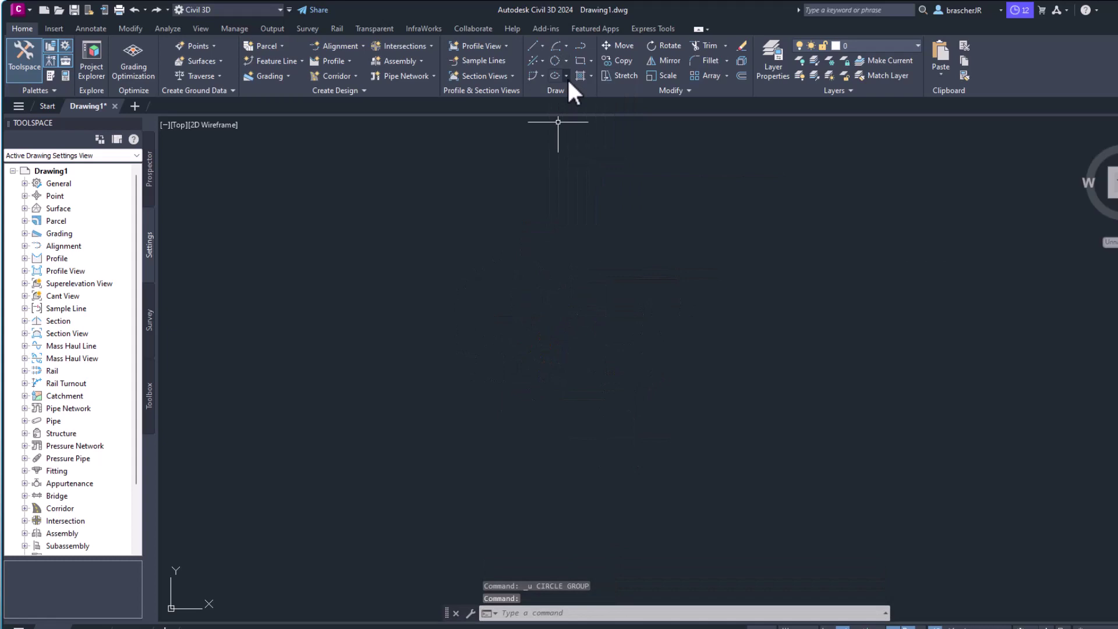
click(567, 62)
click(588, 184)
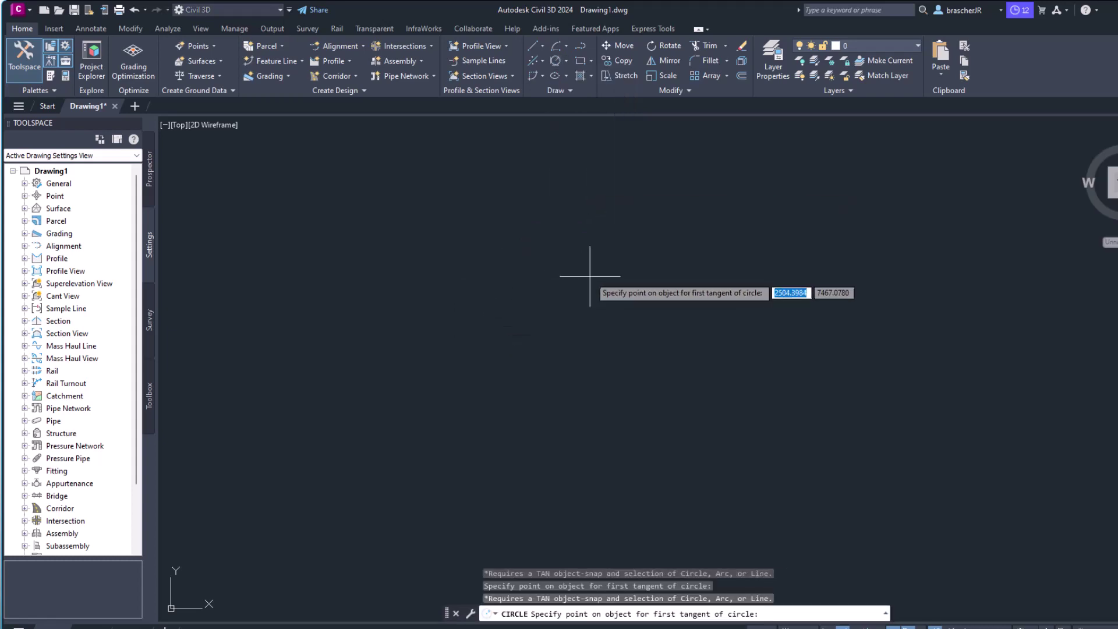
click(511, 334)
key(Escape)
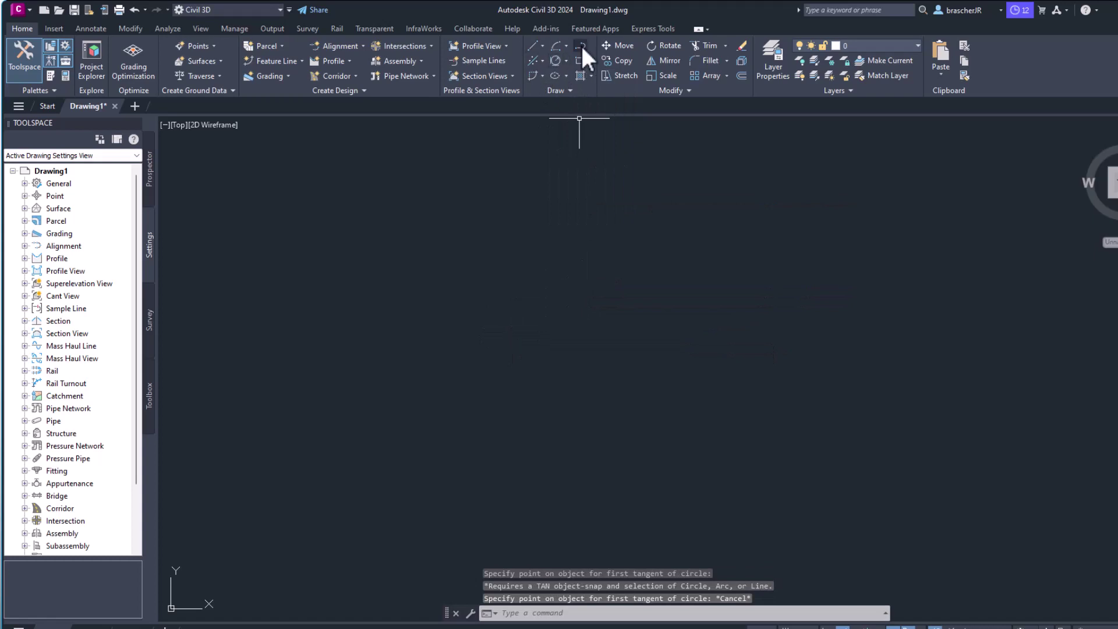
Step: Draw a rectangle from two picked corners, then undo it
click(590, 60)
click(594, 81)
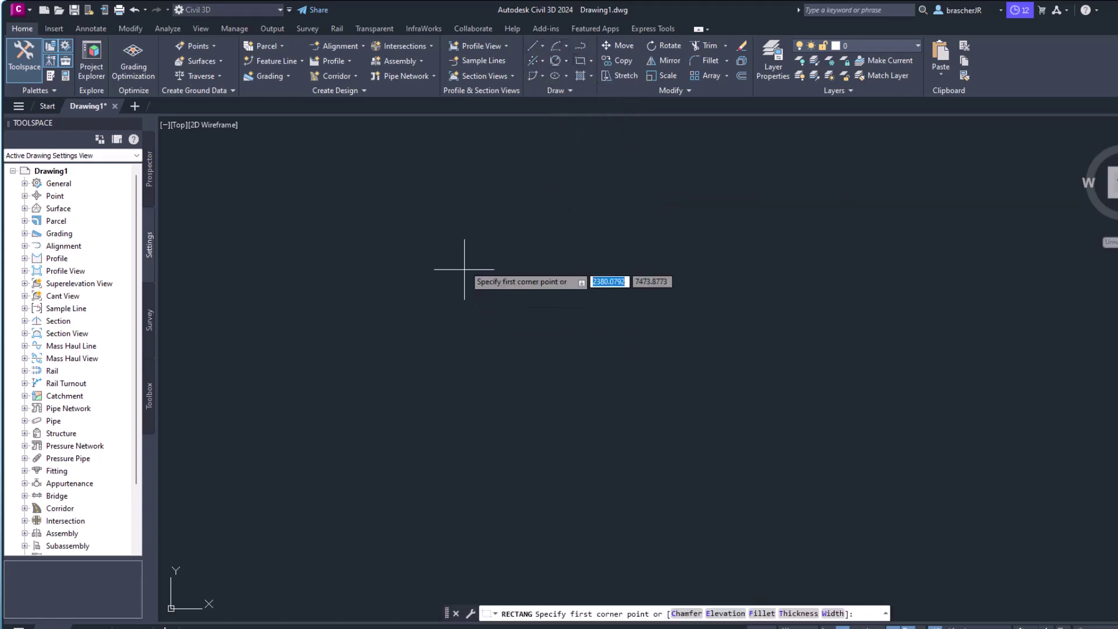
click(465, 260)
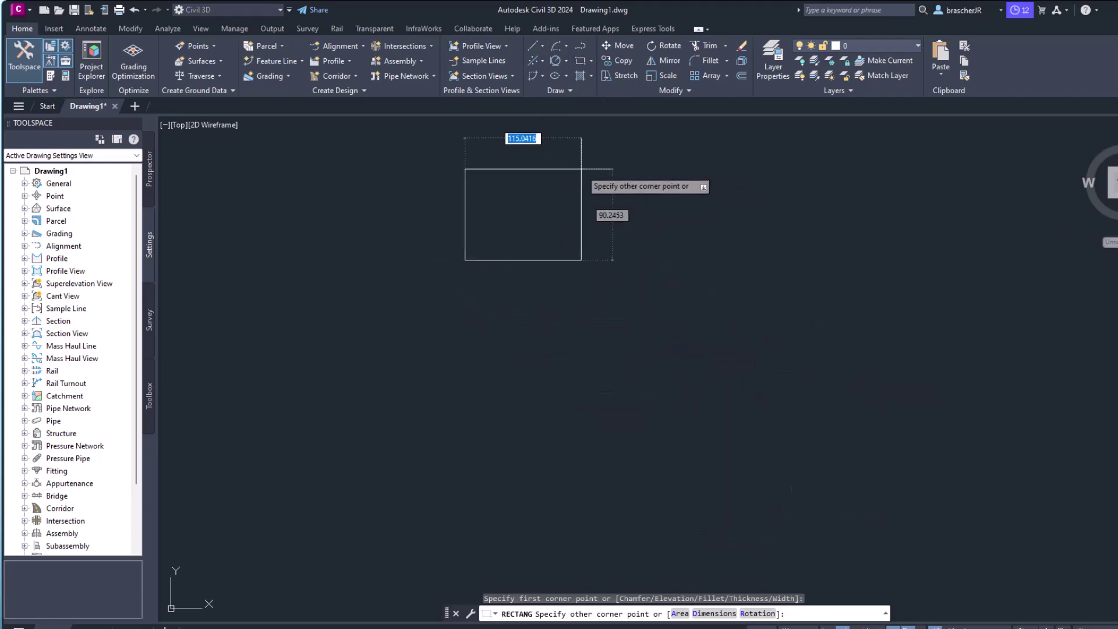
click(626, 293)
key(ctrl+z)
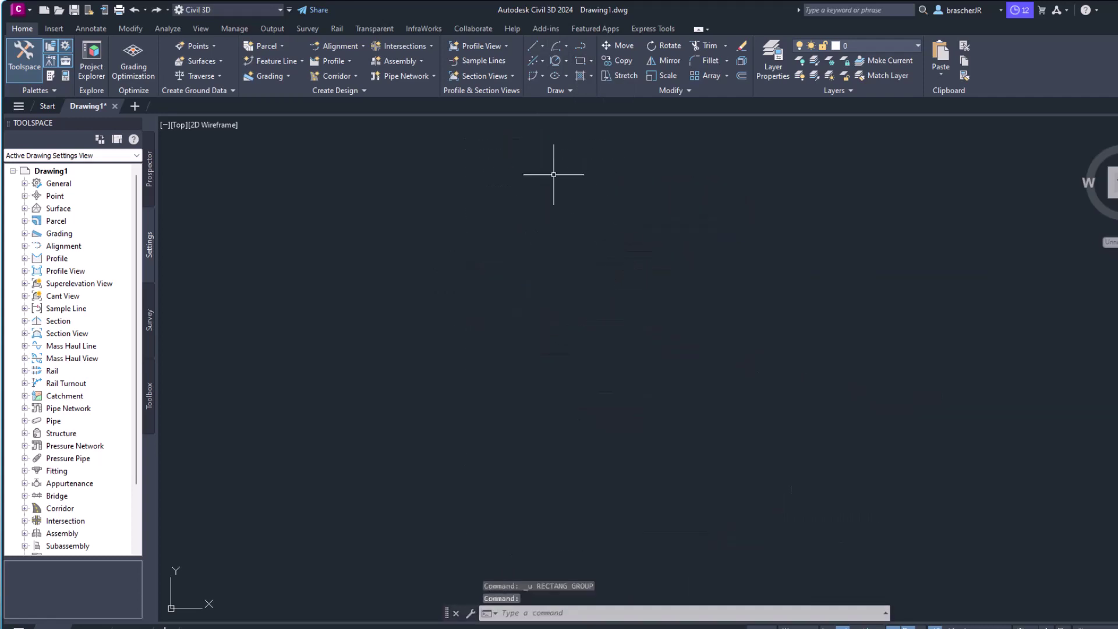
Step: Redraw the rectangle from two picked corners
click(579, 62)
click(584, 63)
click(591, 61)
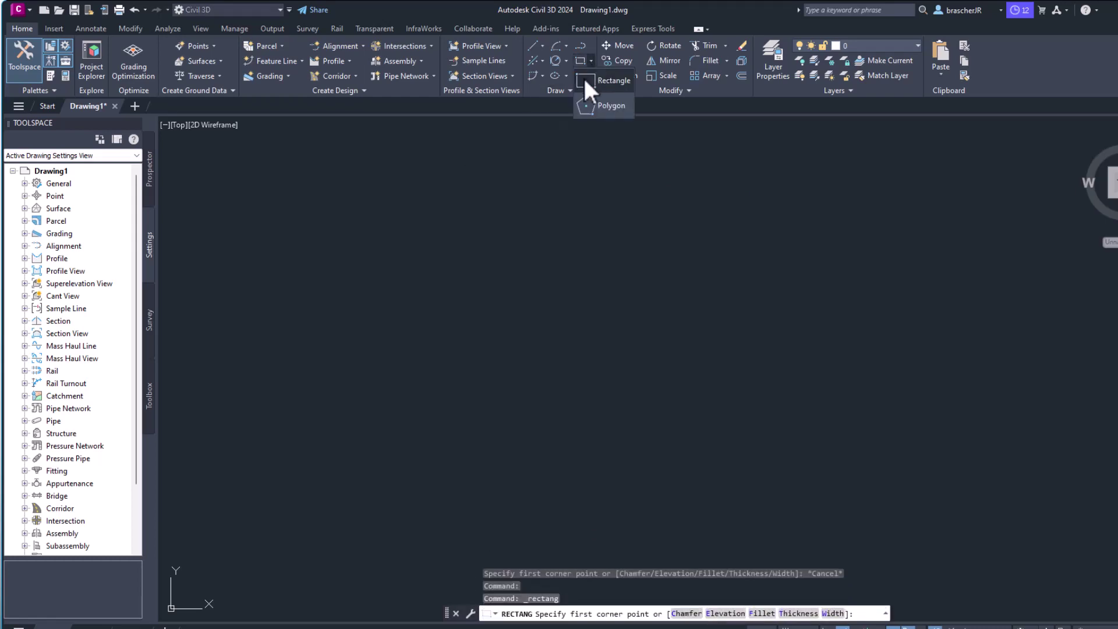
click(474, 243)
click(606, 321)
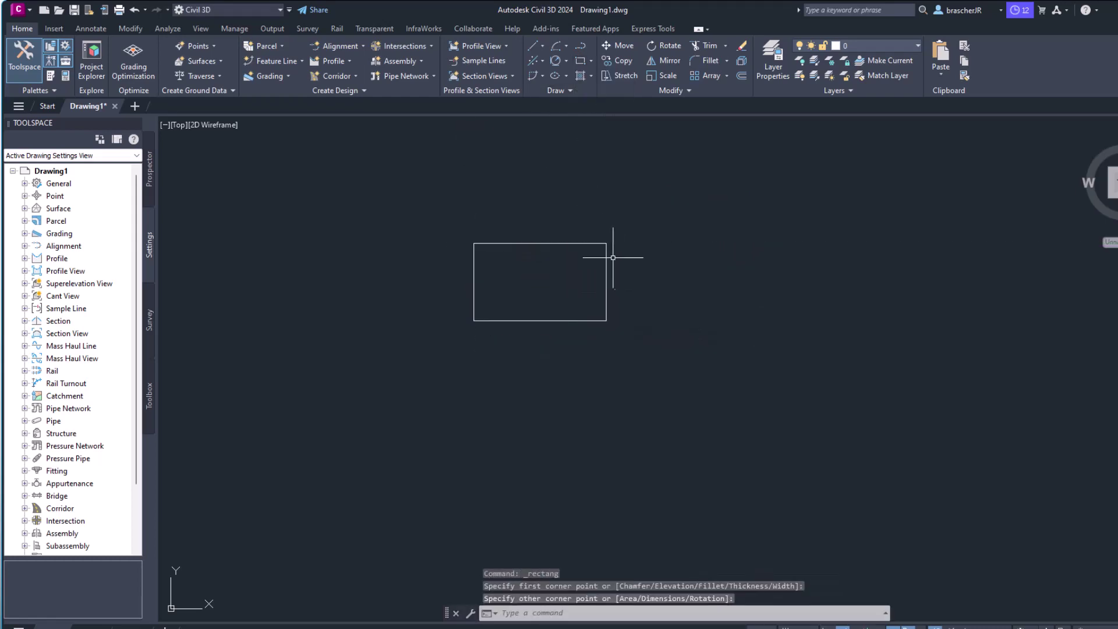
Step: Stretch the rectangle's corner and right edge grips askew, then erase it
click(594, 243)
click(606, 242)
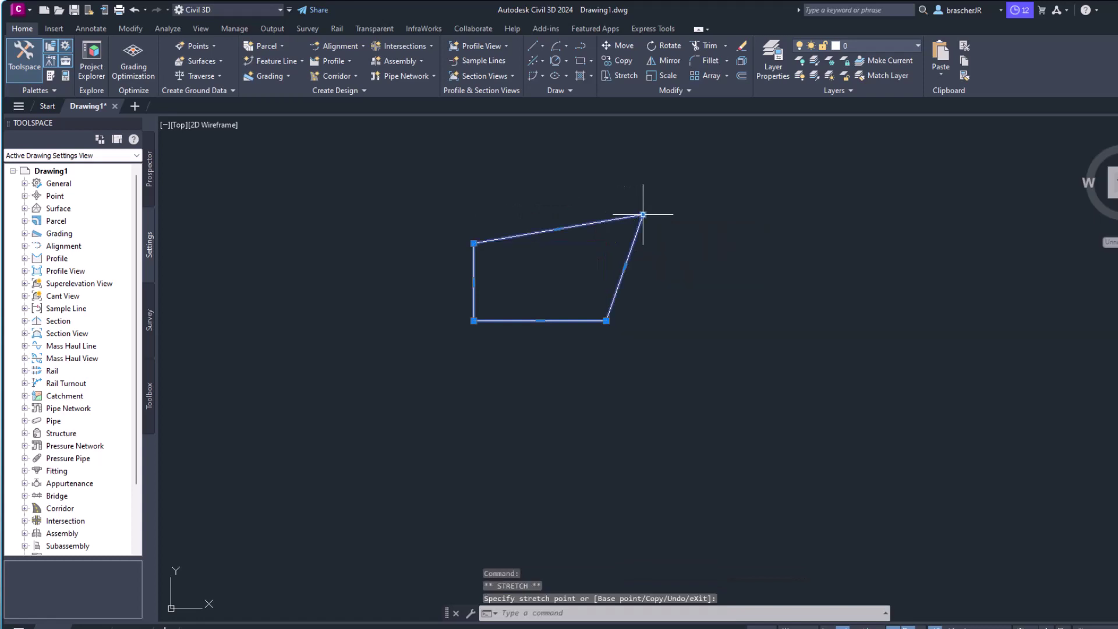
click(625, 268)
click(700, 328)
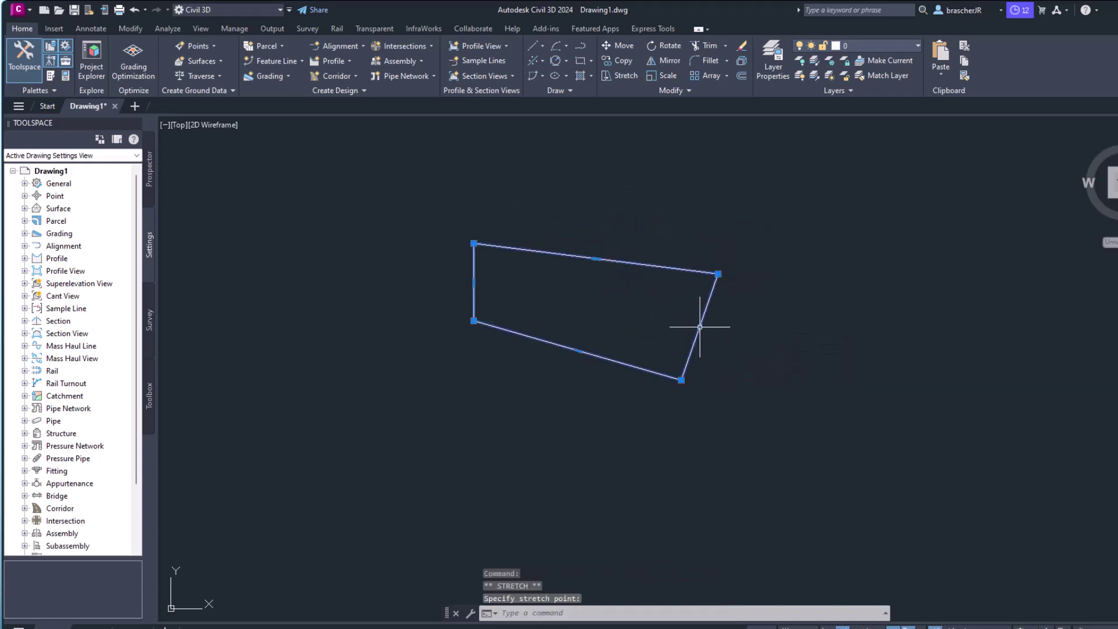
key(Escape)
click(625, 258)
key(Delete)
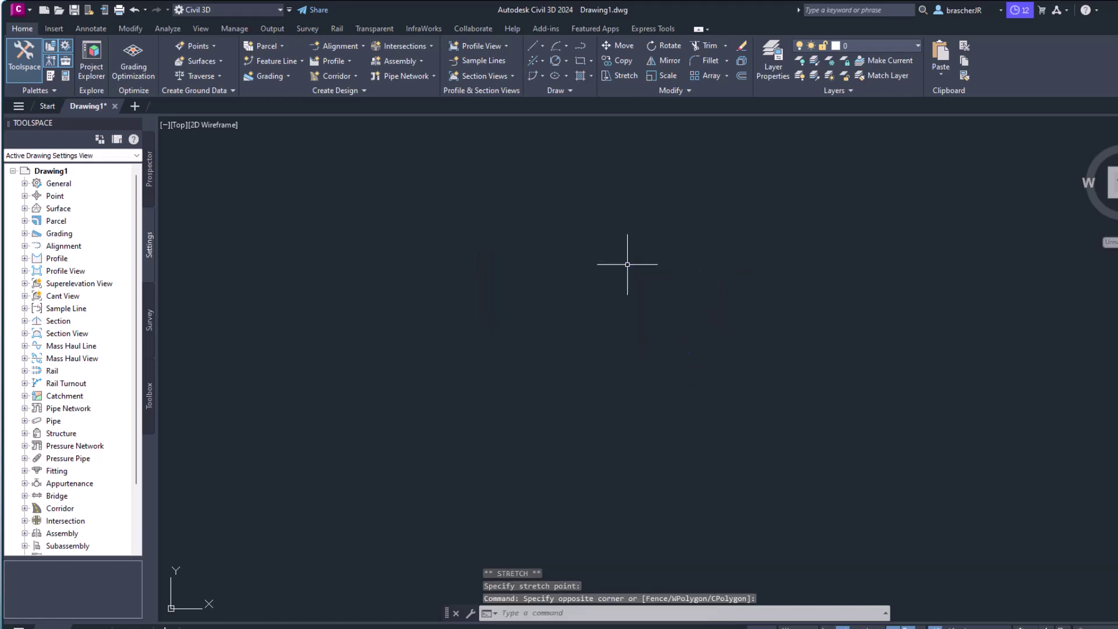
Step: Switch from the Rectangle flyout to the Polygon tool
click(583, 61)
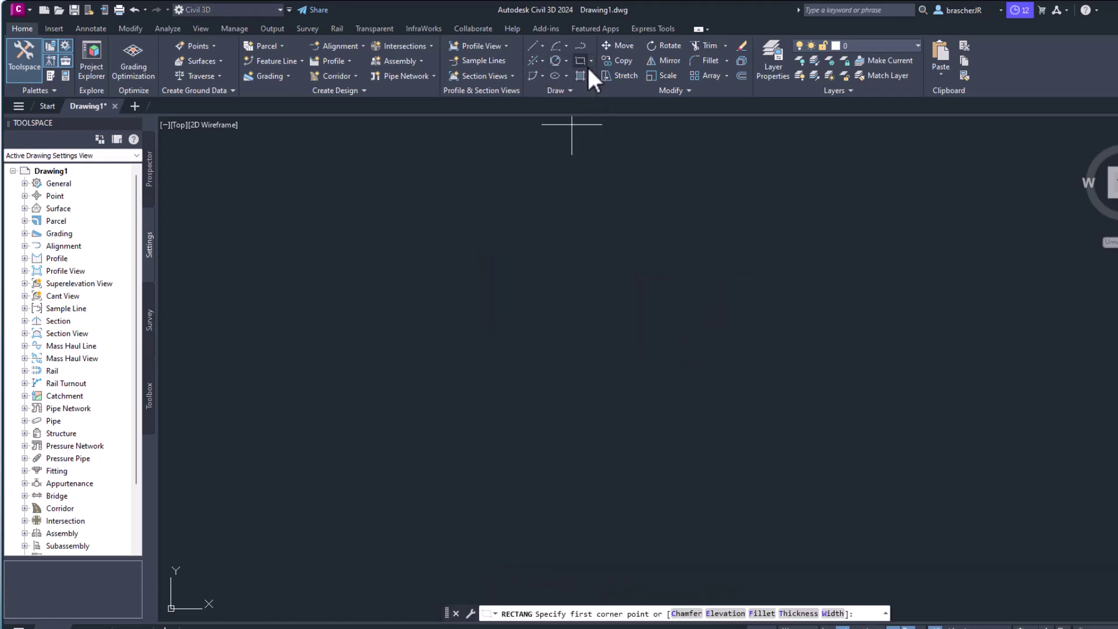
click(590, 61)
click(605, 106)
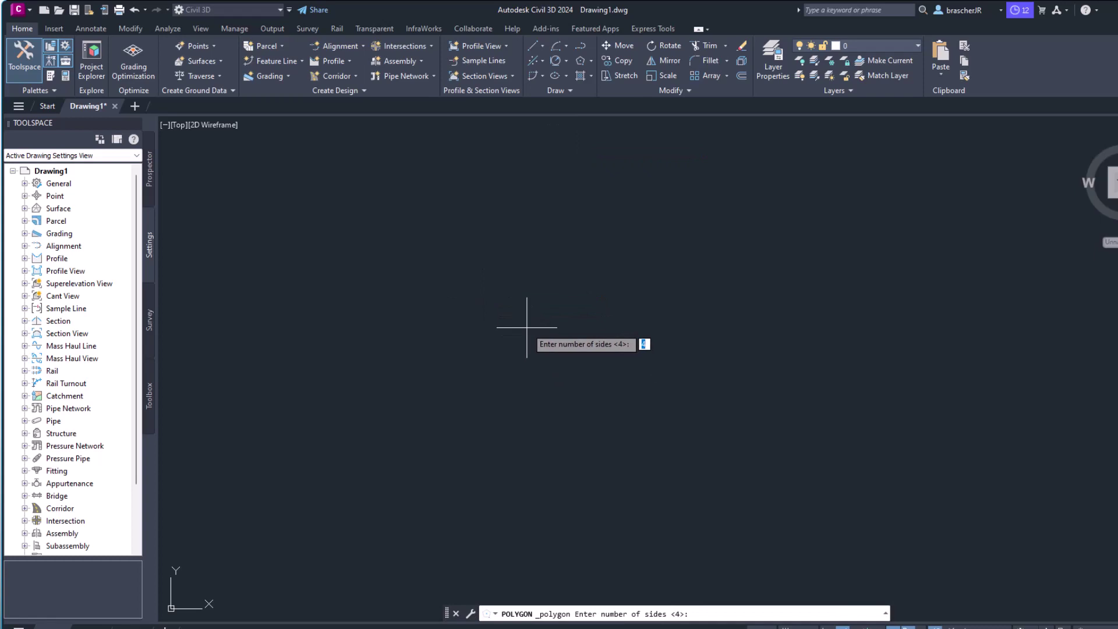
Step: Draw a 6-sided polygon inscribed in a circle, then window-select the hexagon
key(Return)
click(476, 285)
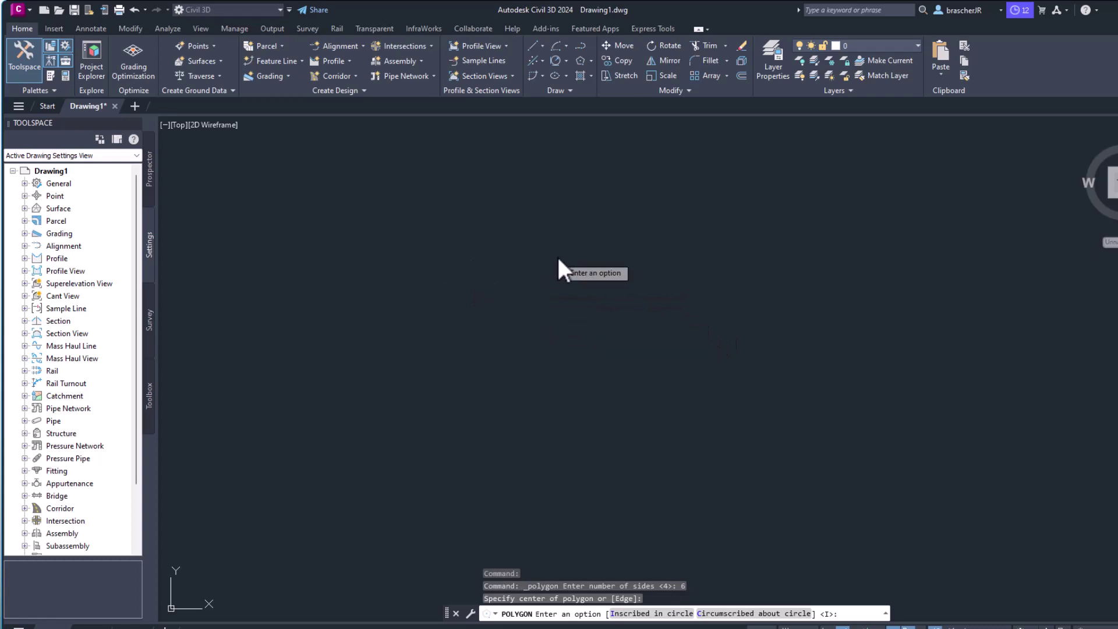
click(565, 272)
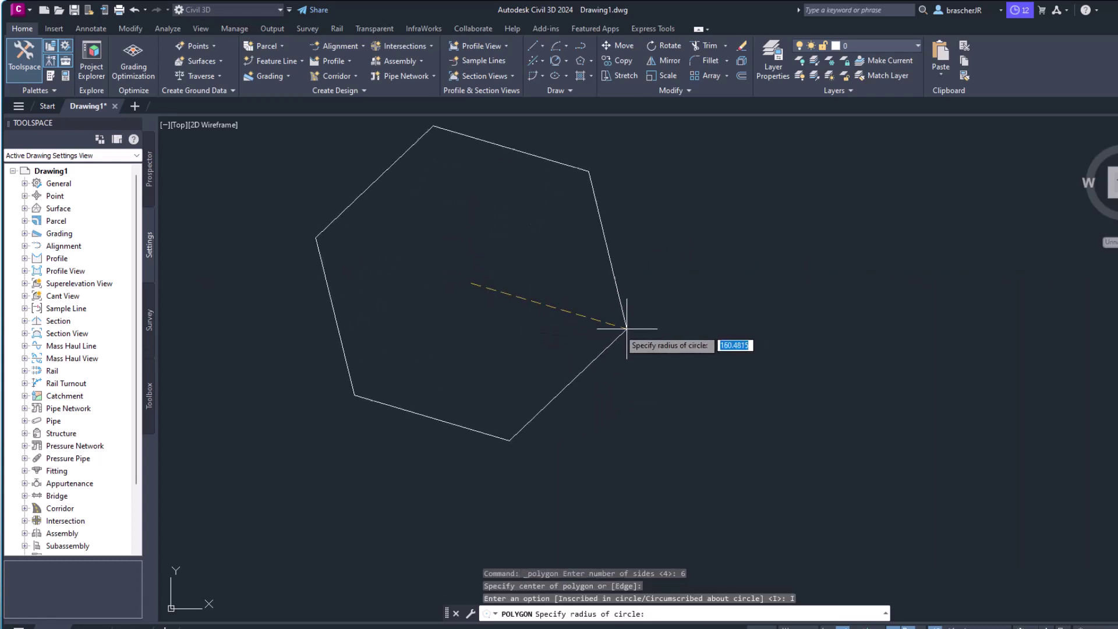
click(553, 318)
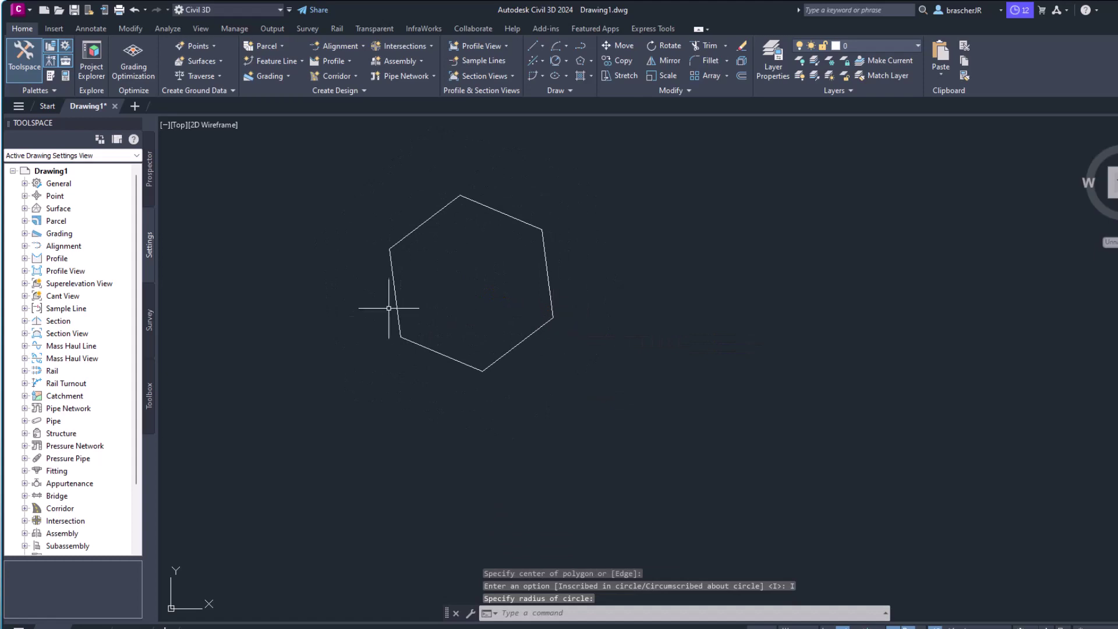
click(540, 224)
click(534, 227)
key(Delete)
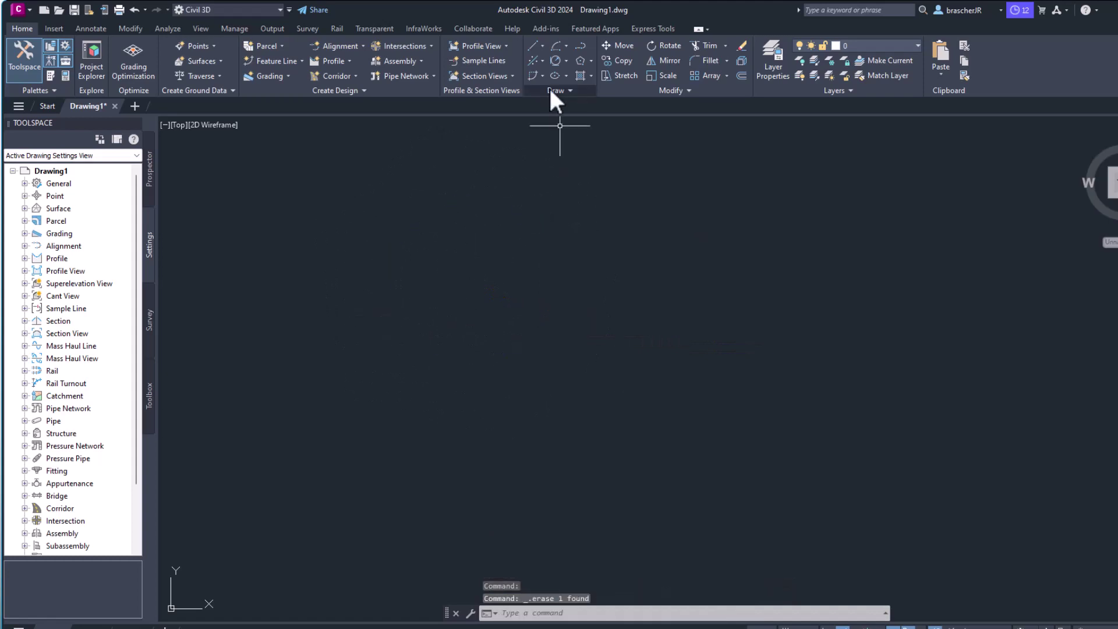
click(543, 76)
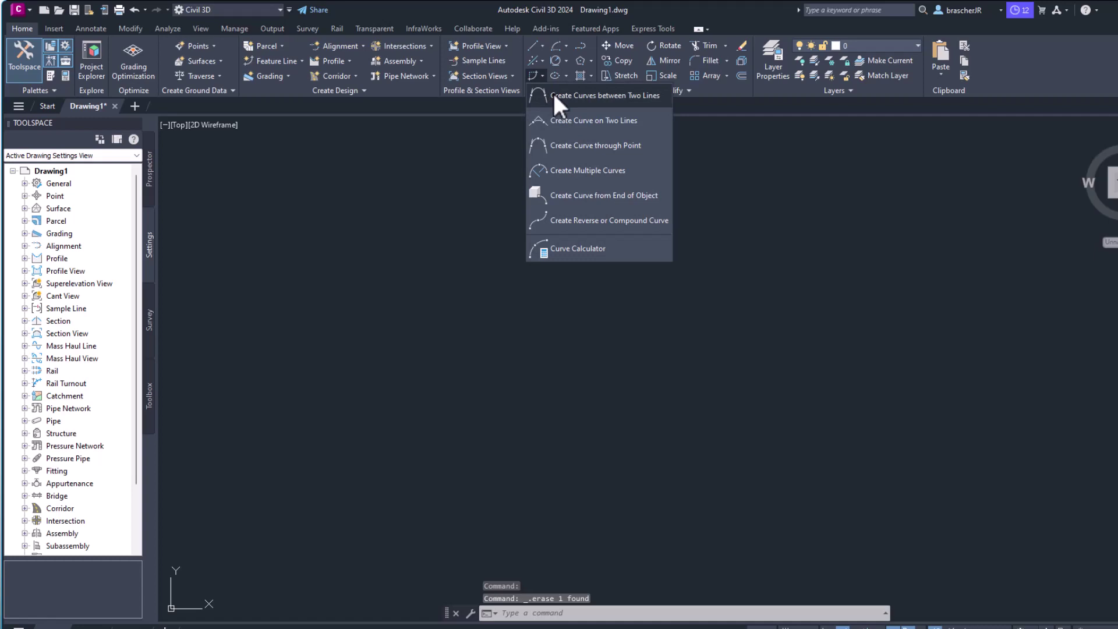
click(532, 46)
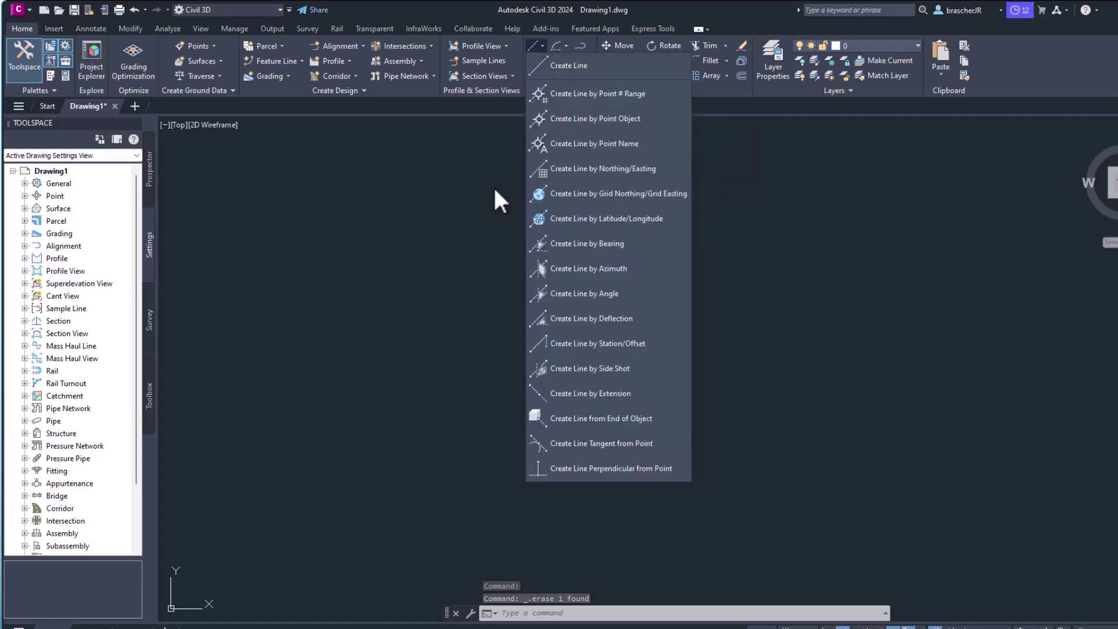
click(541, 68)
click(586, 213)
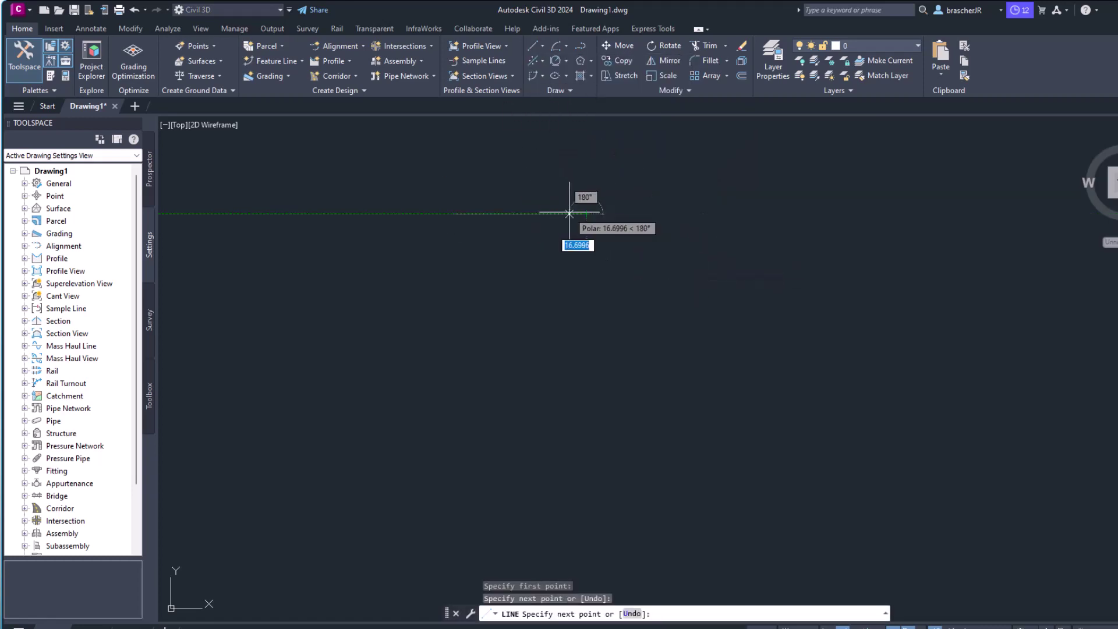
key(Escape)
click(542, 45)
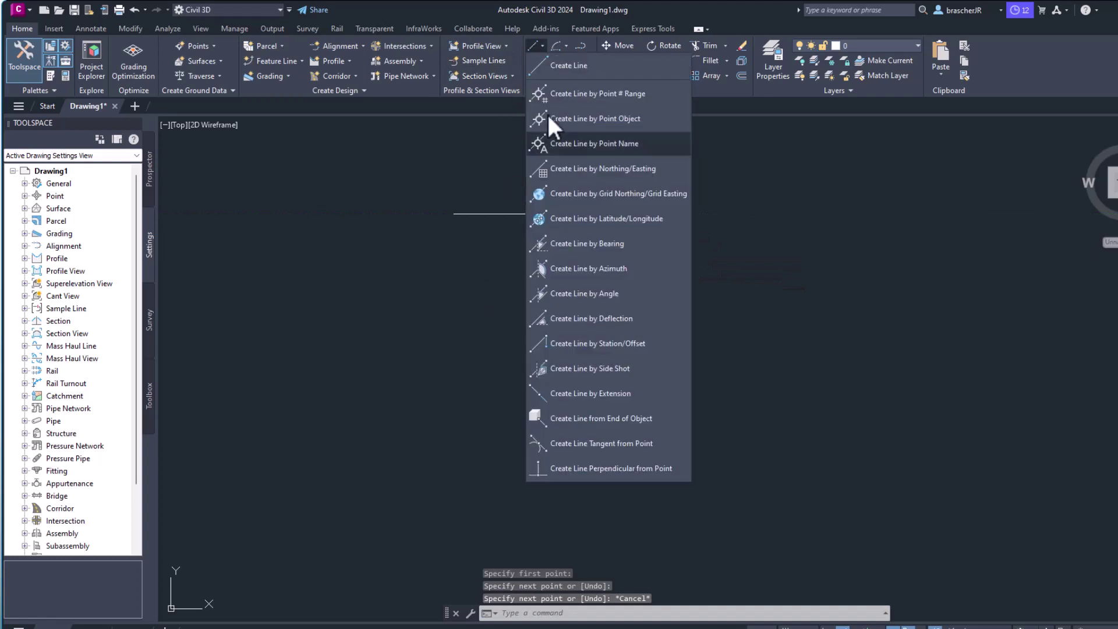
click(547, 67)
click(466, 325)
click(591, 325)
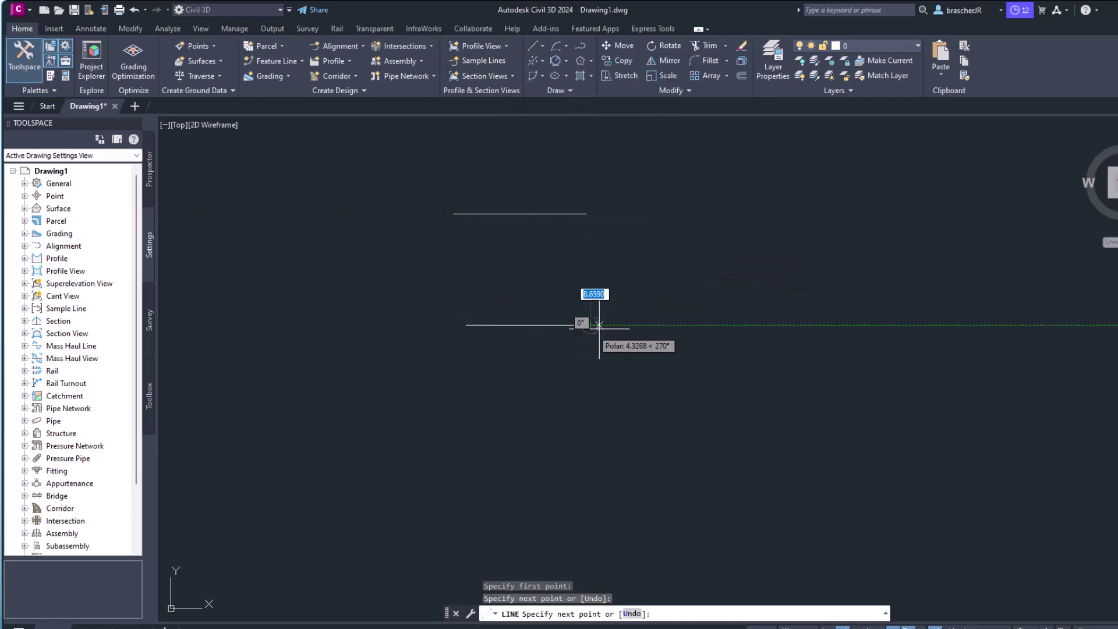
click(536, 62)
click(588, 117)
click(557, 212)
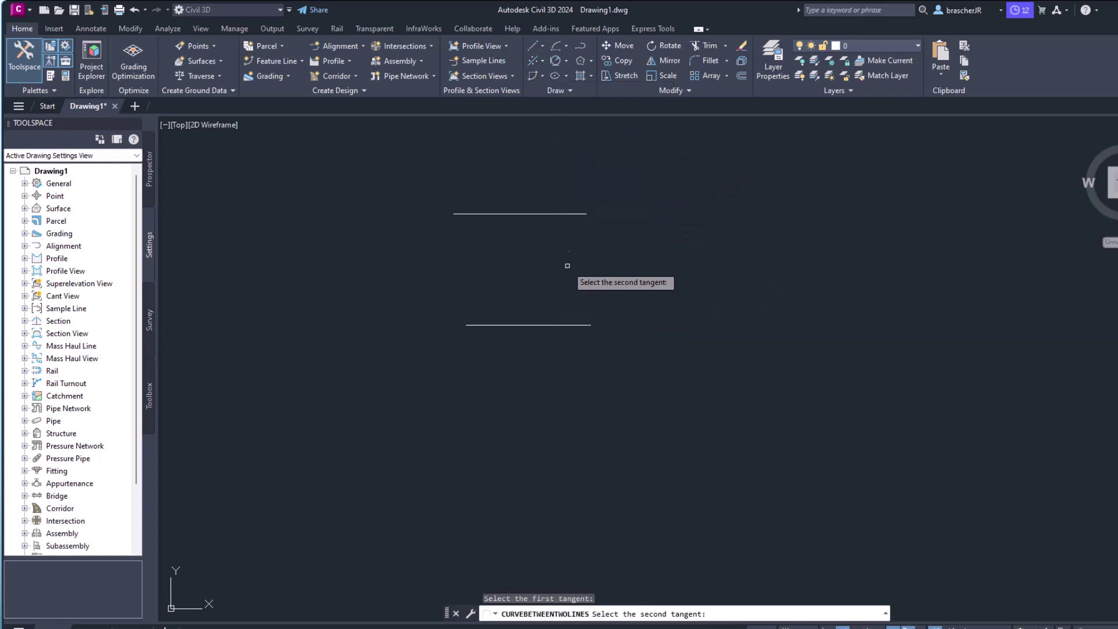
click(560, 325)
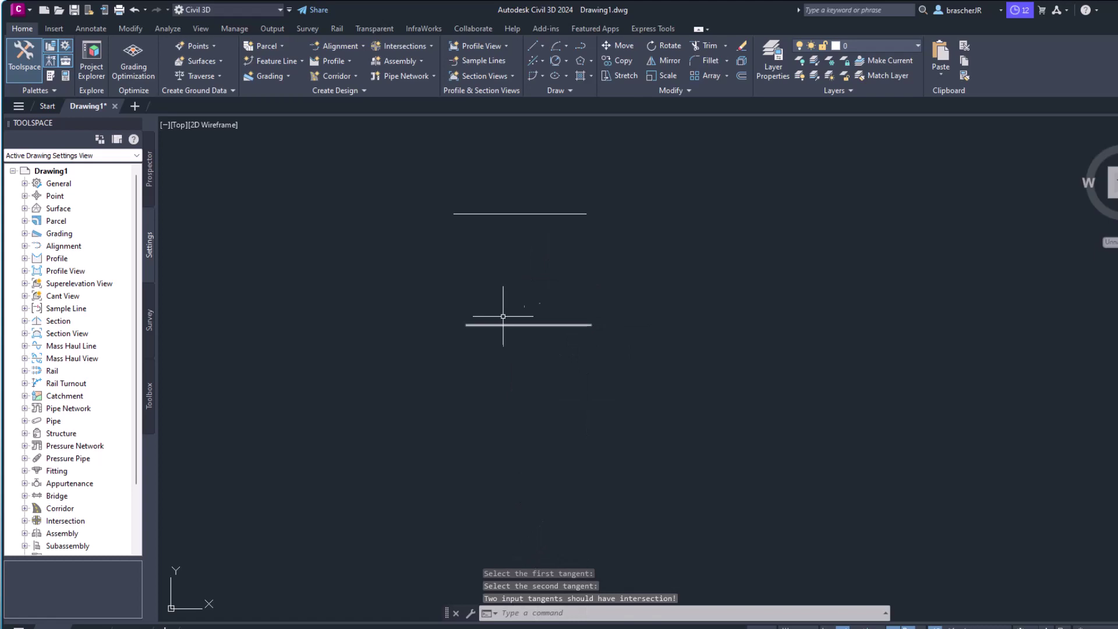
click(559, 214)
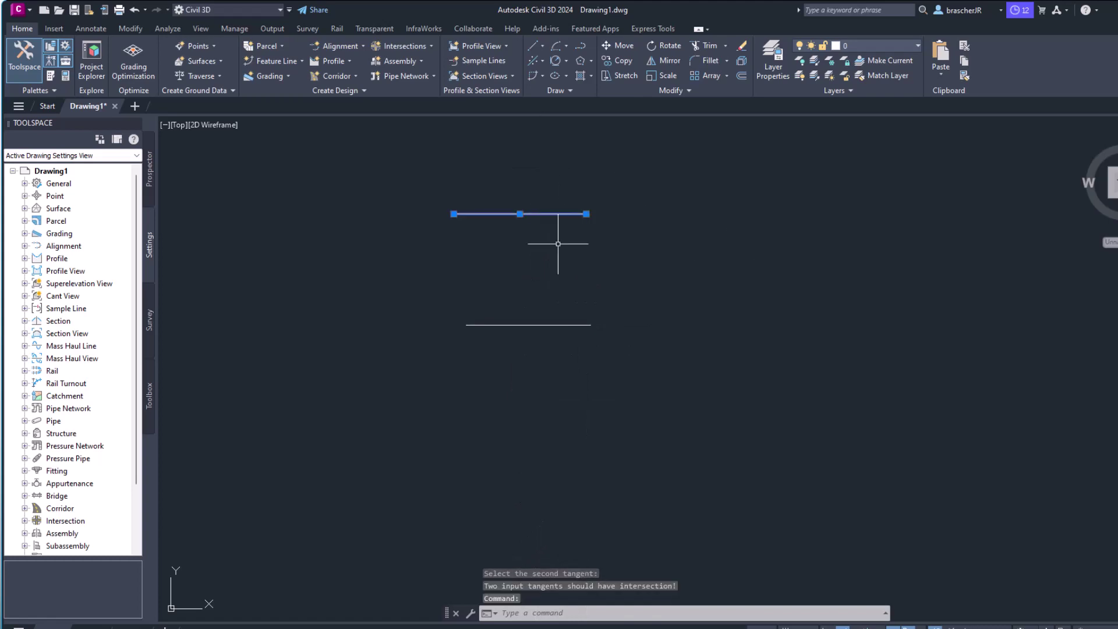
click(561, 325)
Step: Erase the selected lines and draw a new horizontal line
key(Delete)
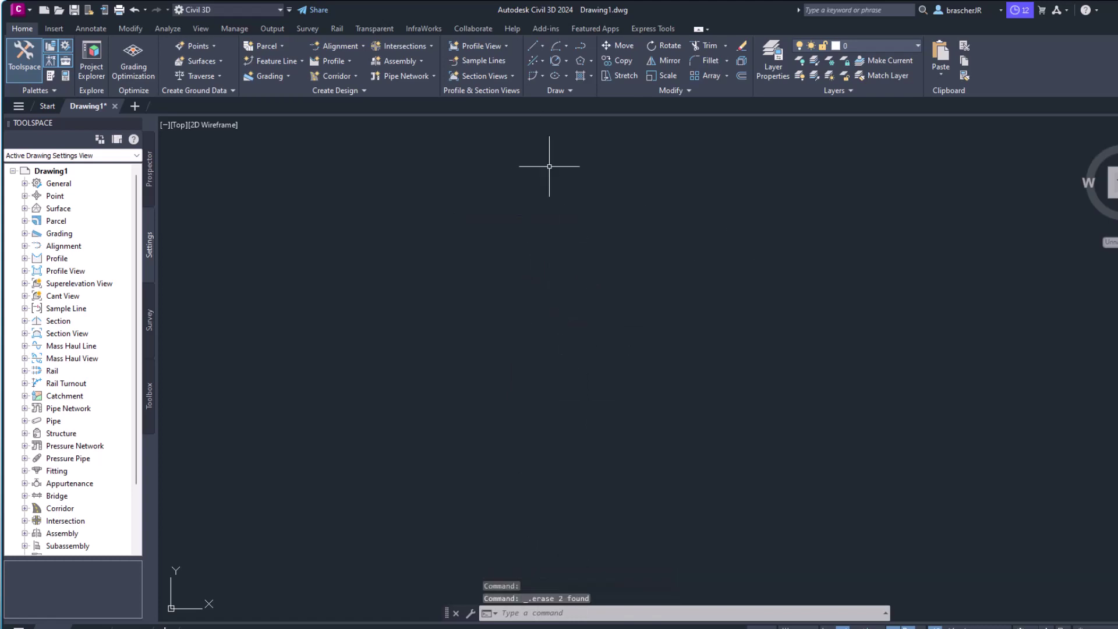
click(532, 46)
click(536, 63)
click(457, 209)
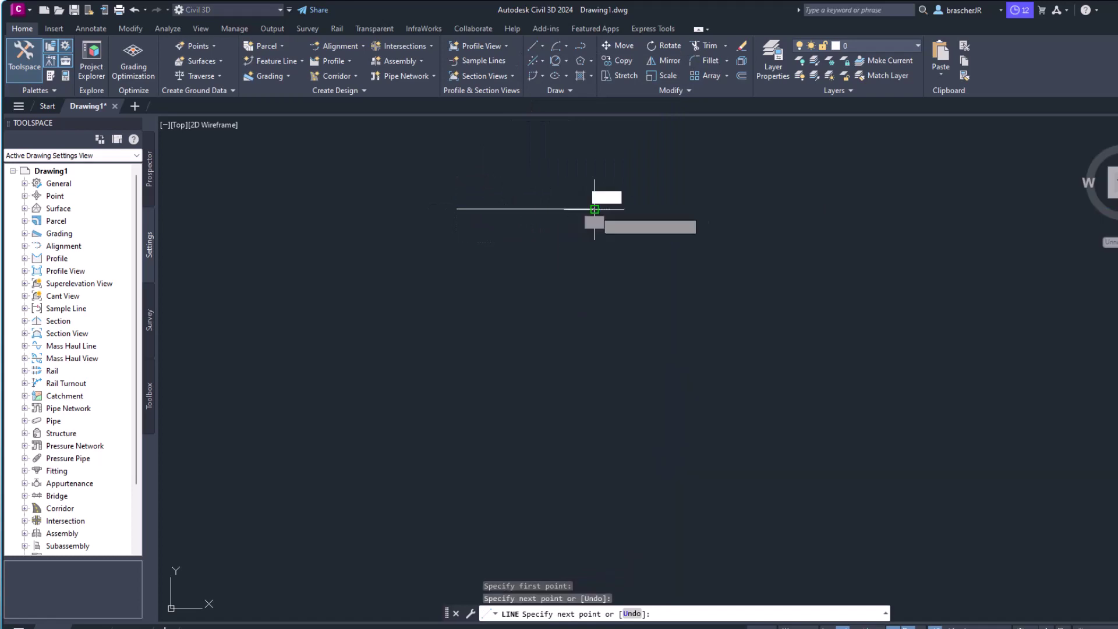
click(594, 209)
key(Return)
Step: Draw a slanted line crossing the horizontal line
click(537, 49)
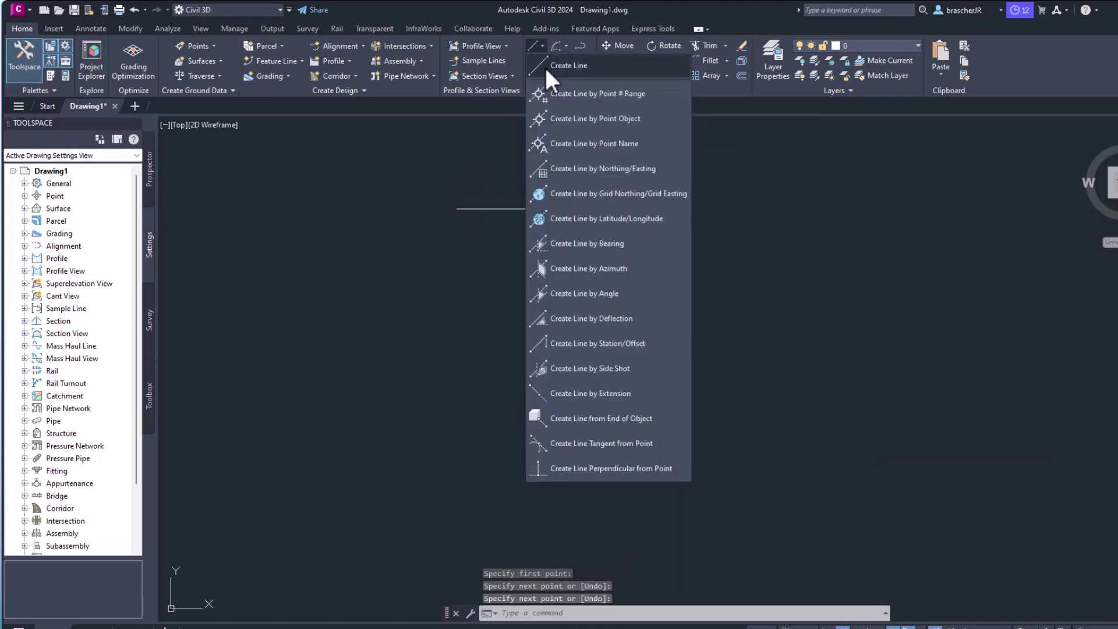
click(544, 65)
click(514, 266)
click(537, 173)
key(Return)
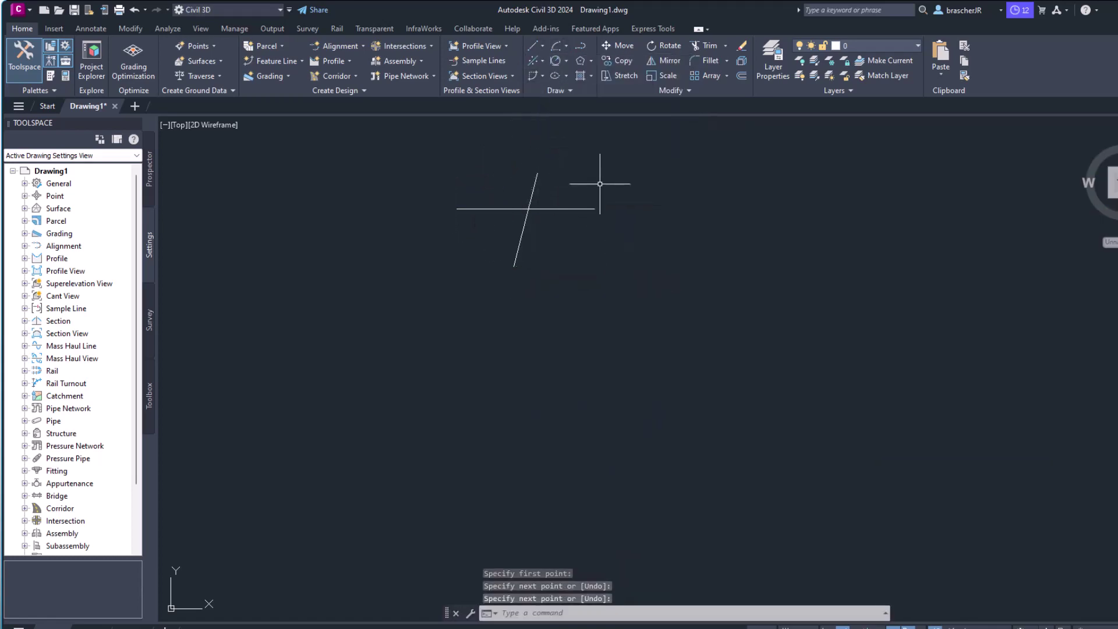
Step: Attempt twice to create a curve between the horizontal and slanted lines
click(541, 74)
click(573, 121)
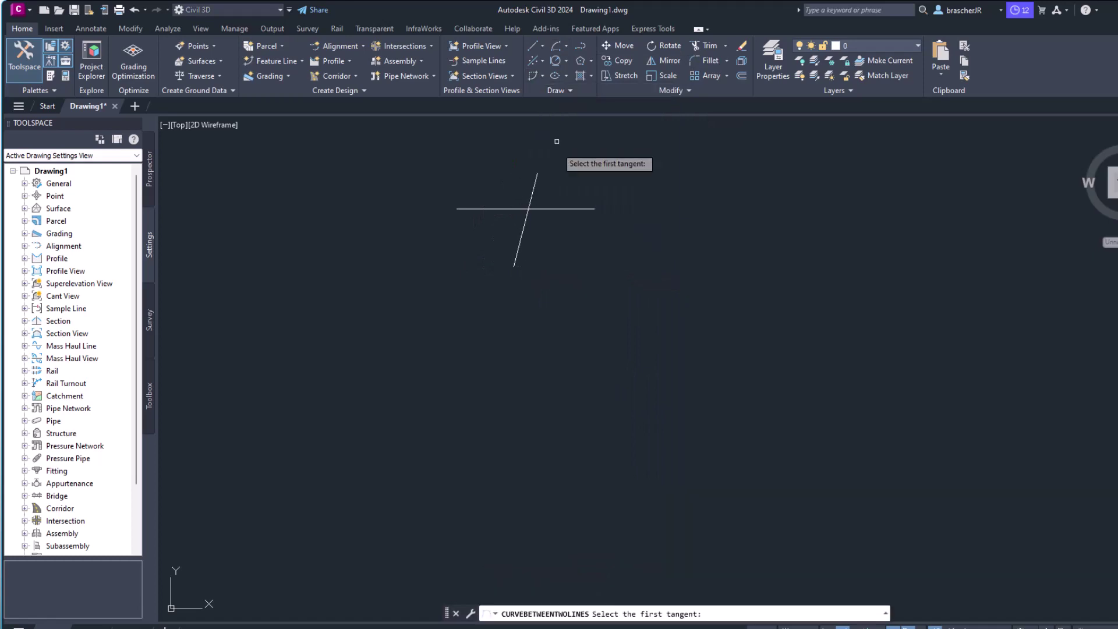
click(534, 195)
click(534, 192)
click(531, 208)
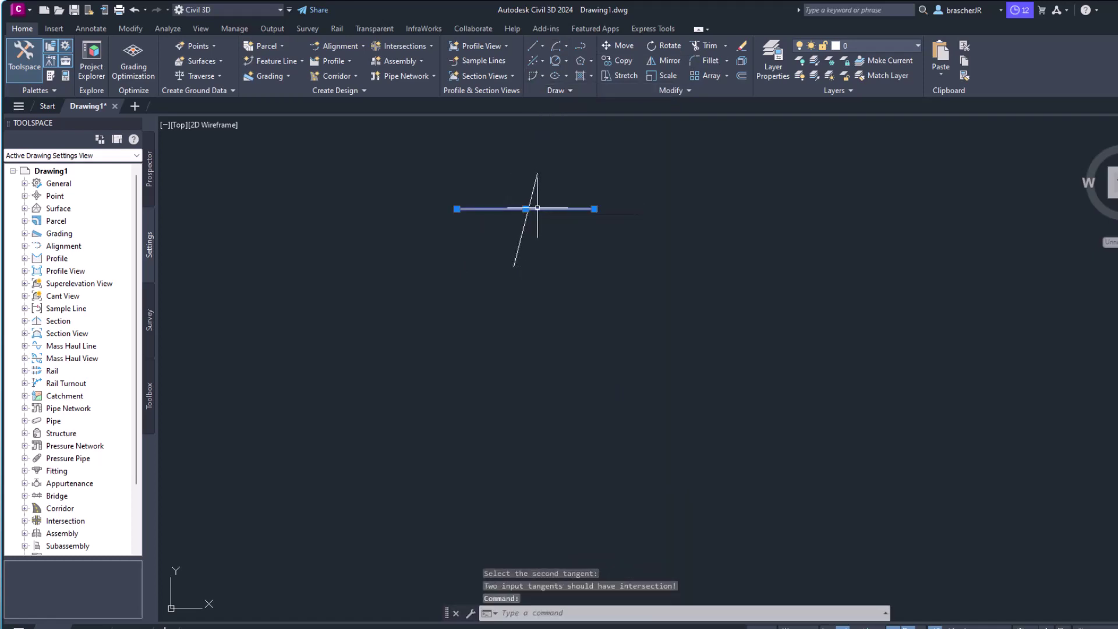
click(542, 75)
click(550, 93)
click(548, 208)
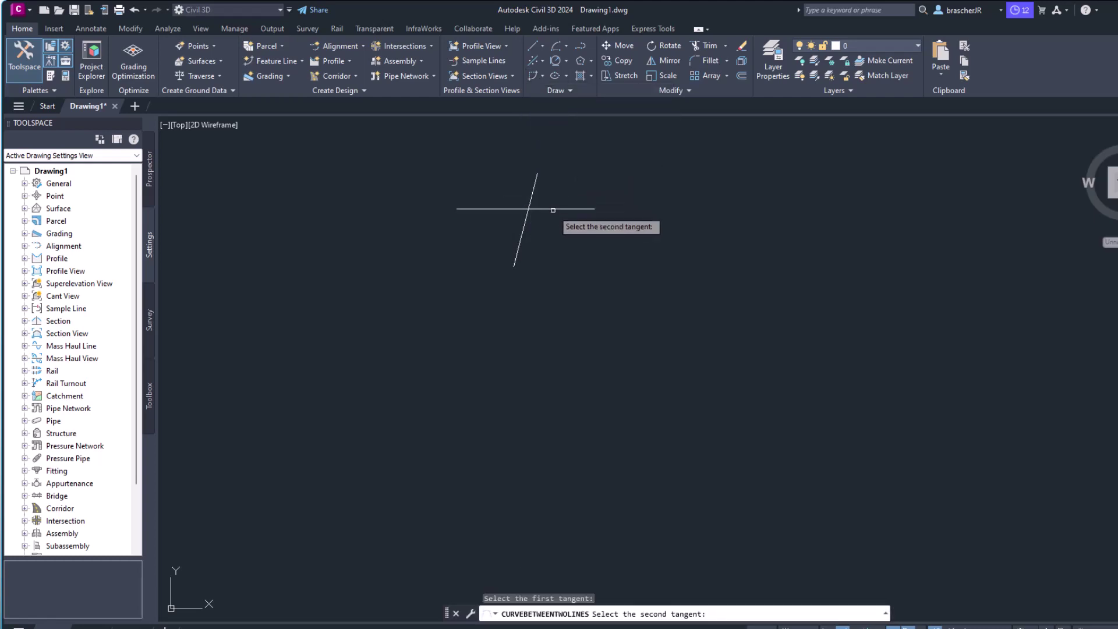
click(532, 197)
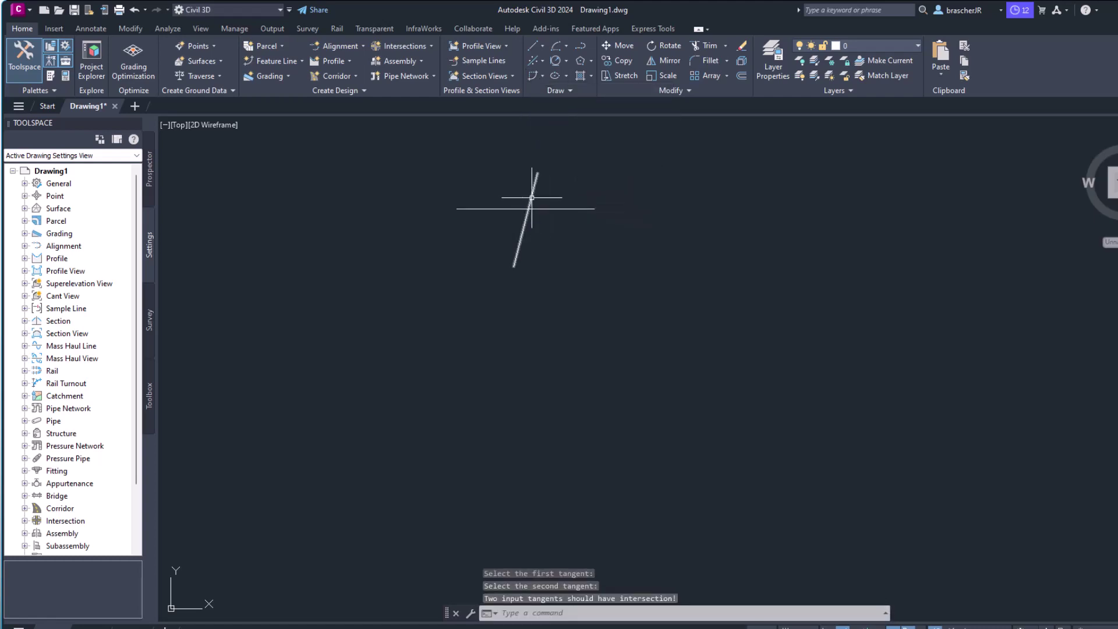
Step: Fit a curve between the slanted and horizontal lines with 20' tangent length
click(537, 73)
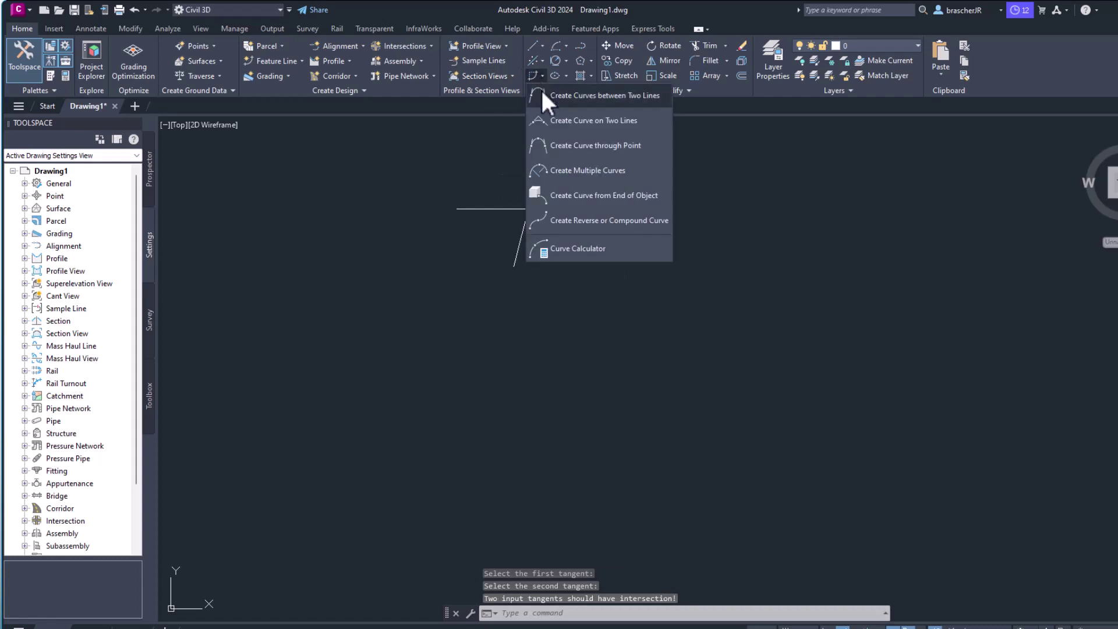
click(545, 120)
click(532, 197)
click(540, 208)
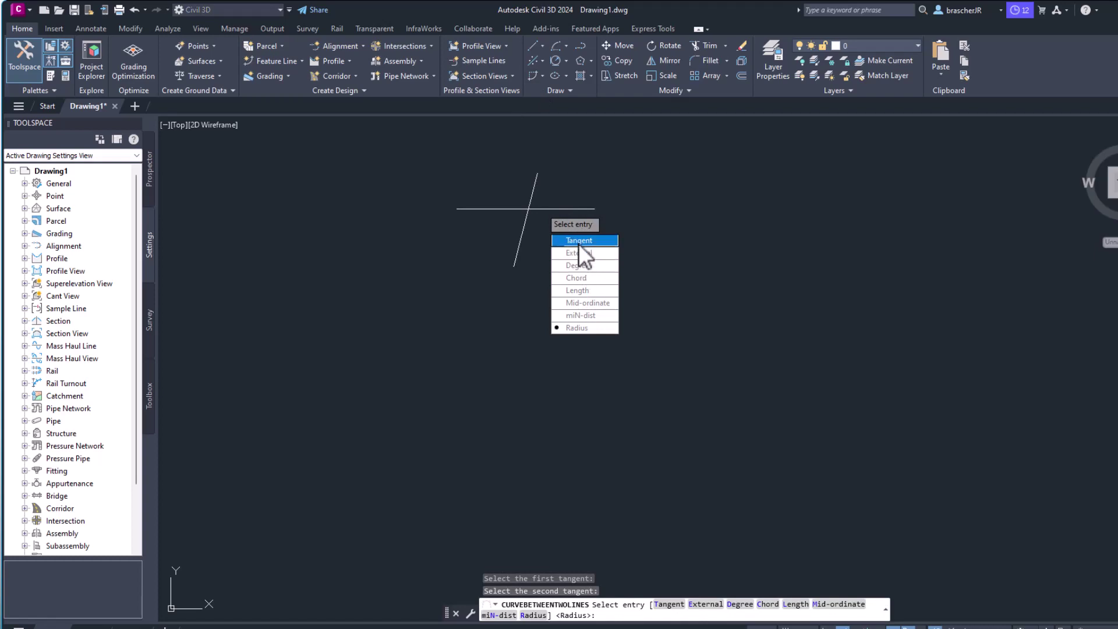
click(578, 243)
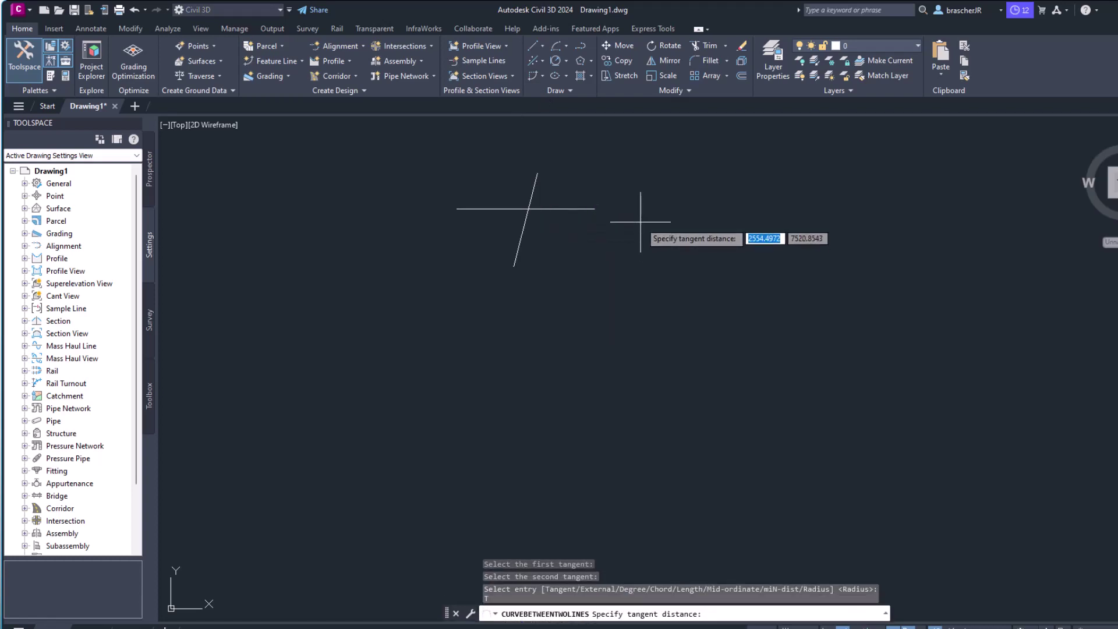
text(20)
key(Return)
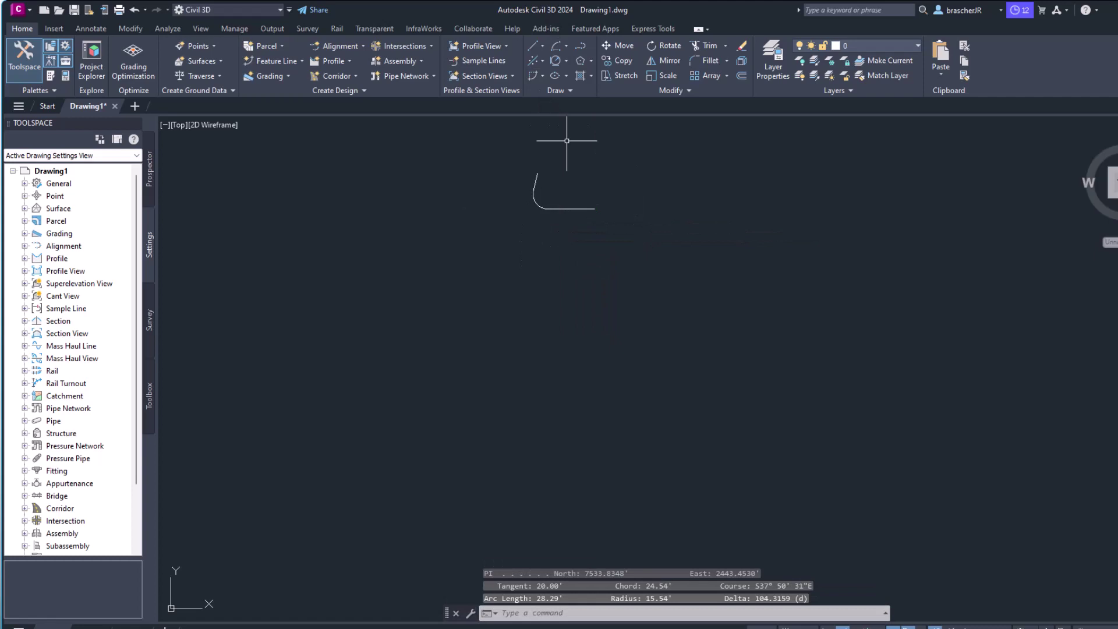
Step: Erase the horizontal line and the remaining curve
click(572, 210)
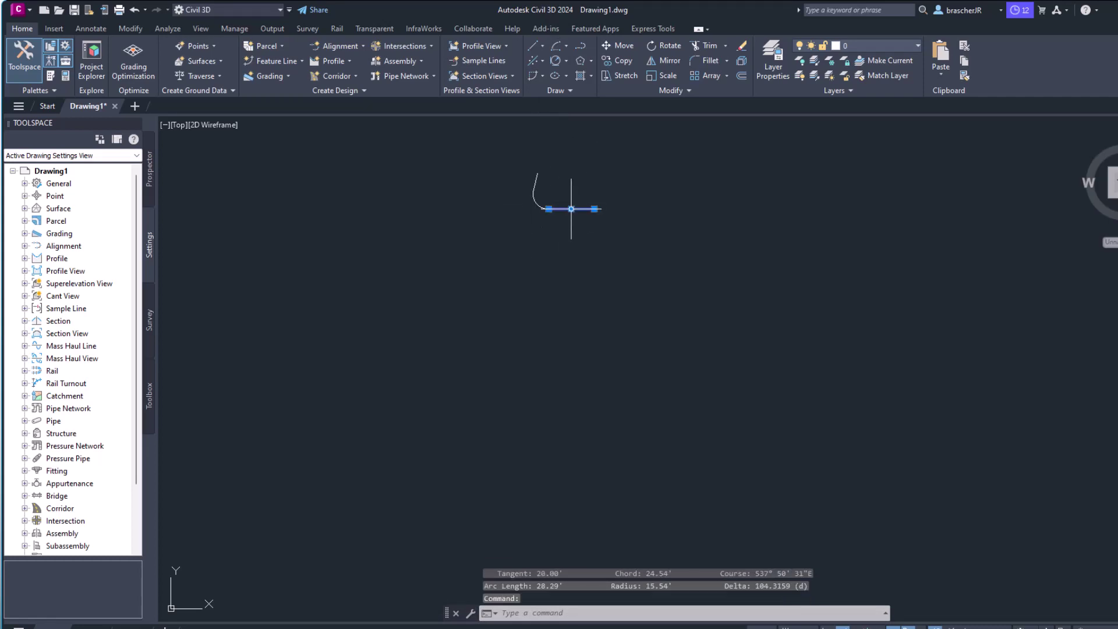
key(Delete)
click(535, 175)
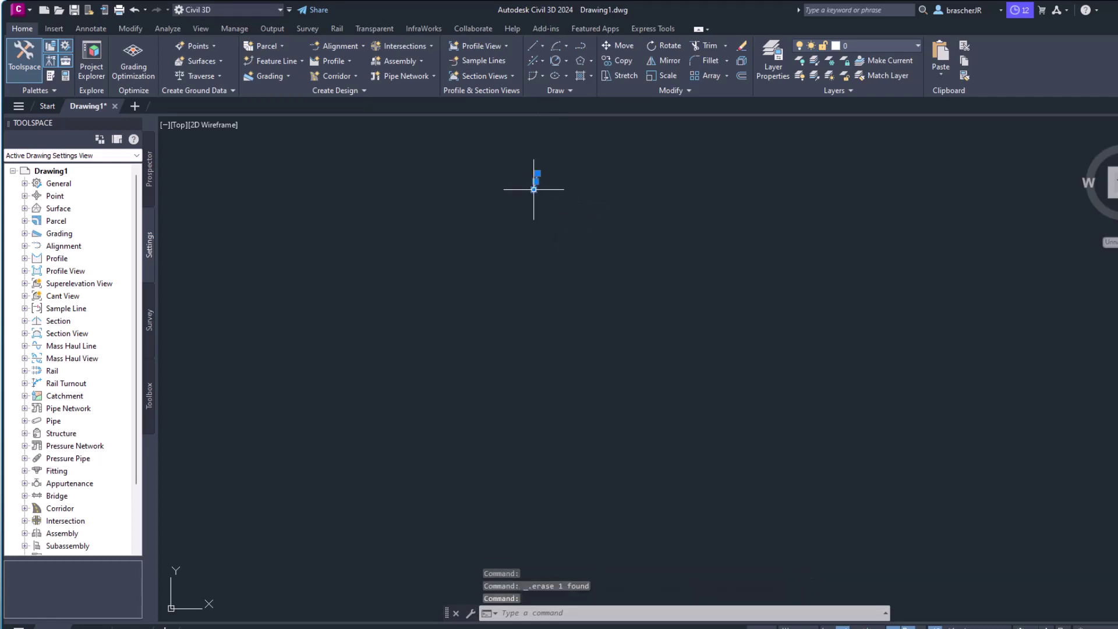
key(Delete)
click(557, 79)
click(565, 74)
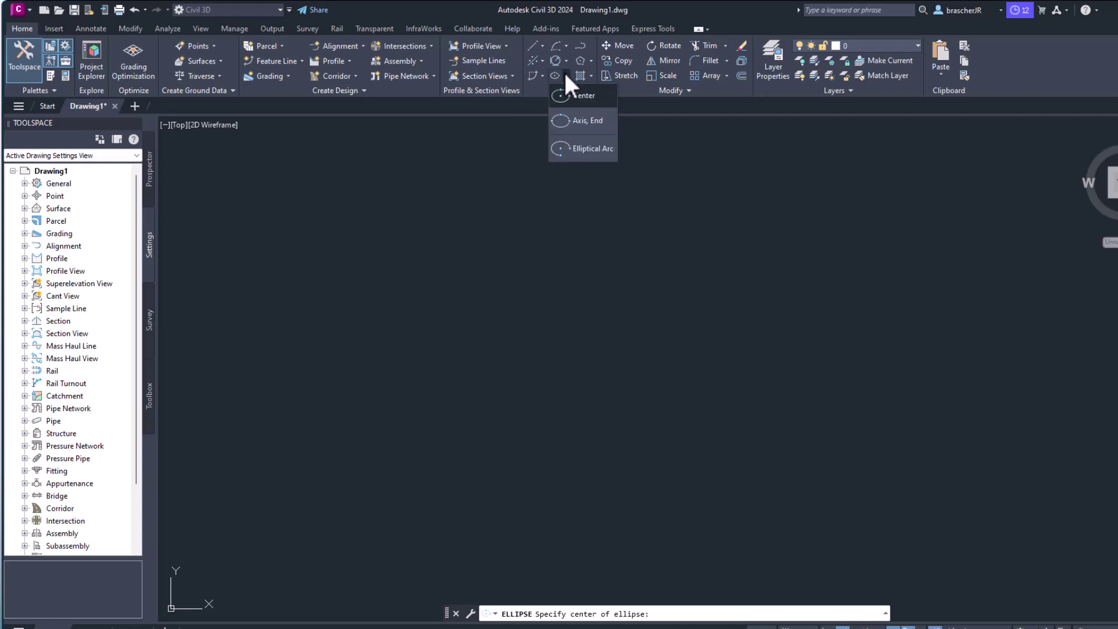
click(468, 239)
click(693, 265)
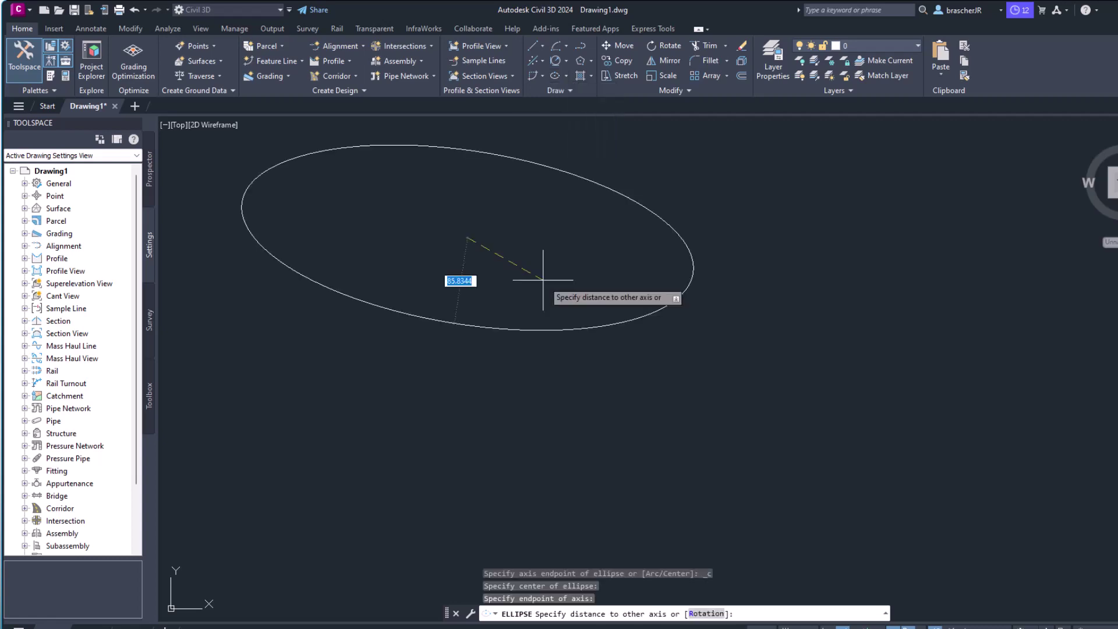
click(532, 320)
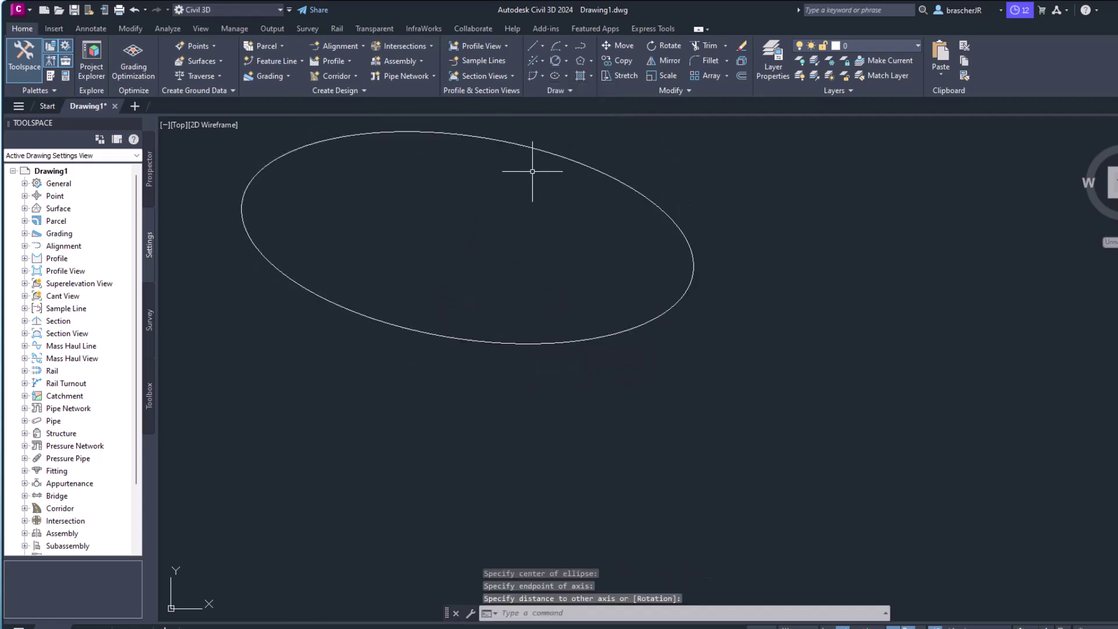
click(557, 156)
key(Delete)
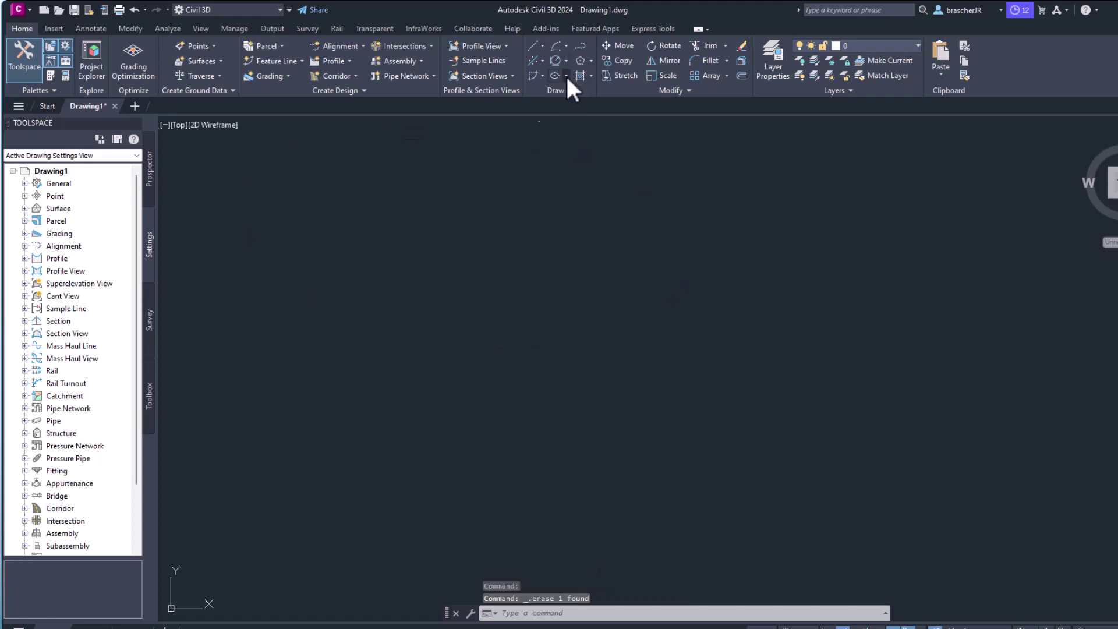
click(566, 75)
click(582, 121)
click(447, 284)
click(720, 301)
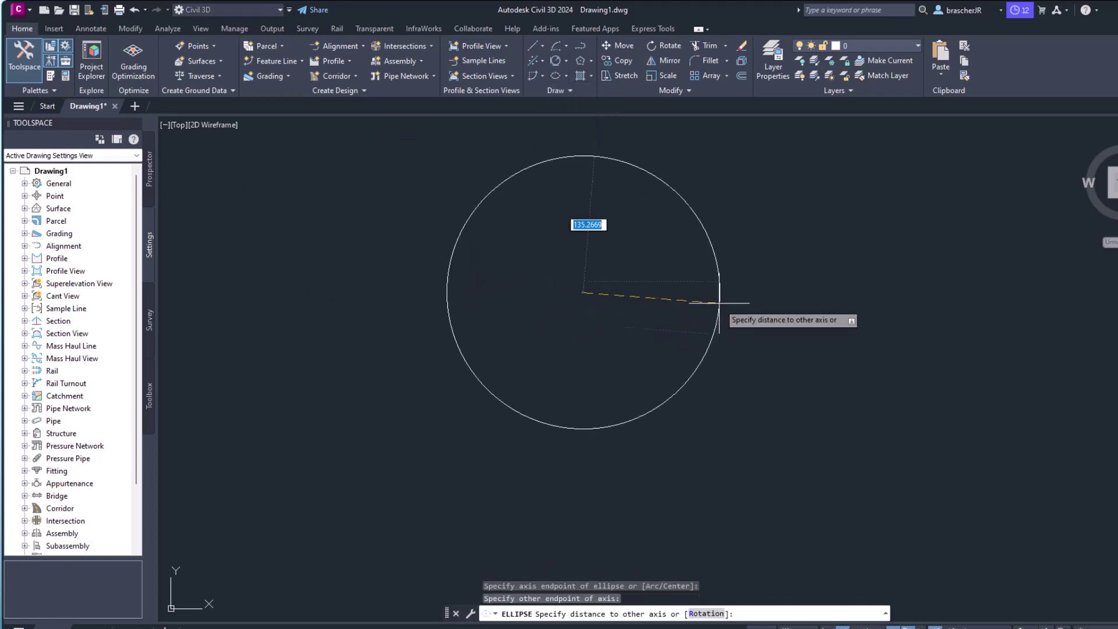
click(612, 251)
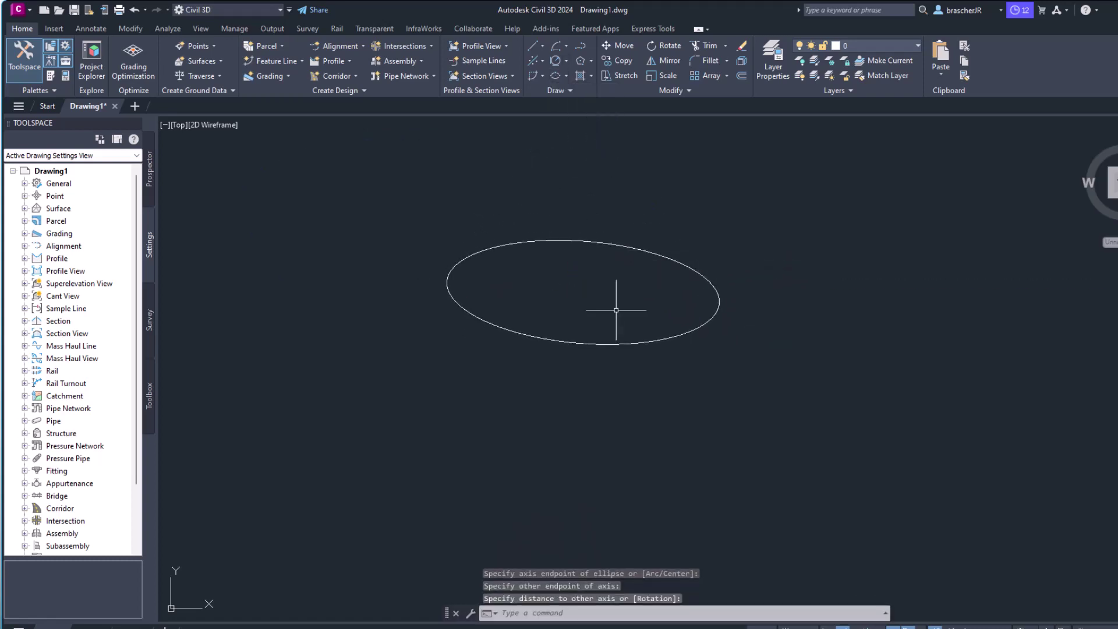
click(586, 241)
key(Delete)
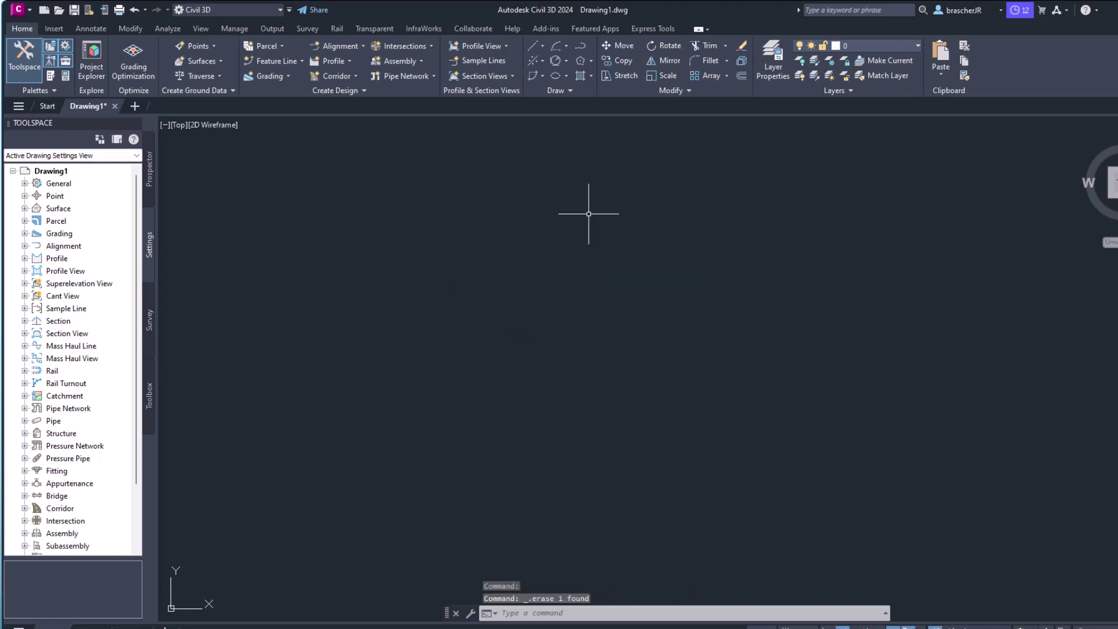
Step: Draw a rectangle above the drawing's centre
click(590, 76)
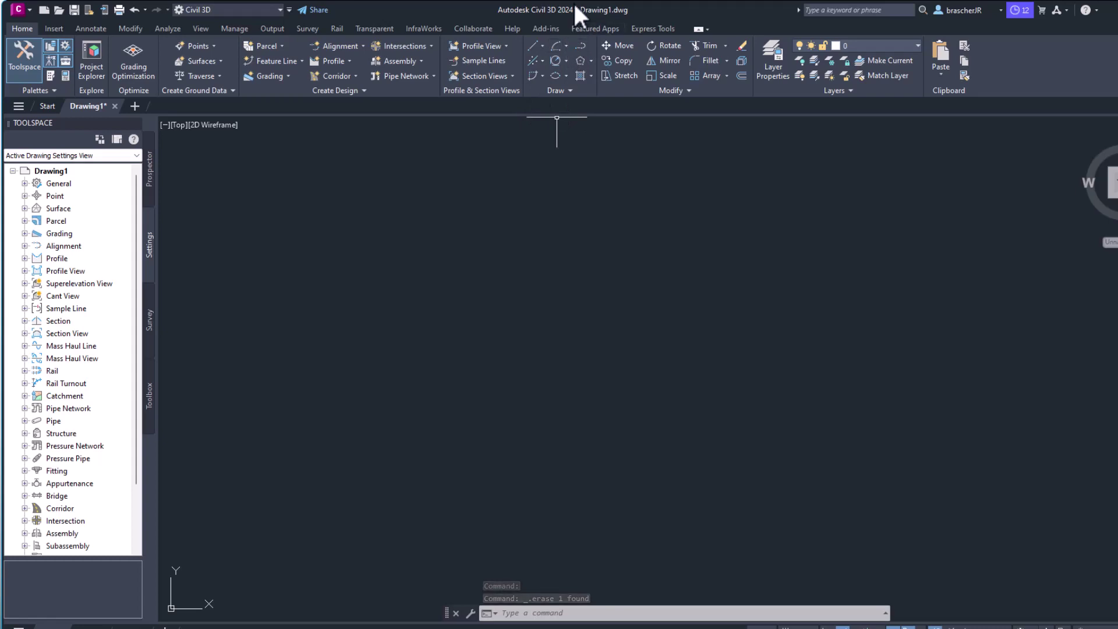
click(589, 60)
click(590, 81)
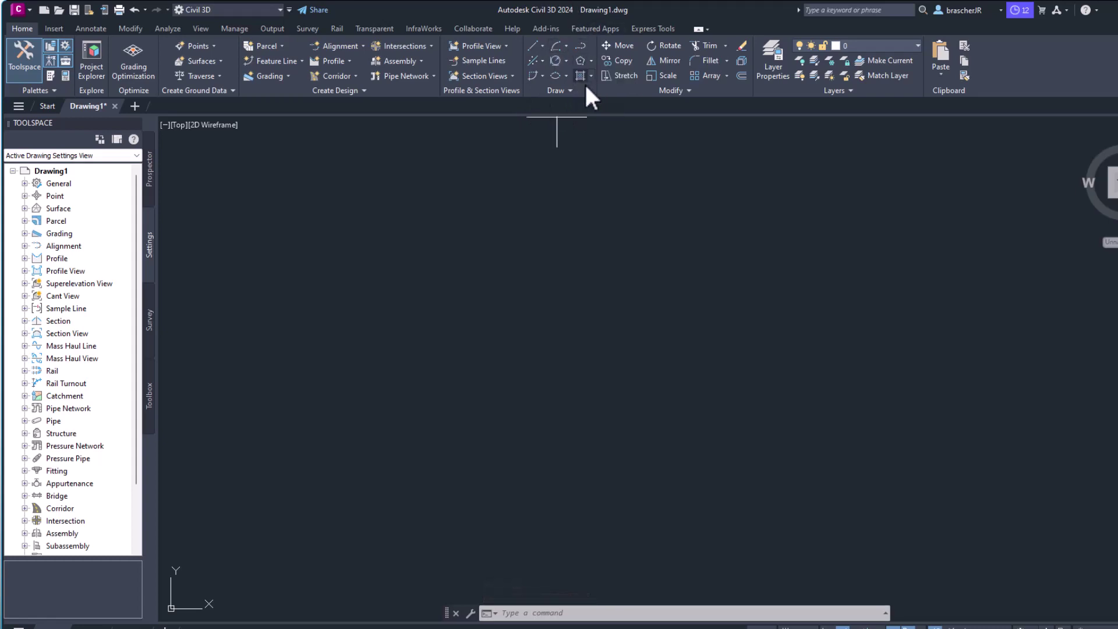
click(492, 193)
click(604, 254)
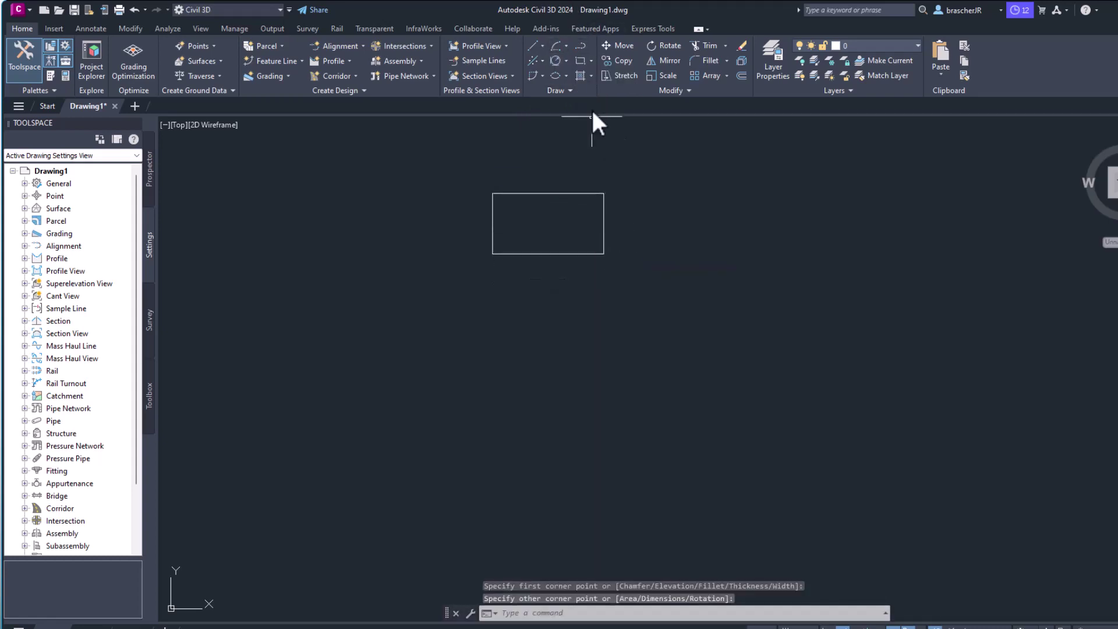
Step: Fill the rectangle's interior with a Solid hatch
click(585, 78)
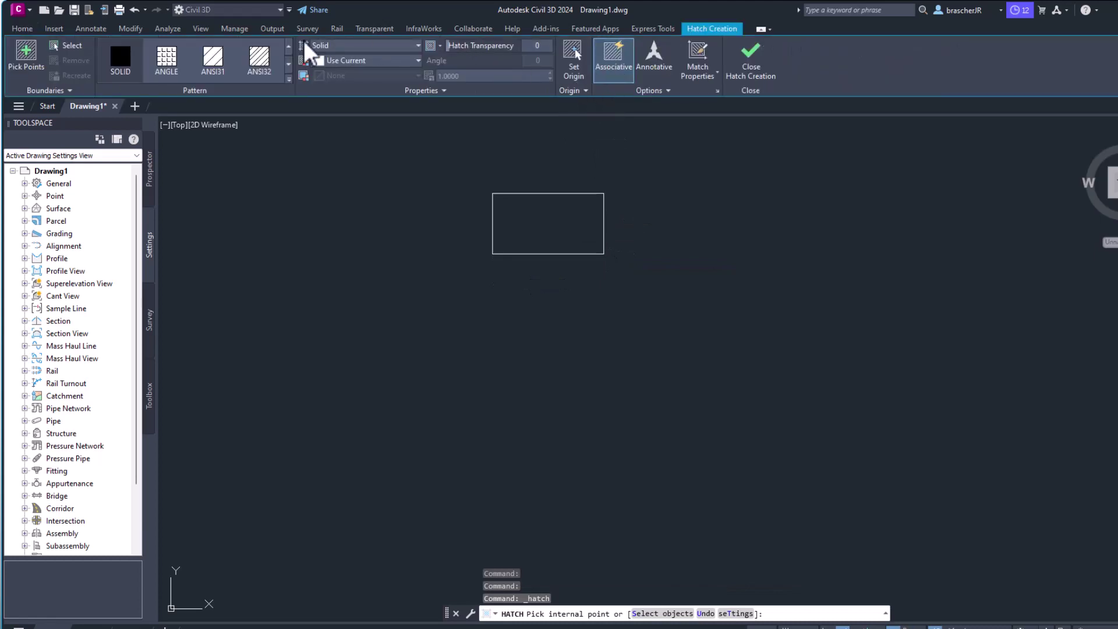
click(33, 28)
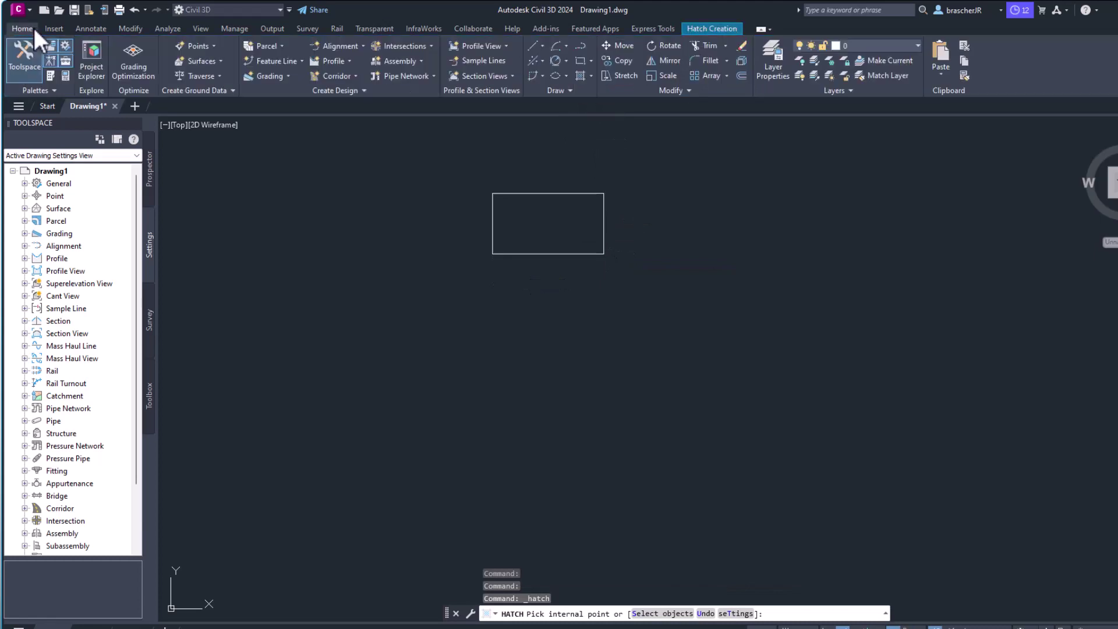
click(590, 75)
click(599, 113)
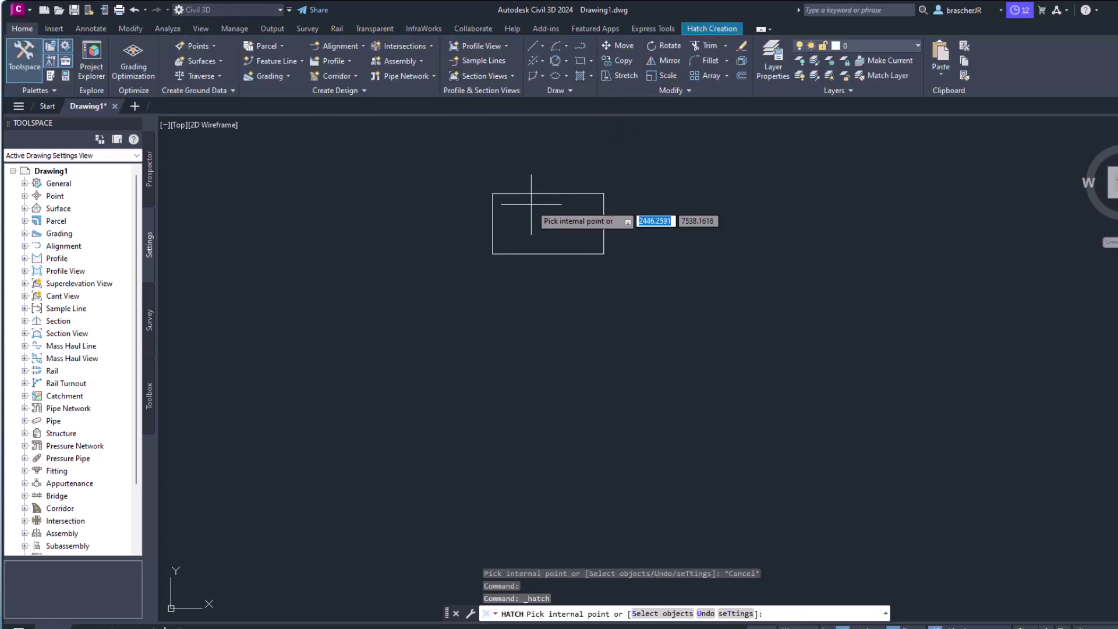
click(557, 249)
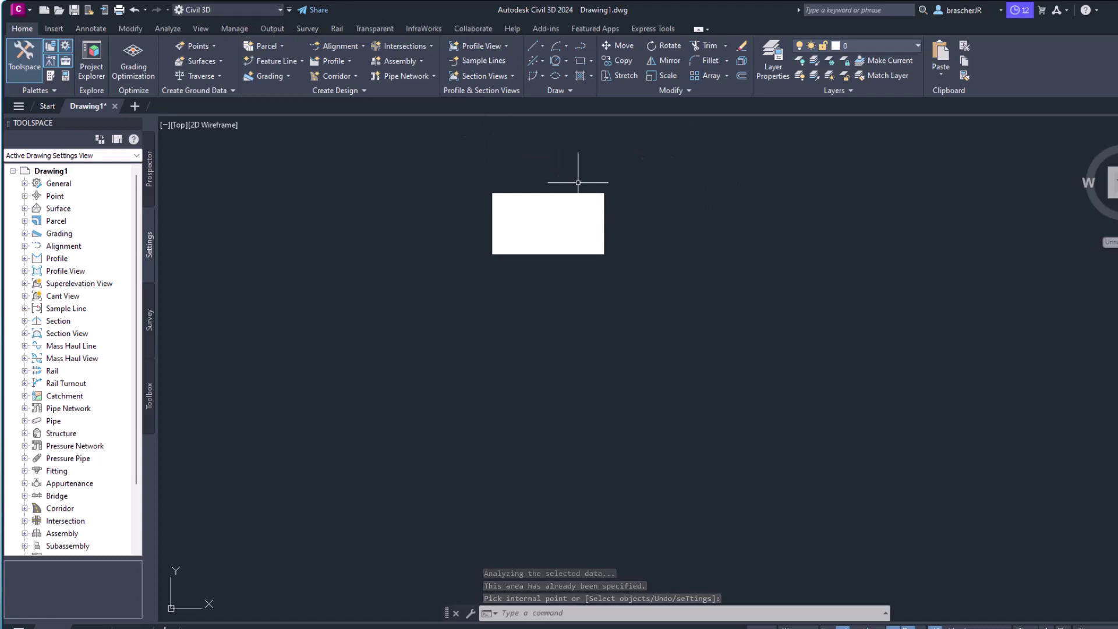
key(Escape)
Step: Delete the solid hatch fill and select the rectangle outline
click(549, 219)
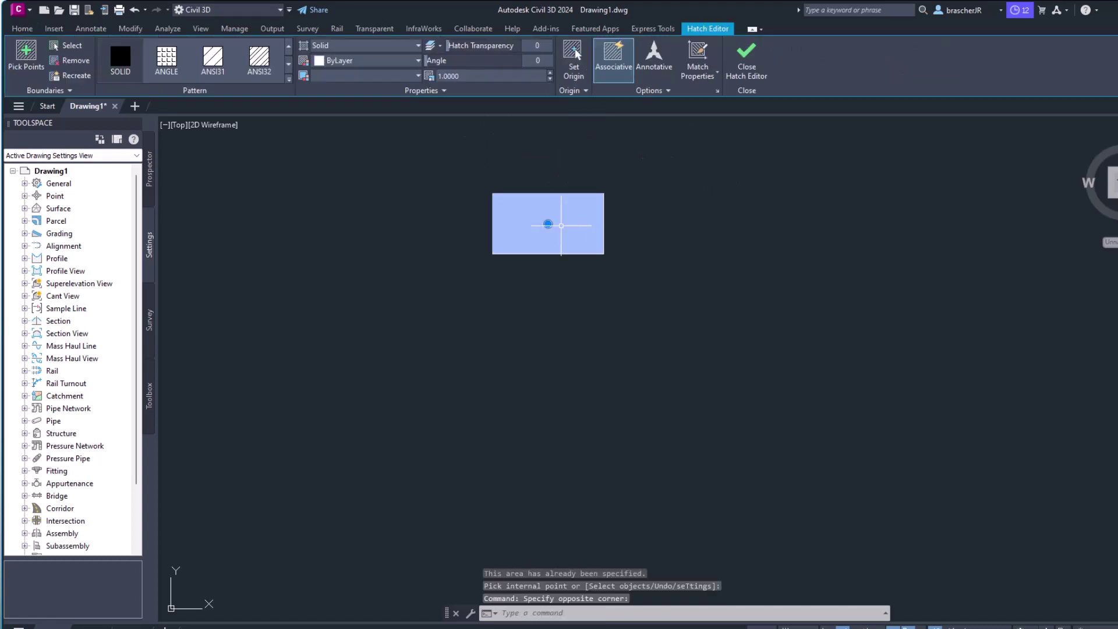
key(Delete)
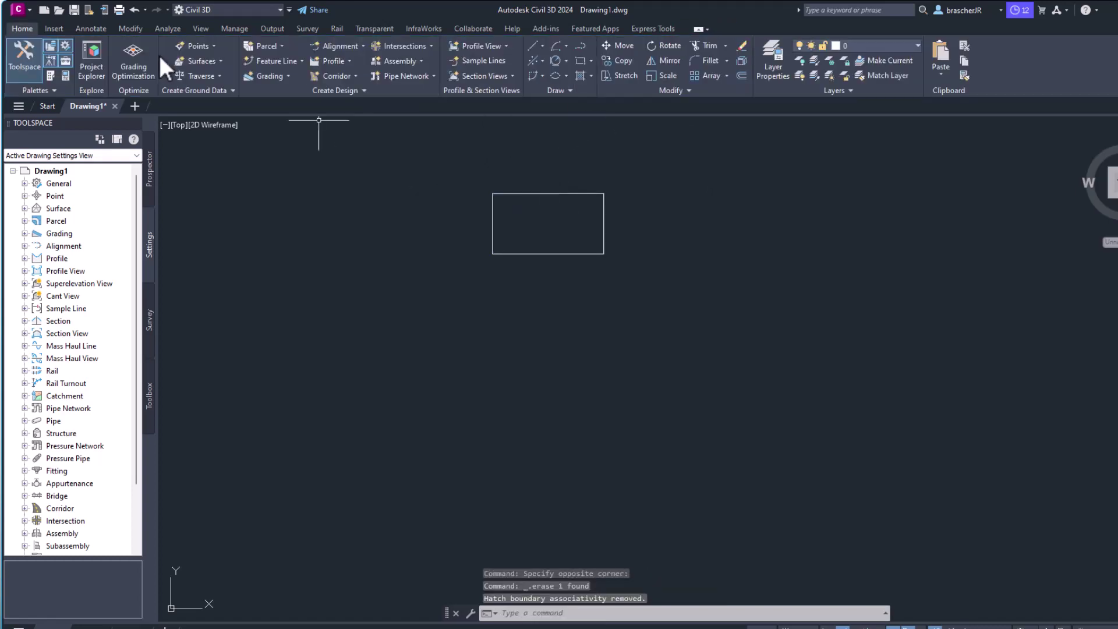
click(548, 194)
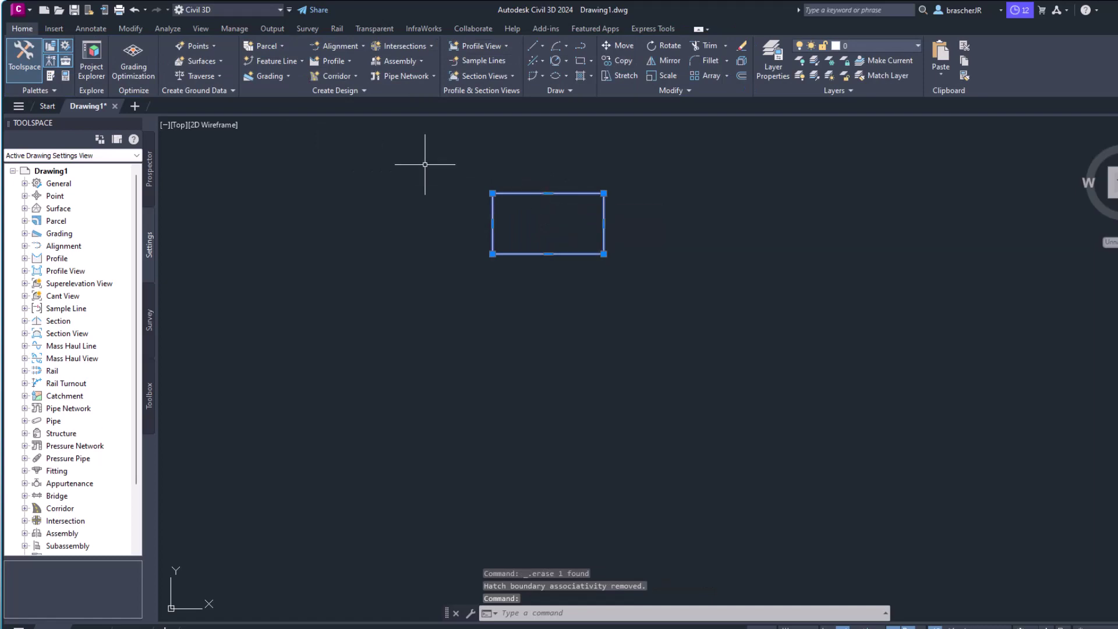